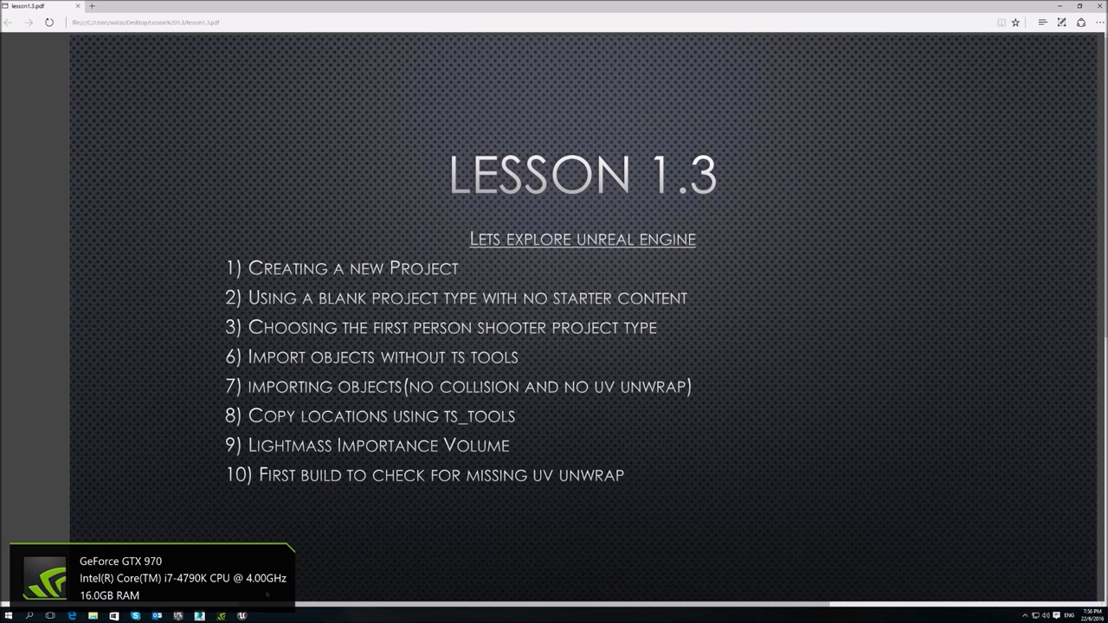
# Switch to 3ds Max to view the garden office model, and to Unreal Editor to view the garden scene.
pyautogui.click(199, 616)
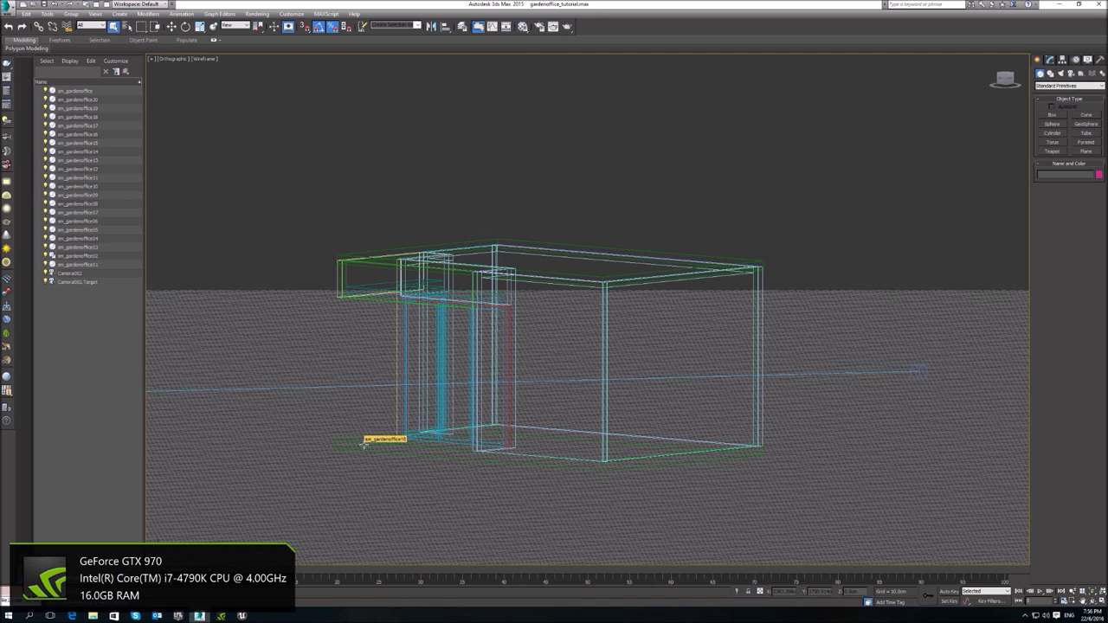
pyautogui.click(247, 616)
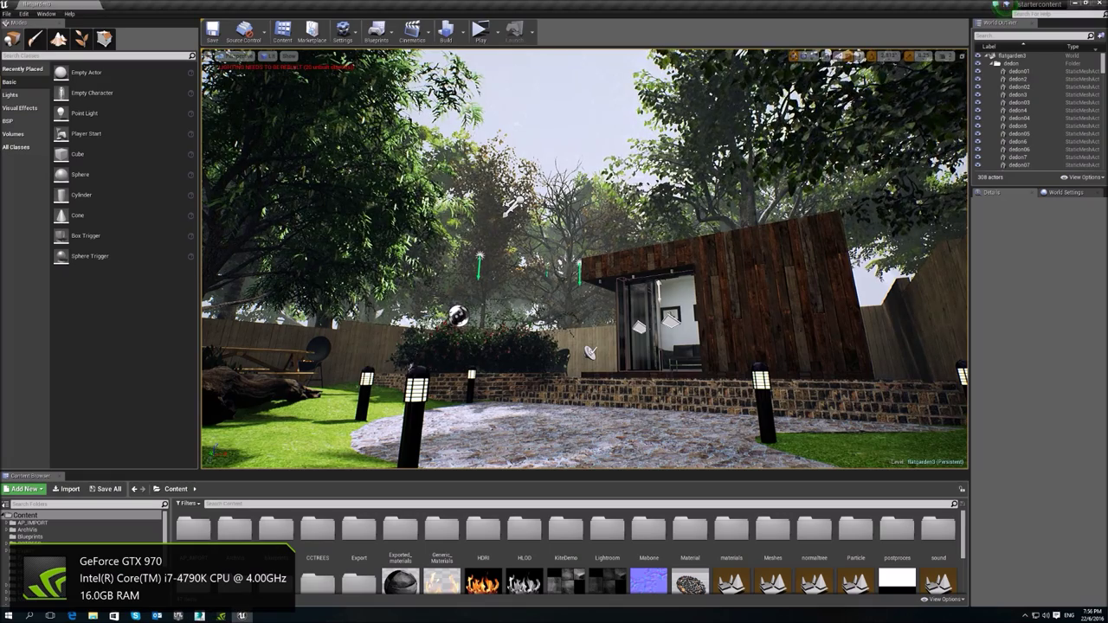
pyautogui.click(764, 292)
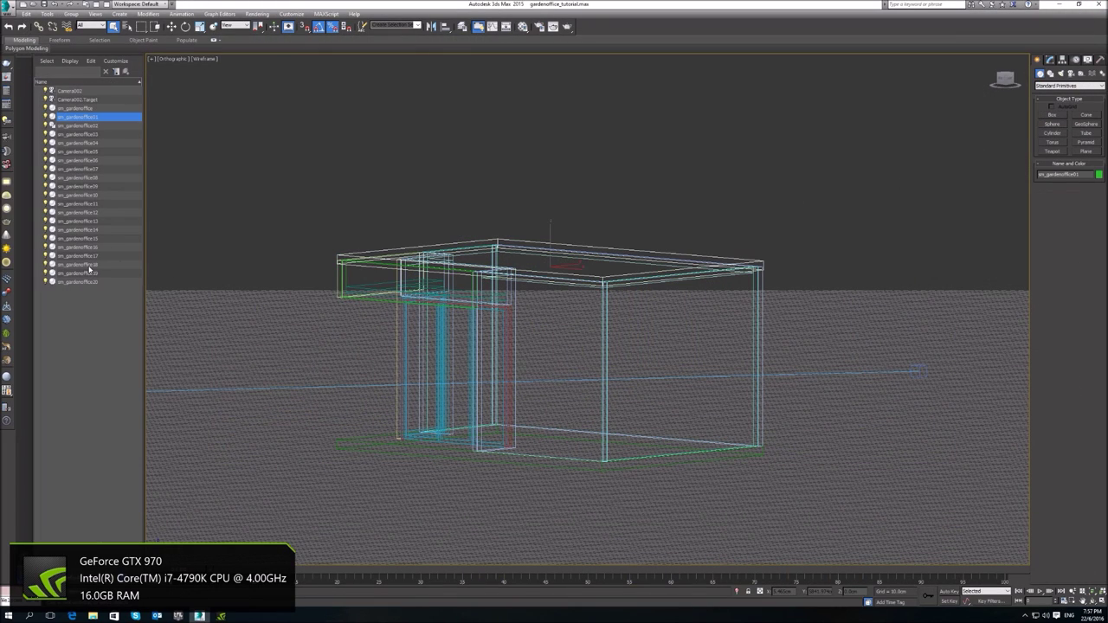
# Inspect the modifier stacks of sm_gardenoffice and a sample of its numbered parts (01, 06, 12, 16 and 19) in 3ds Max.
pyautogui.click(83, 111)
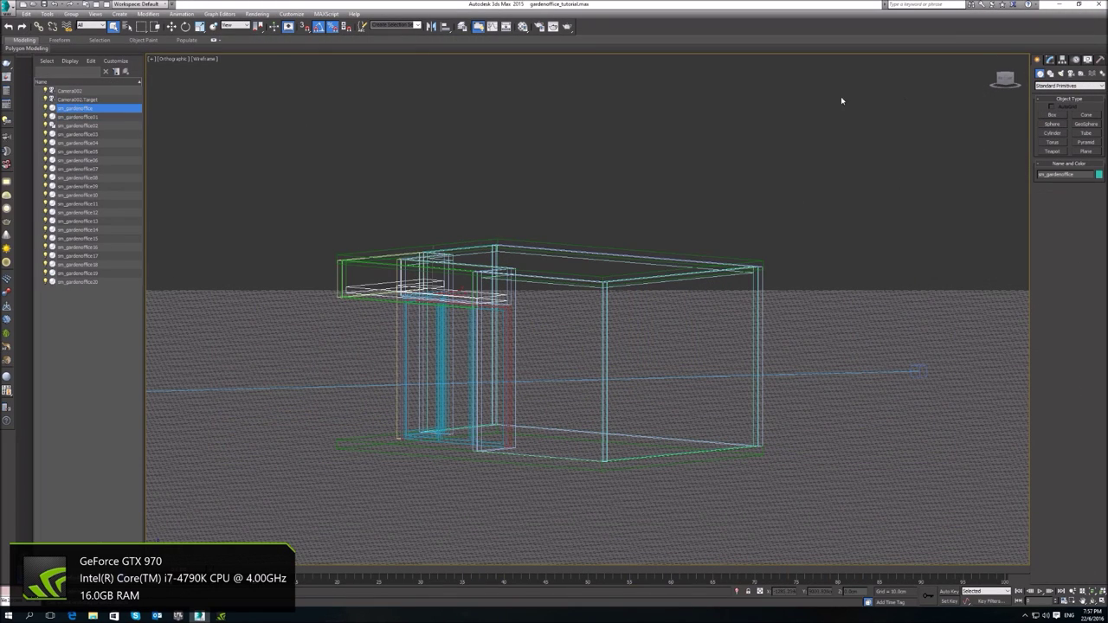
pyautogui.click(1050, 60)
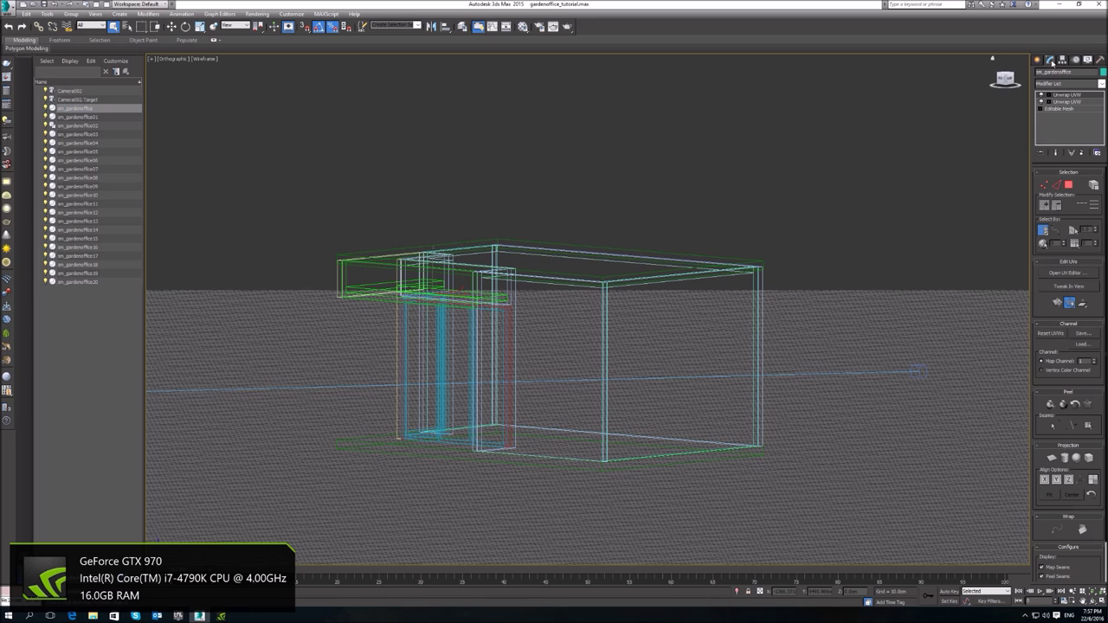
pyautogui.click(78, 117)
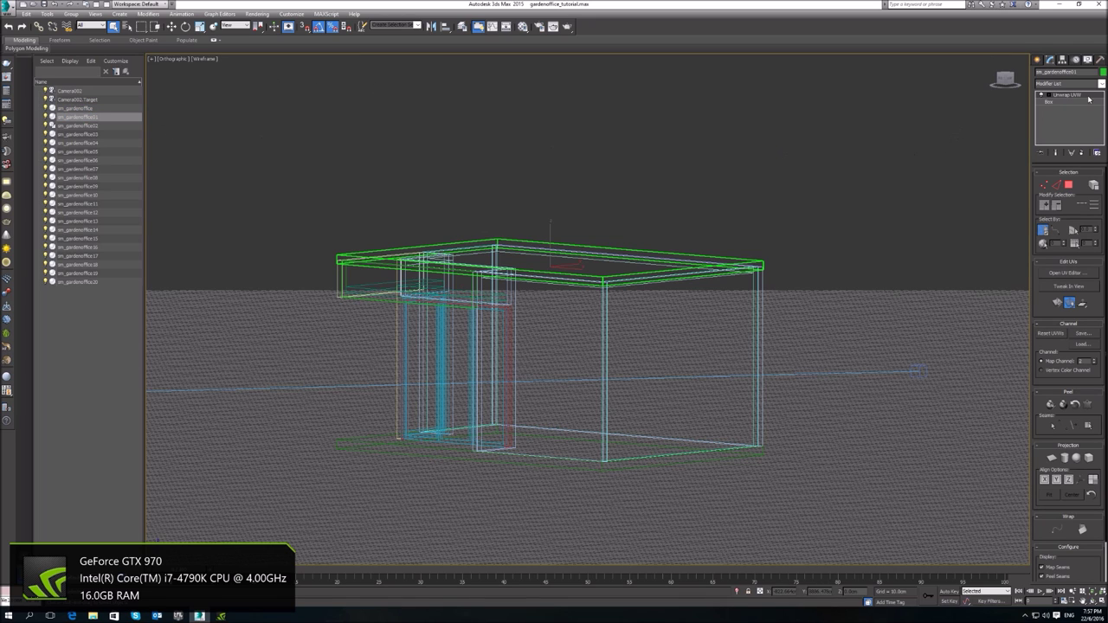
pyautogui.click(97, 160)
pyautogui.click(82, 212)
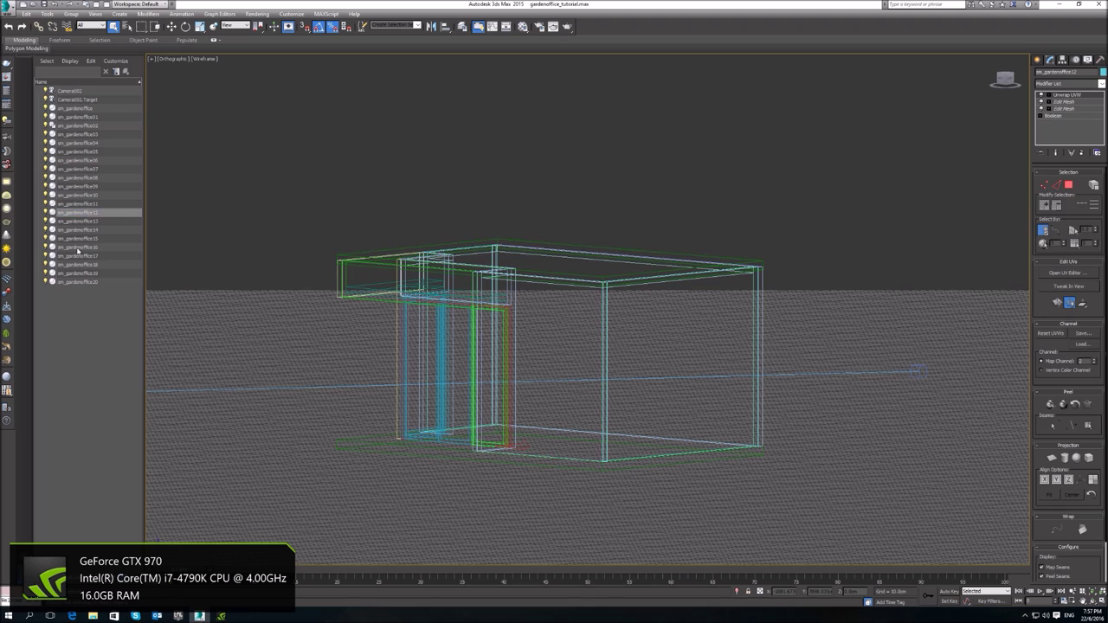
pyautogui.click(77, 247)
pyautogui.click(75, 274)
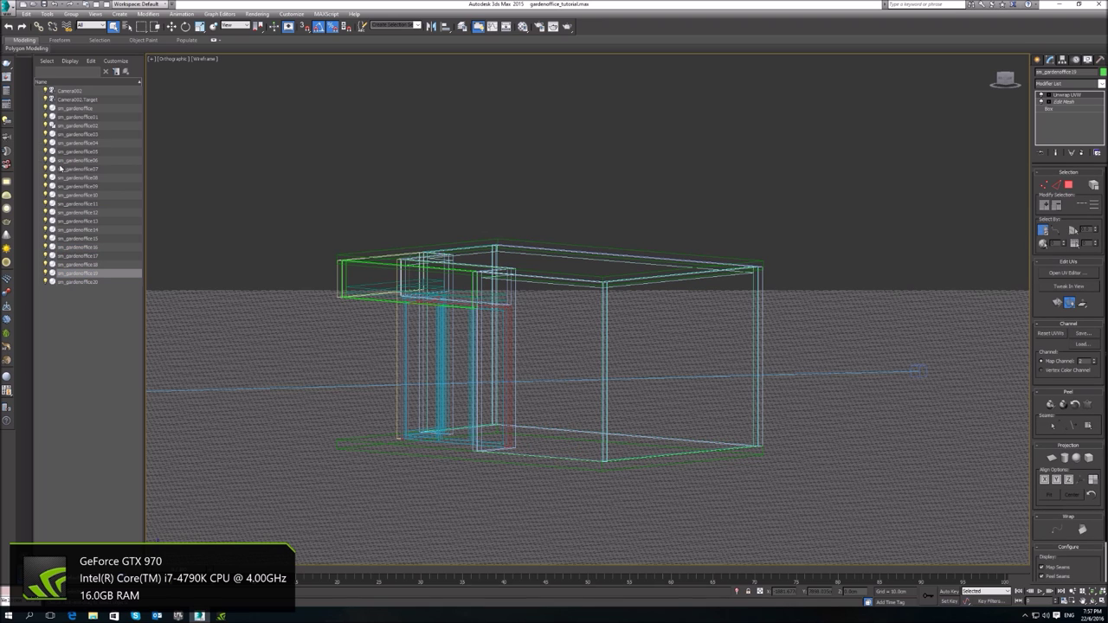
# Check the modifier stacks of sm_gardenoffice01 through 07, 09, 11, 12 and 18 for UV unwrapping.
pyautogui.click(84, 118)
pyautogui.click(88, 128)
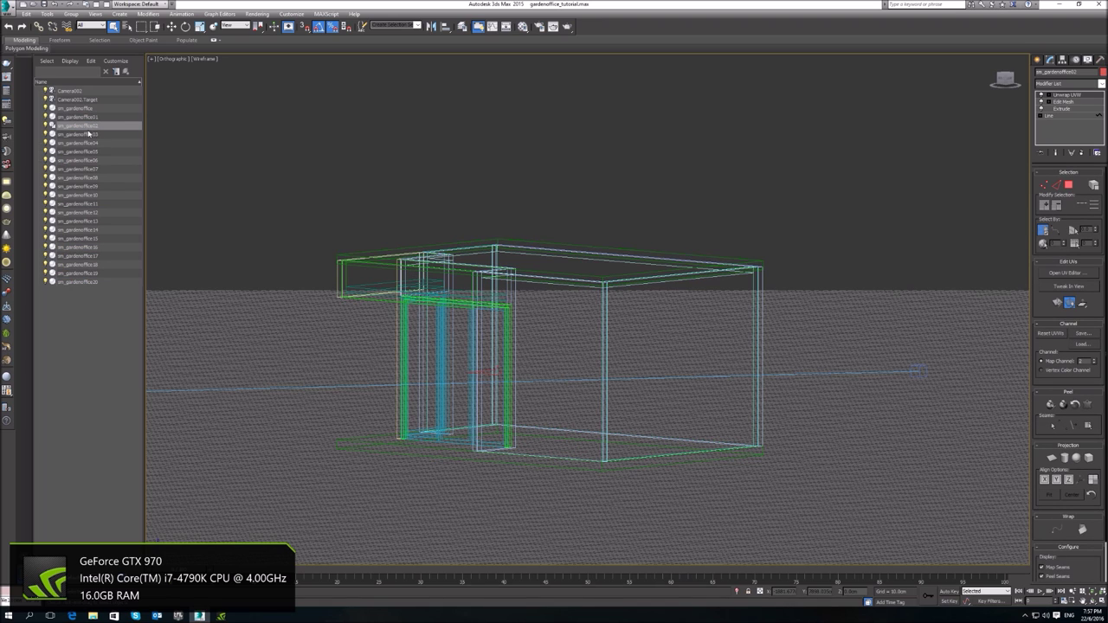
pyautogui.click(87, 135)
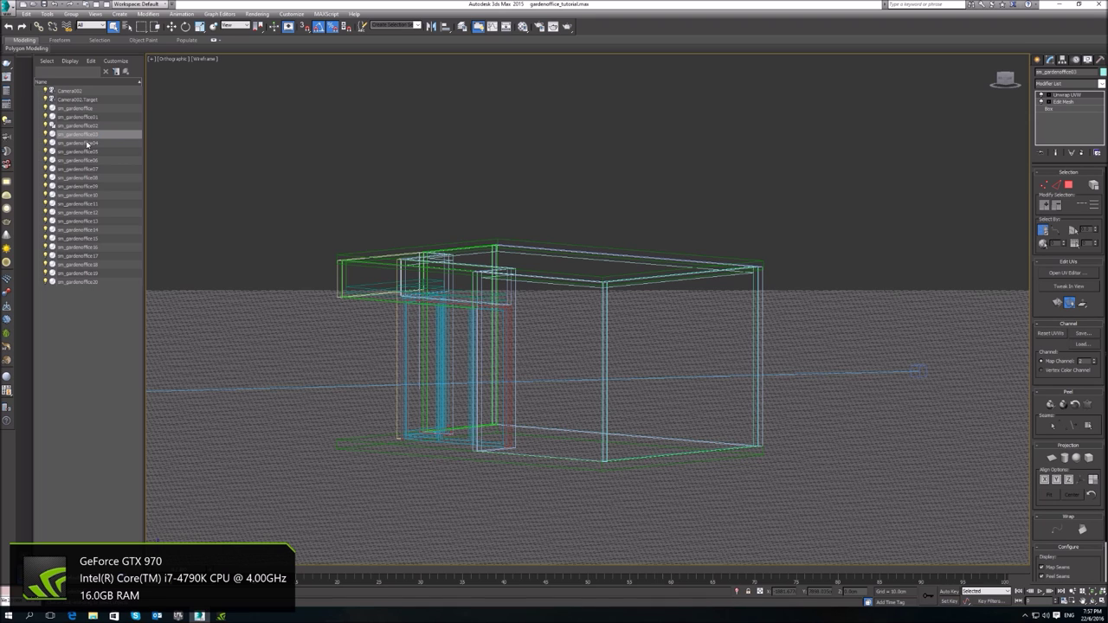
pyautogui.click(88, 144)
pyautogui.click(87, 152)
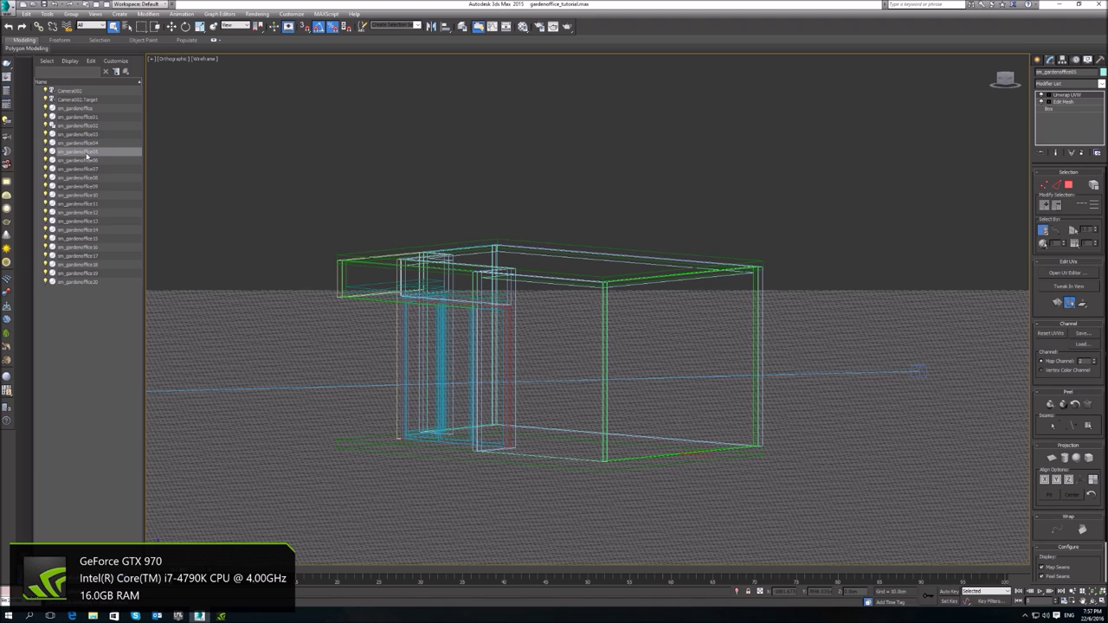
pyautogui.click(86, 161)
pyautogui.click(87, 170)
pyautogui.click(87, 187)
pyautogui.click(88, 205)
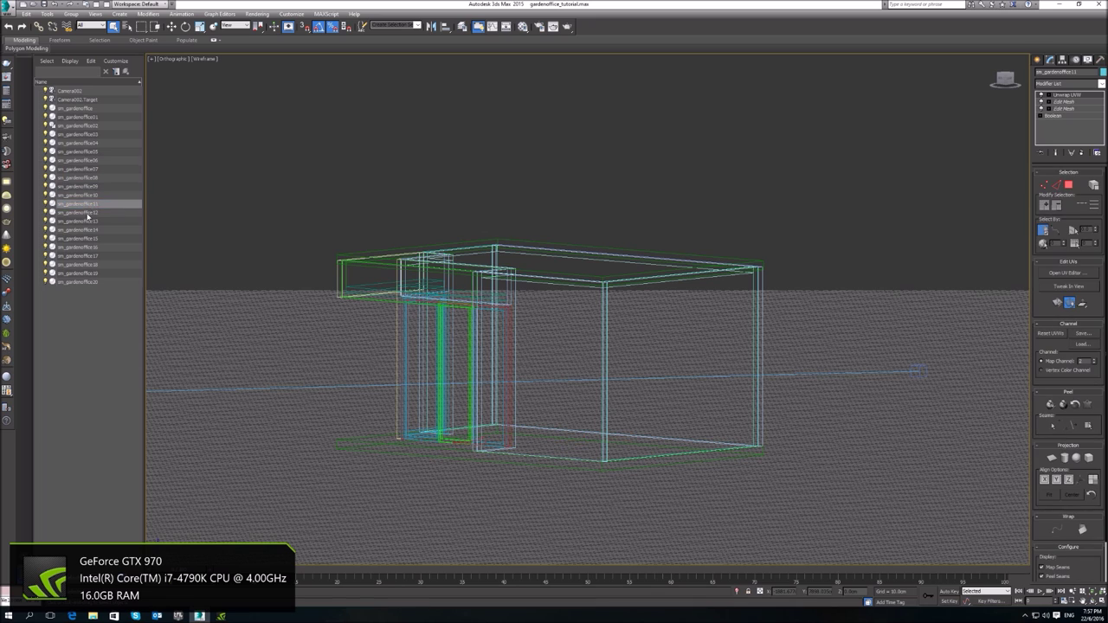
pyautogui.click(87, 213)
pyautogui.click(82, 265)
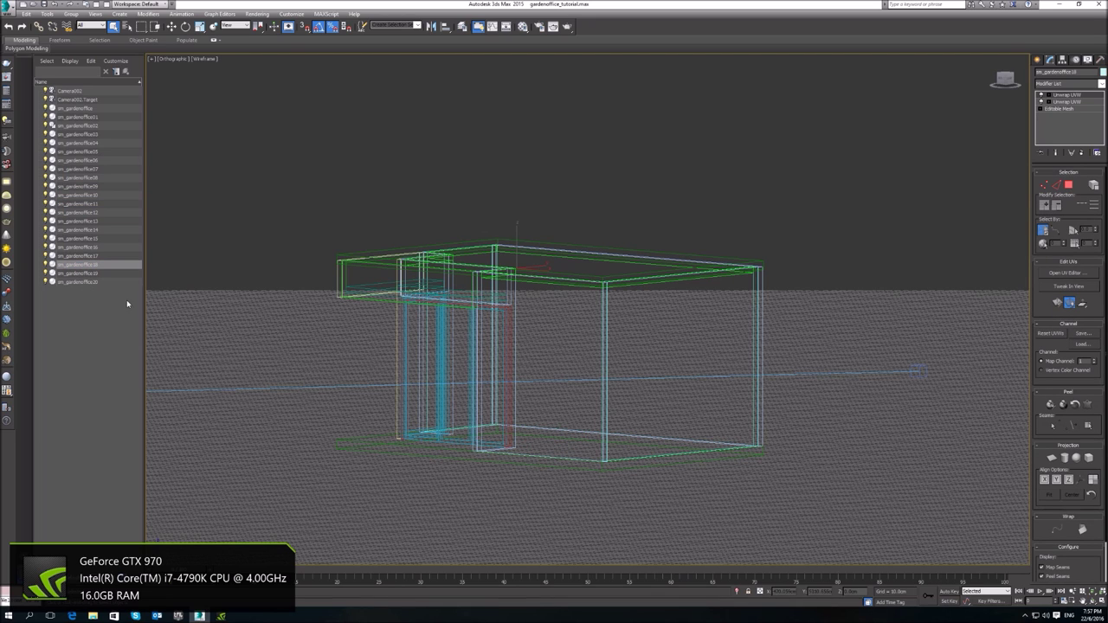
# Select all garden office meshes from sm_gardenoffice to sm_gardenoffice20, leaving out the camera and its target.
pyautogui.rightClick(348, 354)
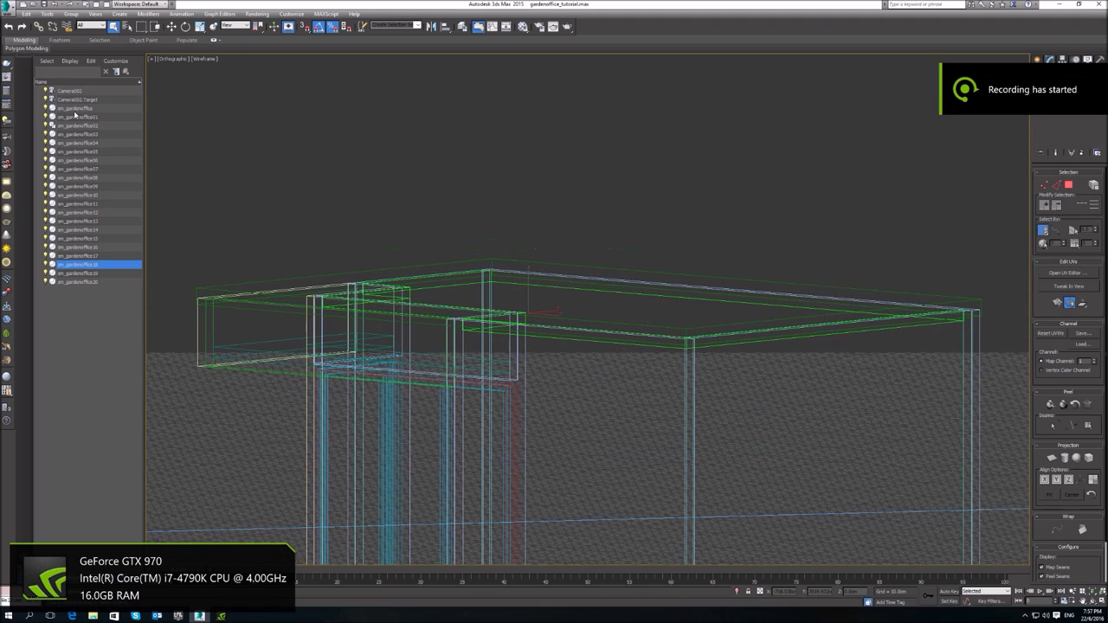
pyautogui.click(75, 109)
pyautogui.keyDown('shift'); pyautogui.click(78, 283); pyautogui.keyUp('shift')
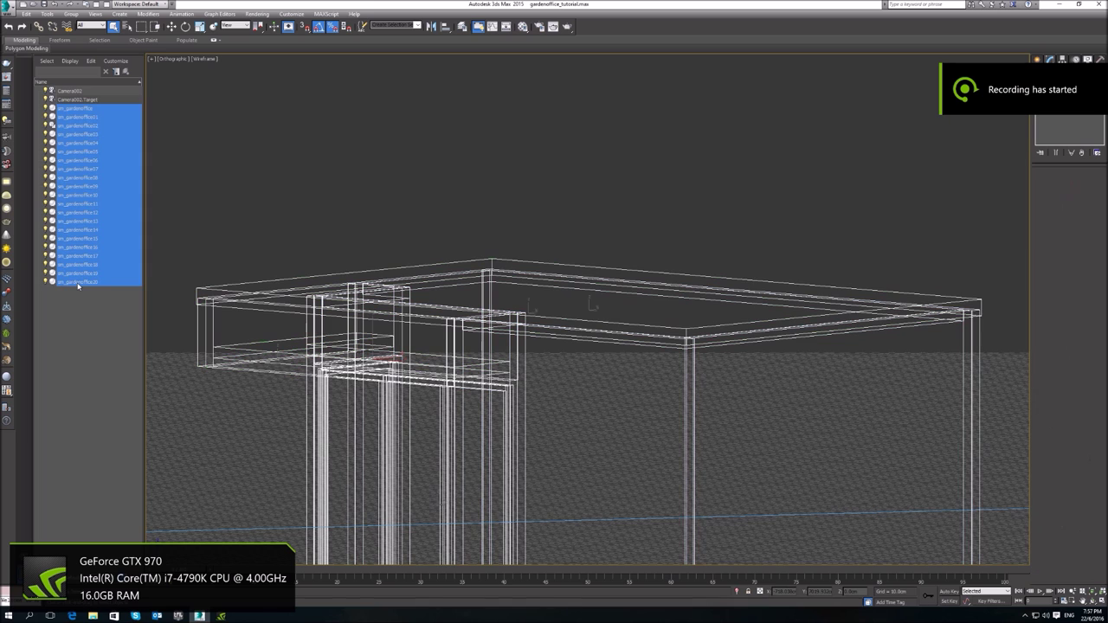
pyautogui.scroll(-5, 491, 374)
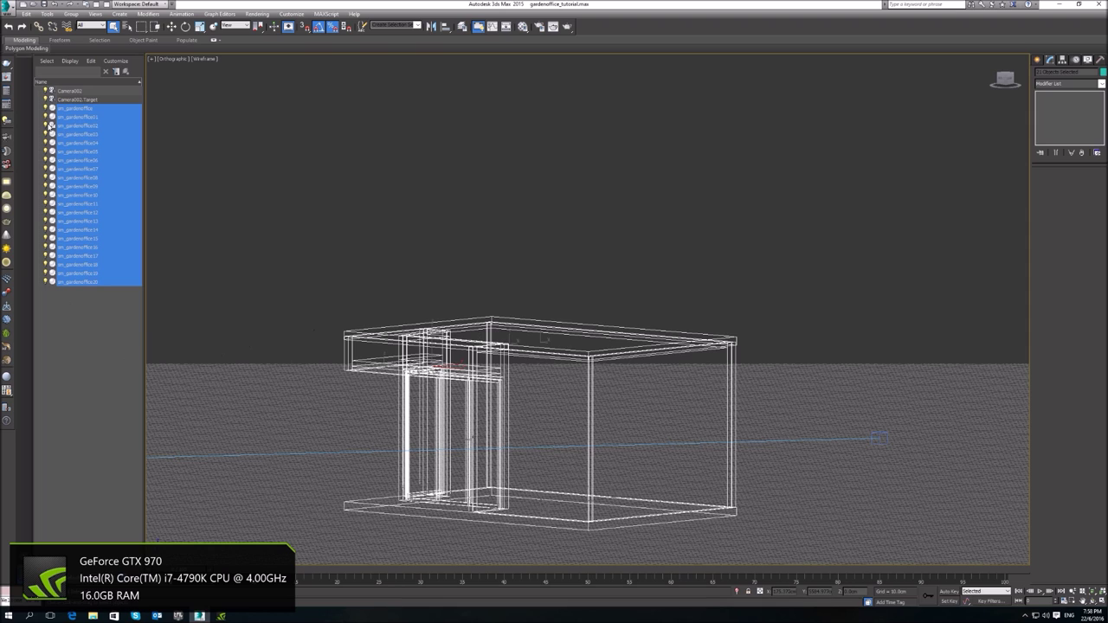
# Export only the selected meshes to the Desktop as an FBX file named sm_gardenoffice, reviewing and accepting the current export options.
pyautogui.click(7, 13)
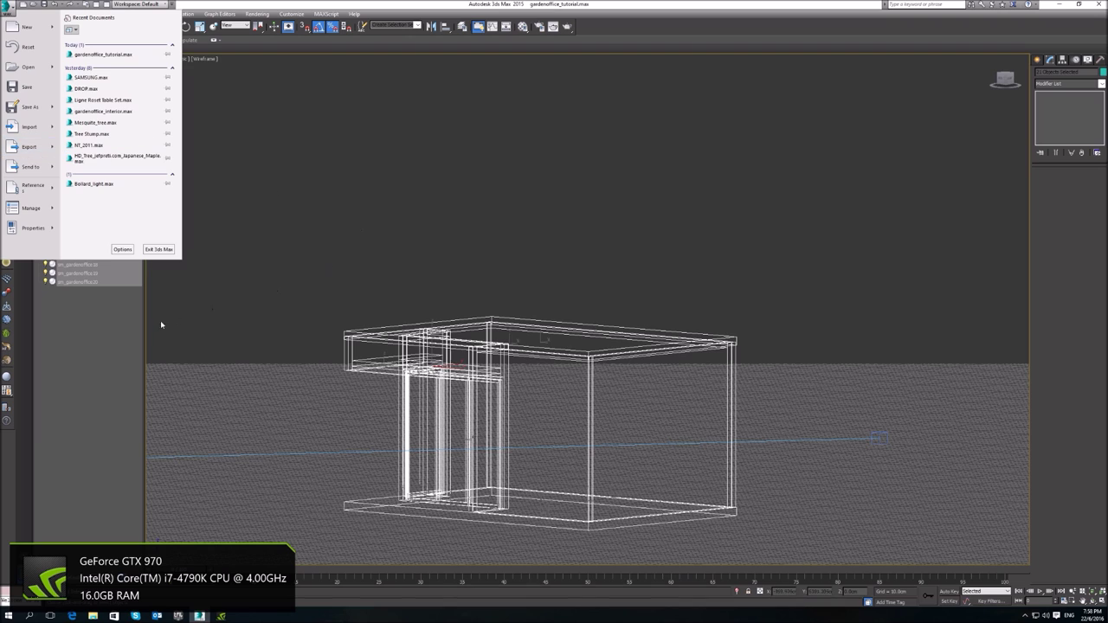
pyautogui.click(135, 336)
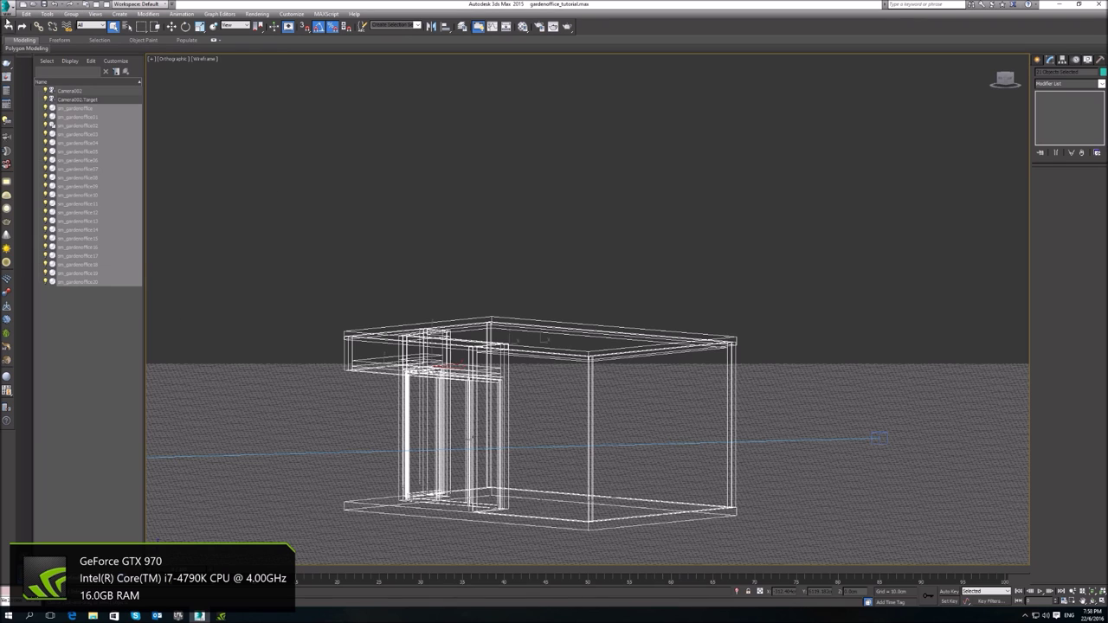
pyautogui.click(8, 12)
pyautogui.moveTo(55, 149)
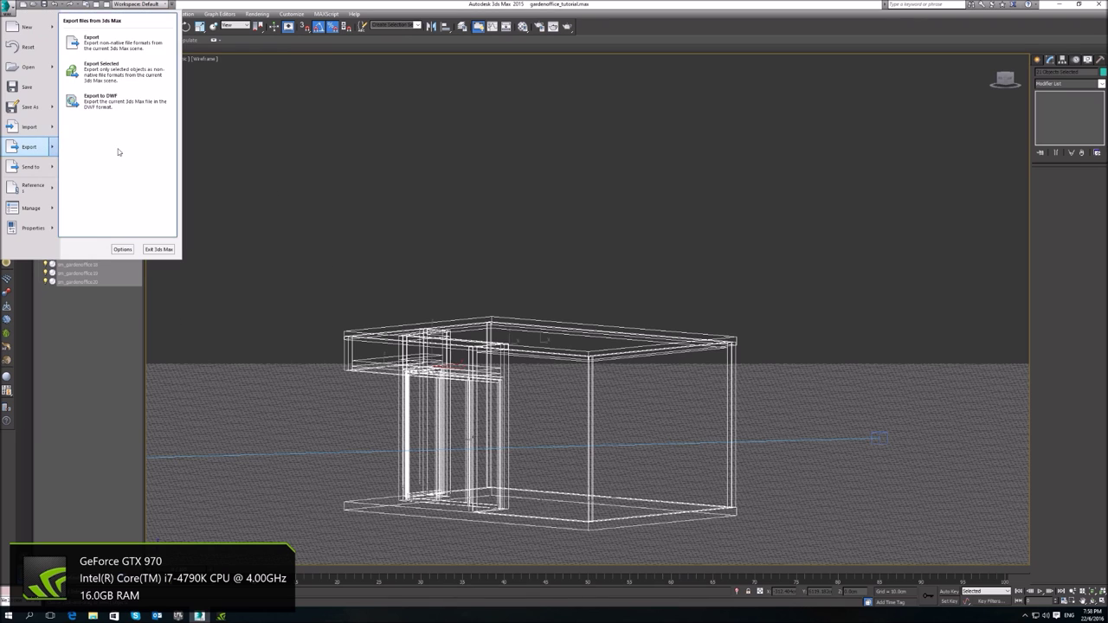
pyautogui.click(131, 81)
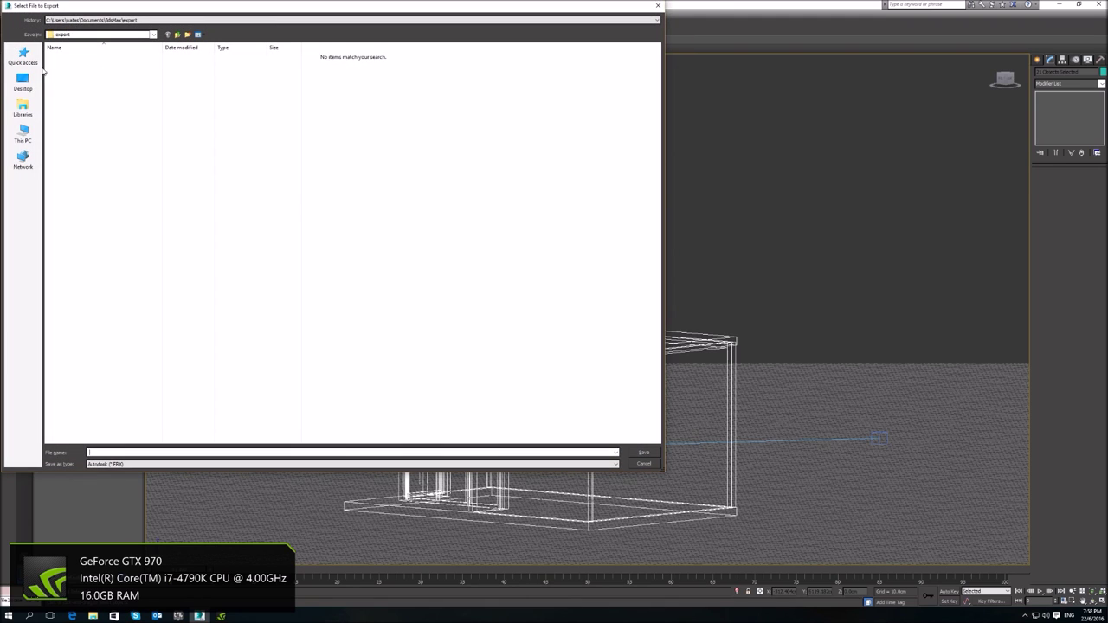
pyautogui.click(23, 82)
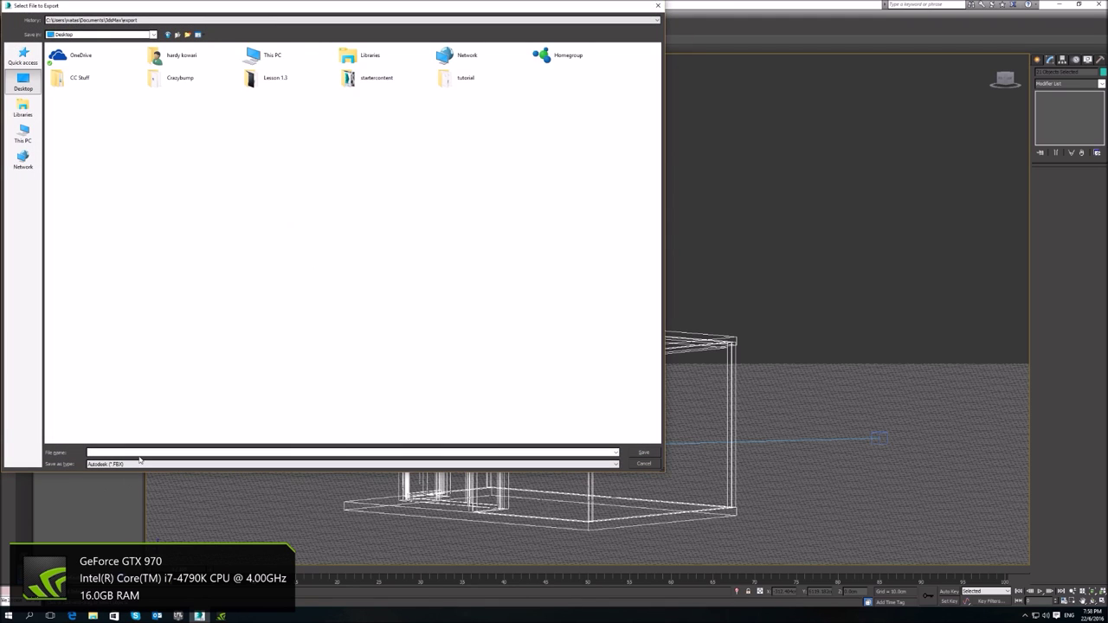
pyautogui.write('sm_gardenoffice')
pyautogui.press('Return')
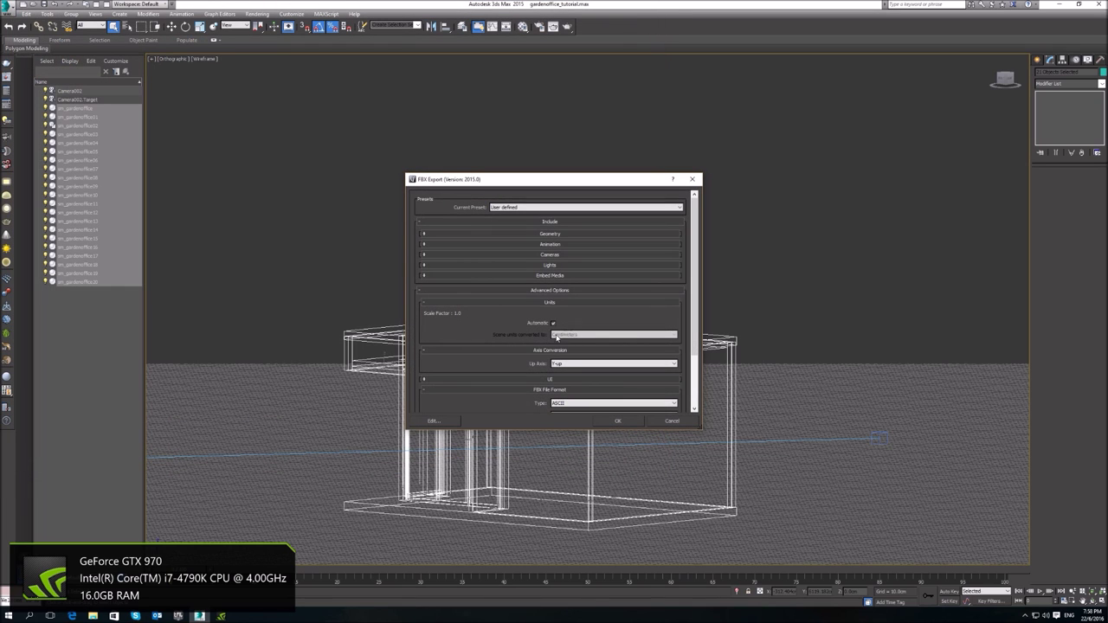
pyautogui.scroll(-3, 553, 351)
pyautogui.scroll(3, 550, 365)
pyautogui.click(629, 419)
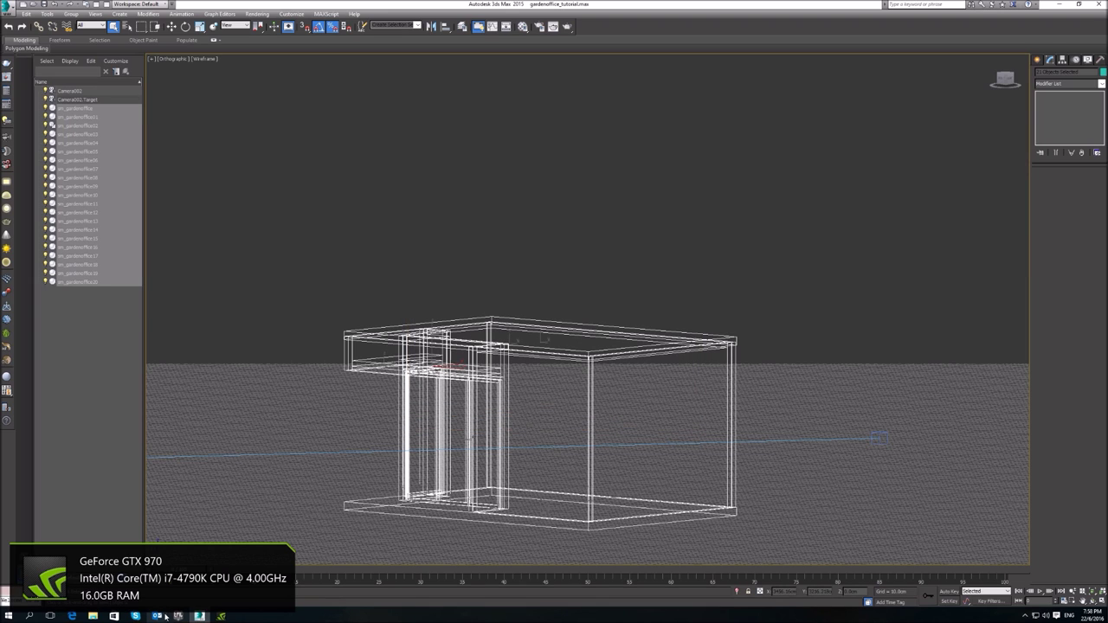
# Switch to the Epic Games Launcher, maximize it and launch Unreal Engine 4.11.2.
pyautogui.click(199, 615)
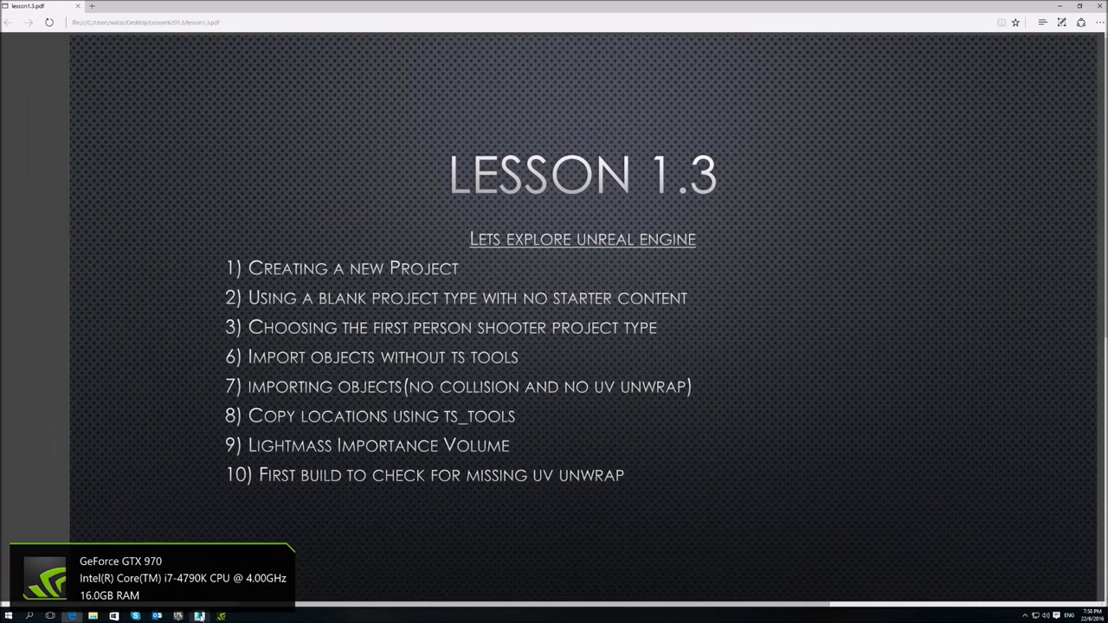
pyautogui.click(1060, 7)
pyautogui.click(957, 67)
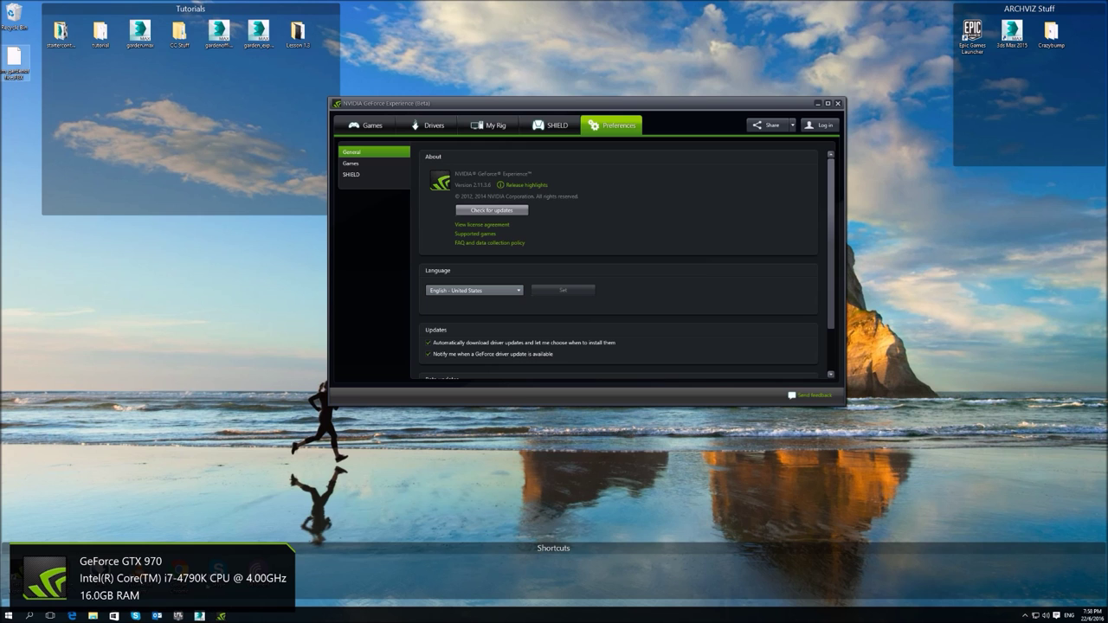
pyautogui.click(179, 616)
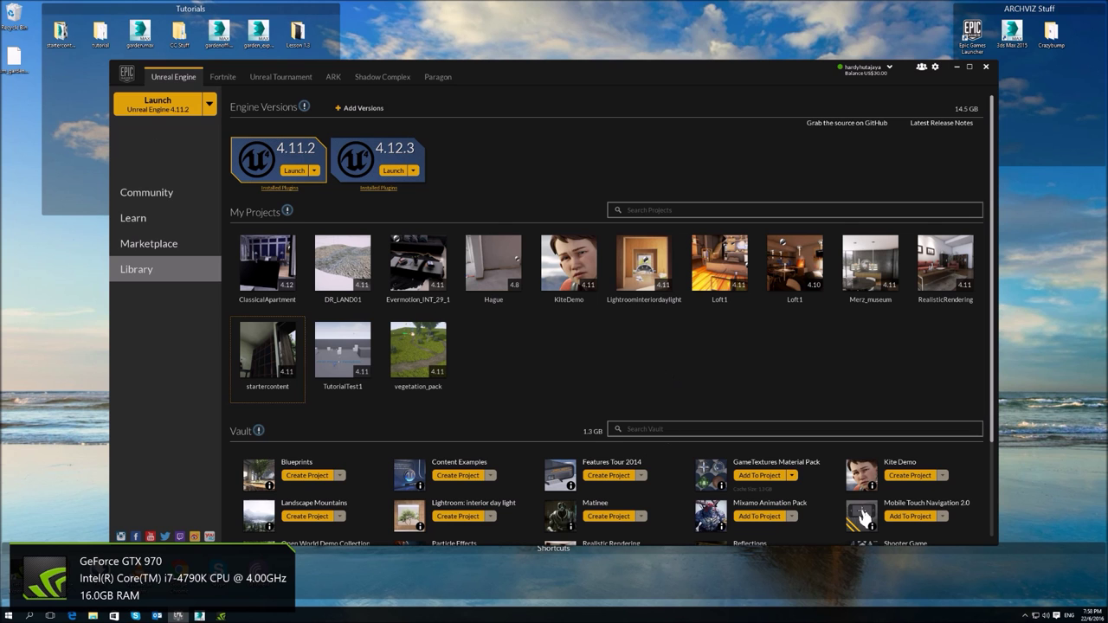
pyautogui.click(969, 67)
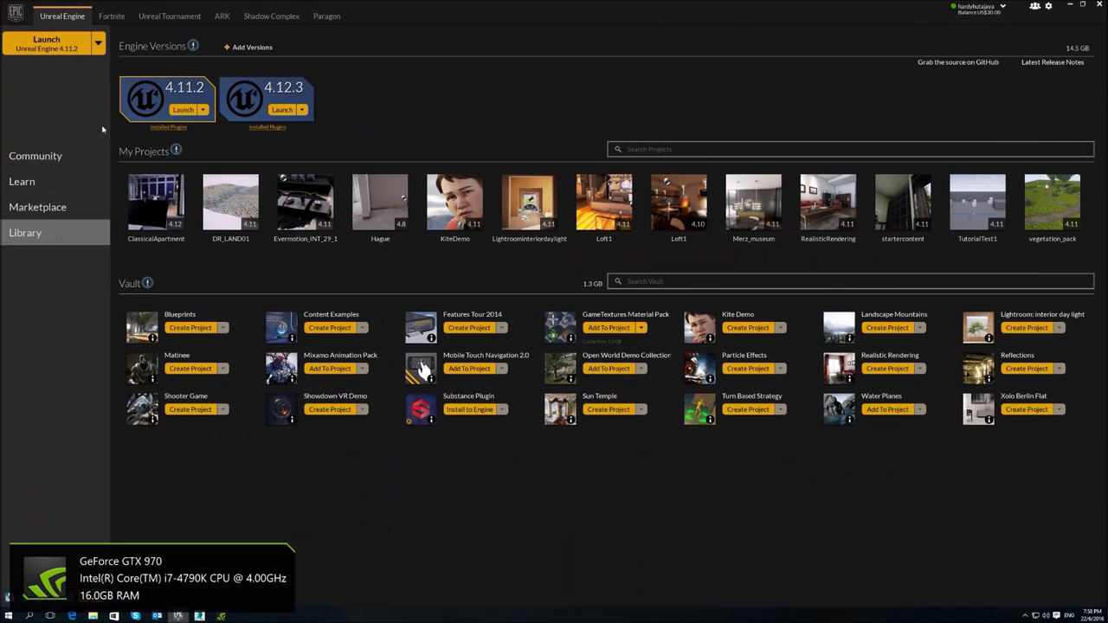
pyautogui.click(180, 110)
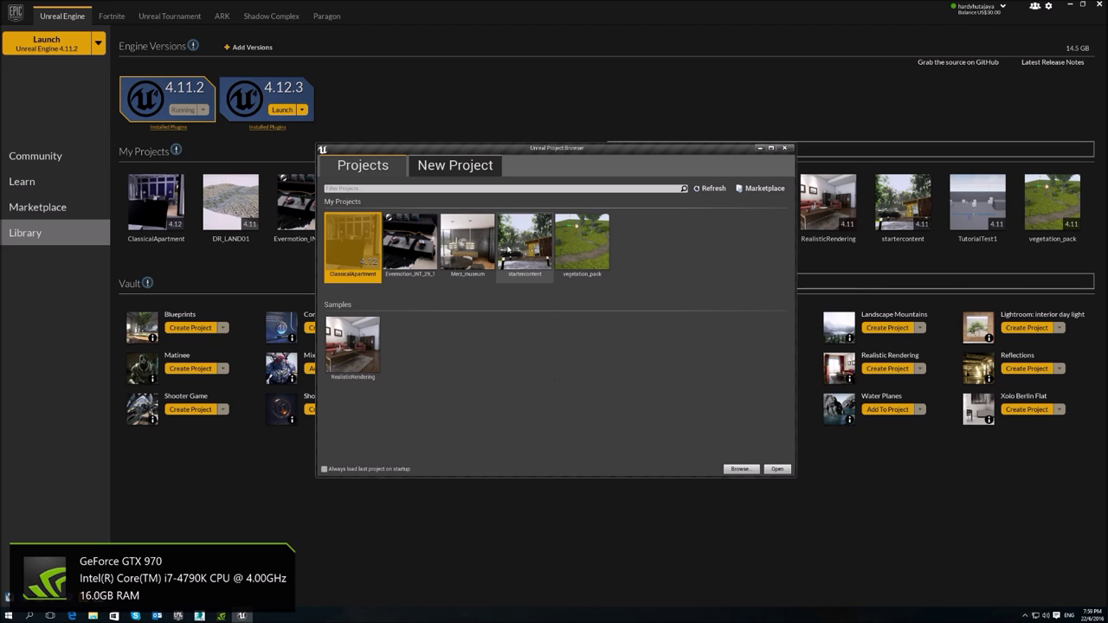
# Set up a new Blueprint project from the First Person template, stored in the Unreal Projects folder on the Assets (E:) drive.
pyautogui.click(464, 173)
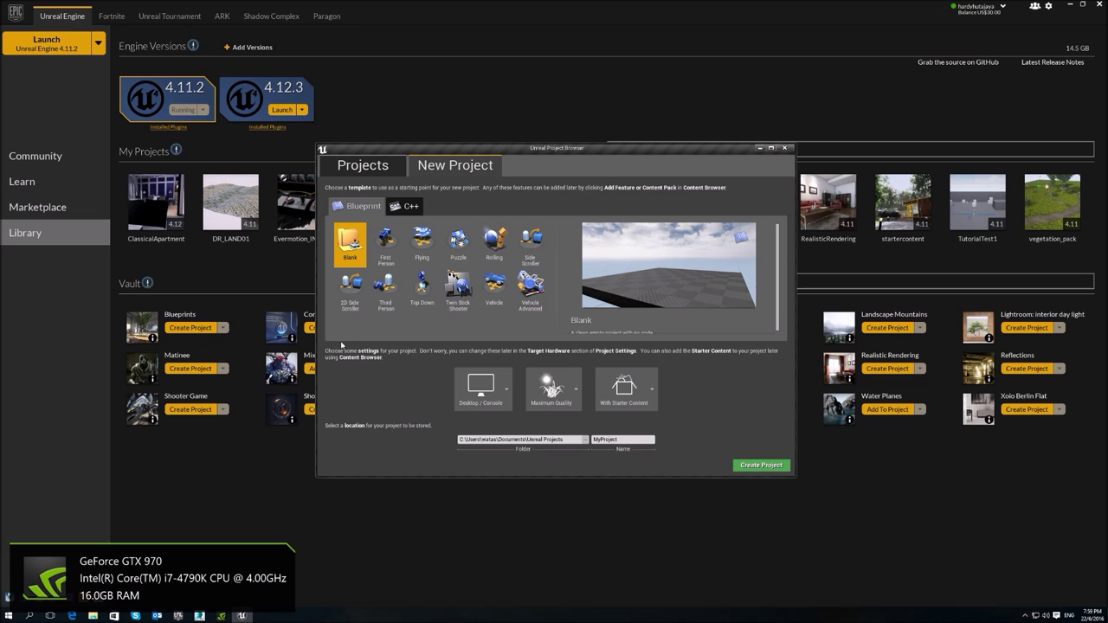
pyautogui.click(383, 245)
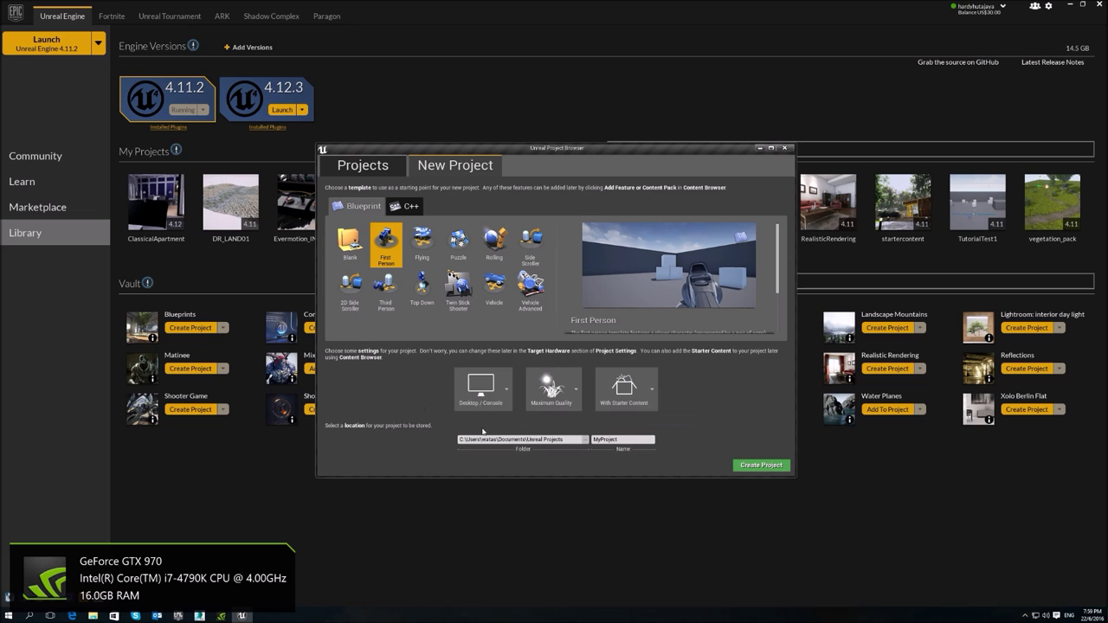
pyautogui.click(585, 439)
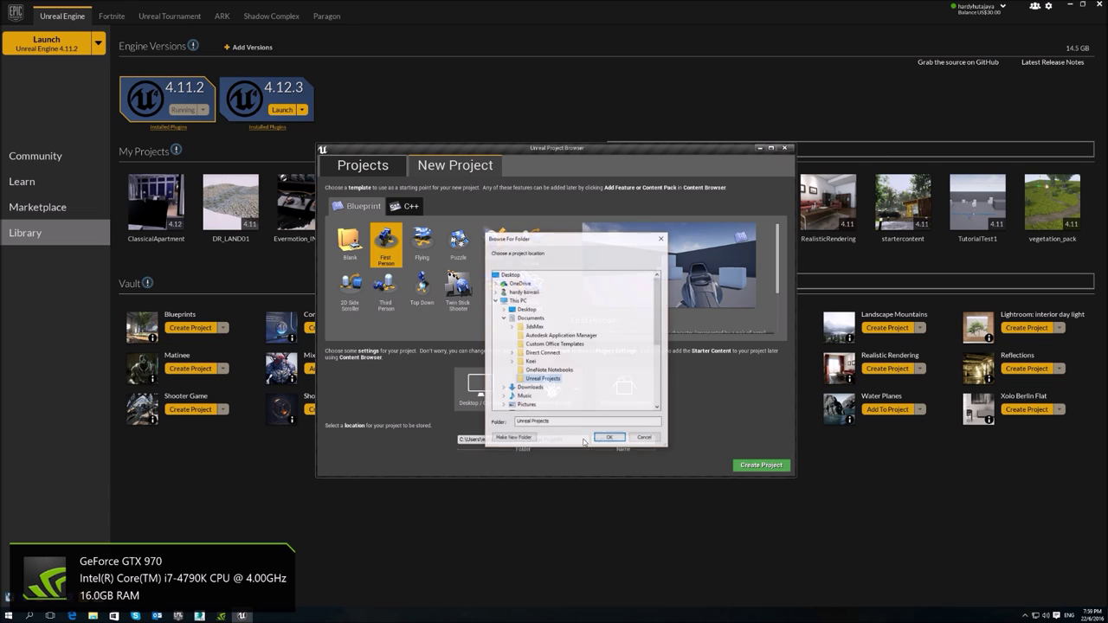
pyautogui.click(503, 318)
pyautogui.scroll(-1, 506, 345)
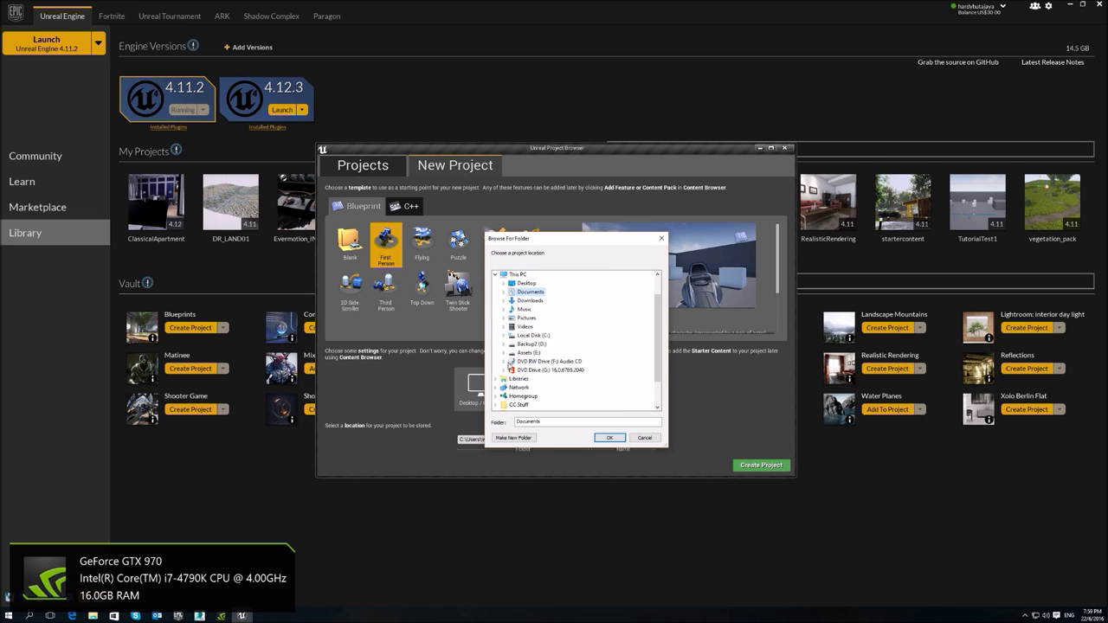
pyautogui.click(503, 352)
pyautogui.click(543, 326)
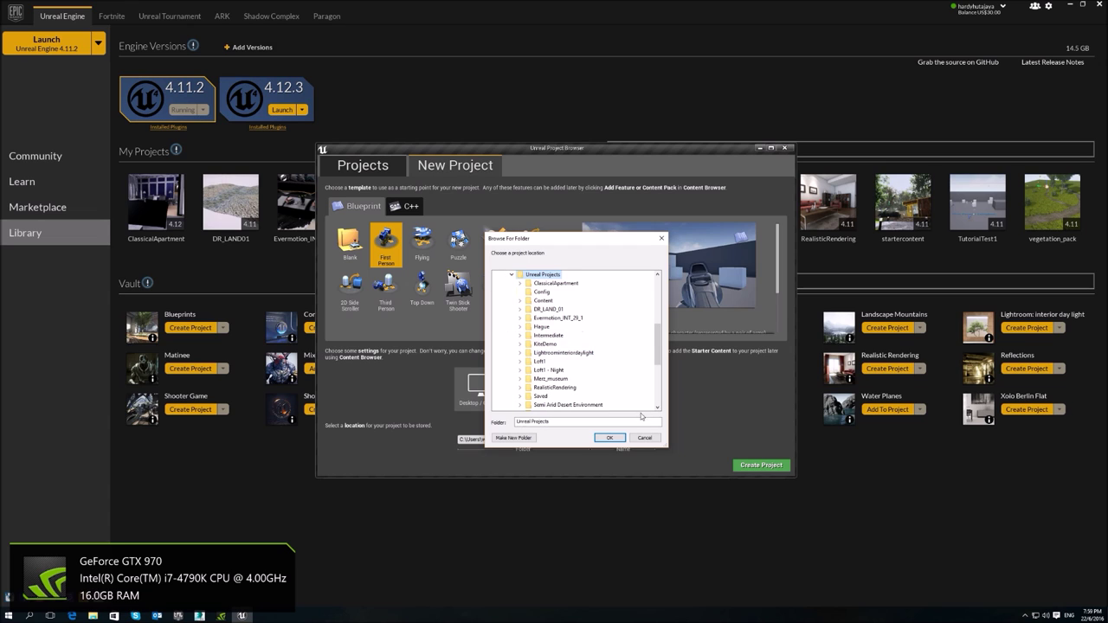
pyautogui.click(610, 437)
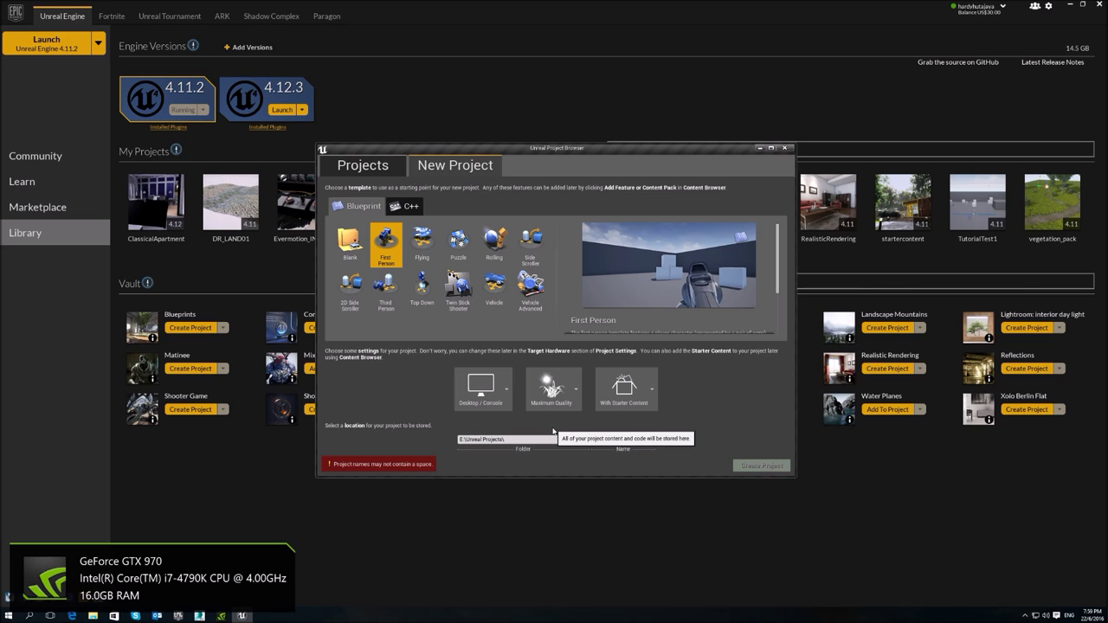
# Name the new project Lesson1_3, switch it to No Starter Content and create it.
pyautogui.press('BackSpace')
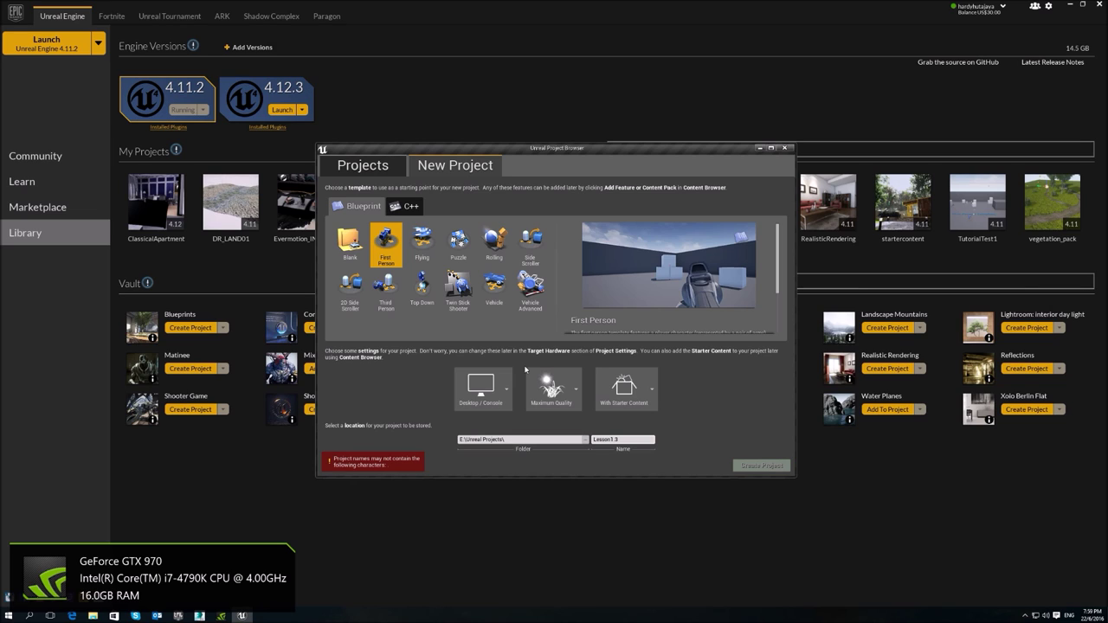
pyautogui.press('BackSpace')
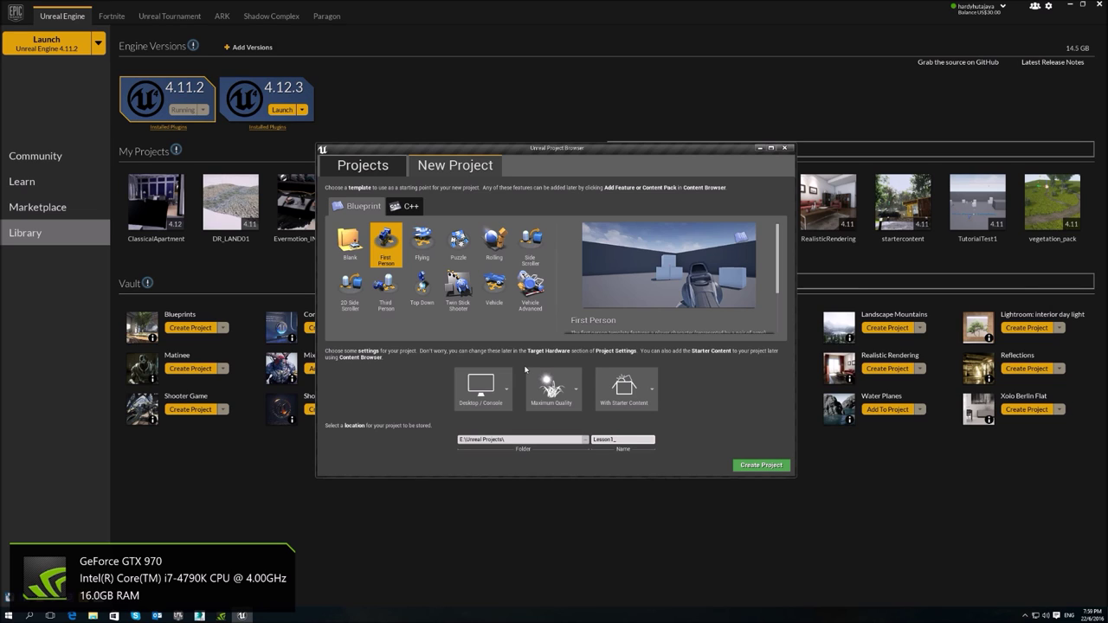
pyautogui.click(574, 401)
pyautogui.click(574, 402)
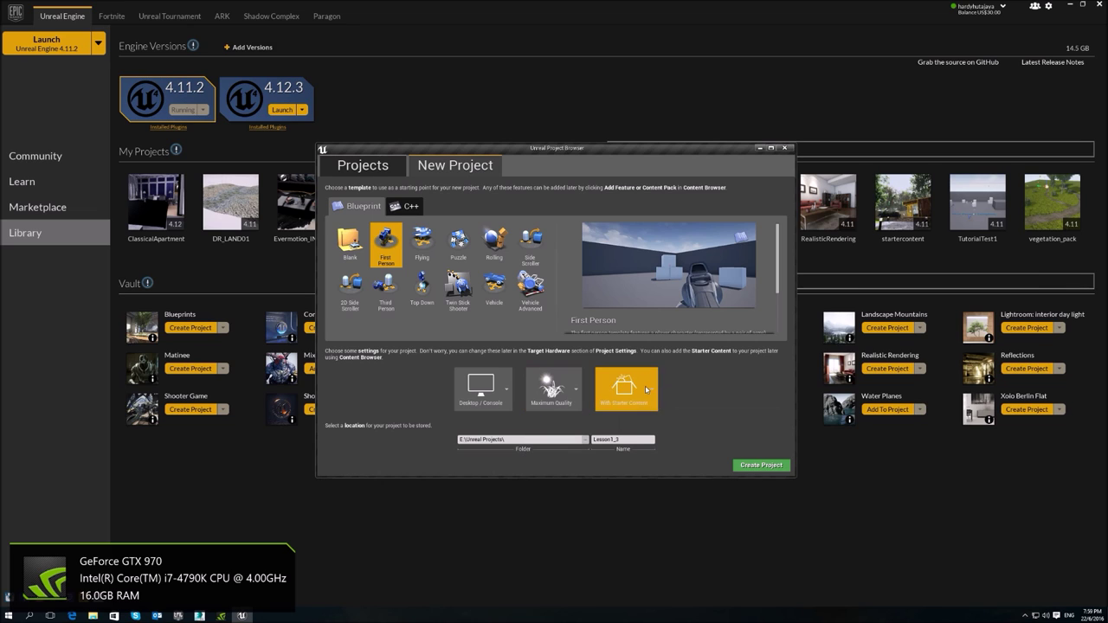
pyautogui.click(643, 391)
pyautogui.click(620, 437)
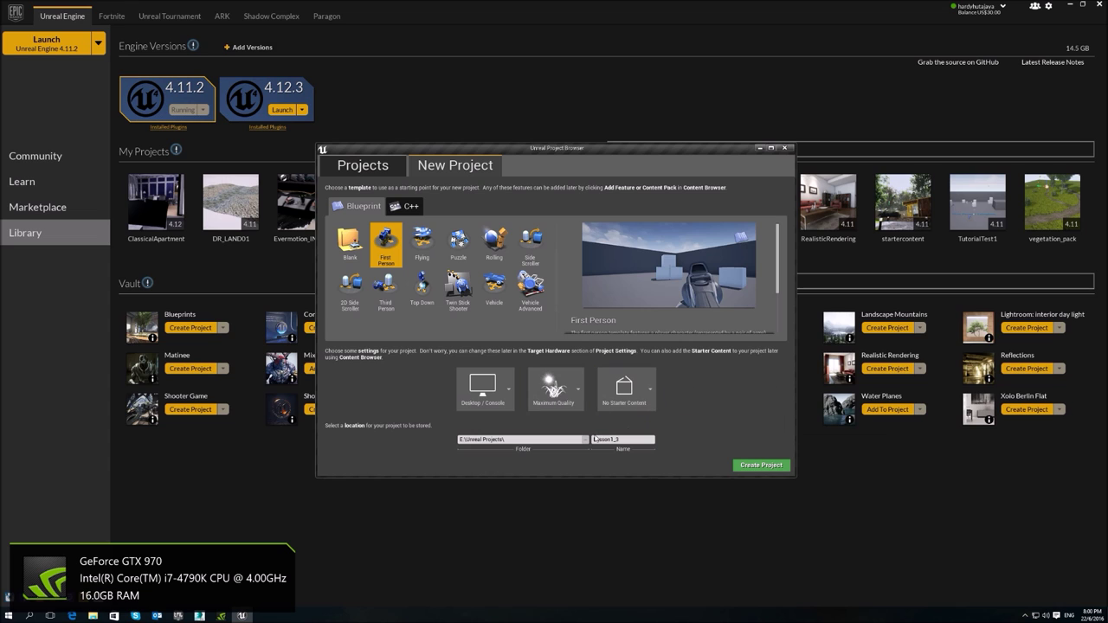
pyautogui.click(745, 468)
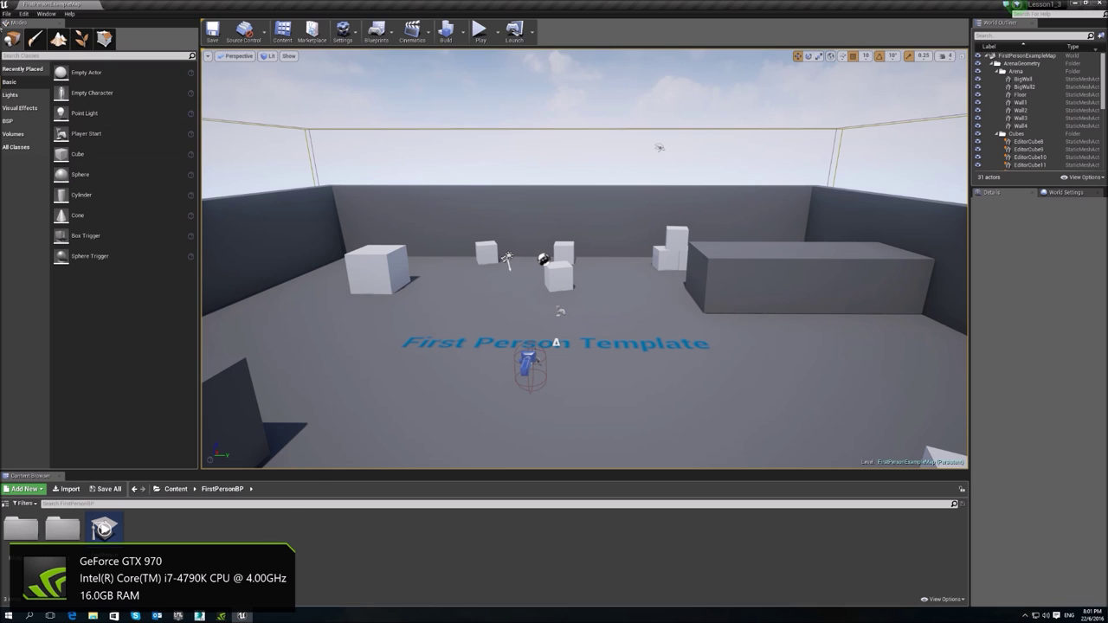
# Create a new empty level in place of the First Person example map.
pyautogui.click(7, 14)
pyautogui.click(15, 30)
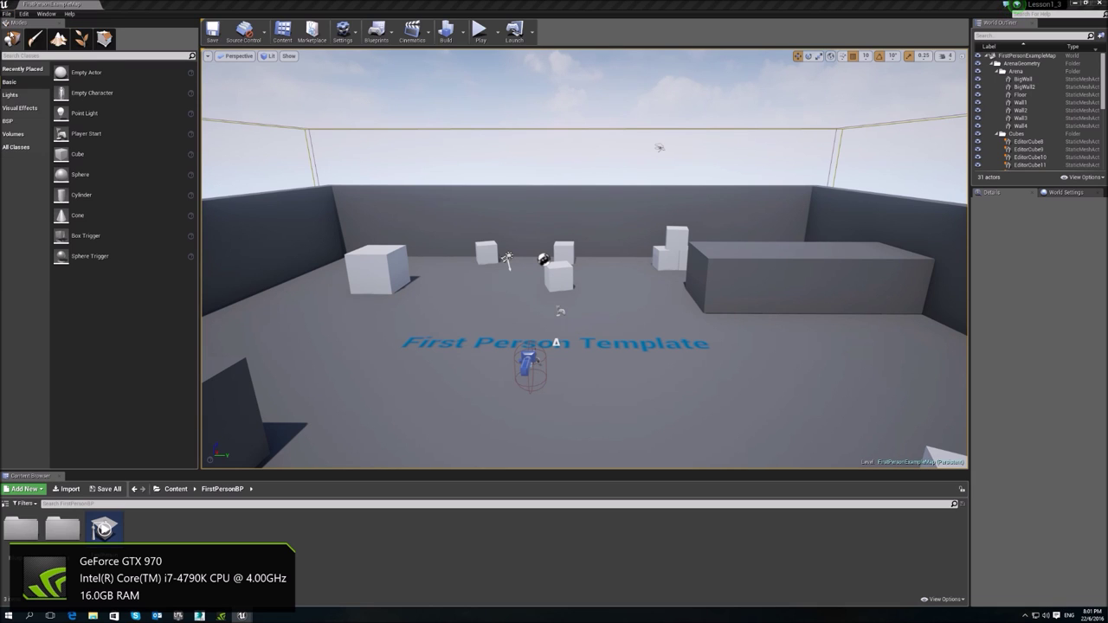
pyautogui.click(559, 268)
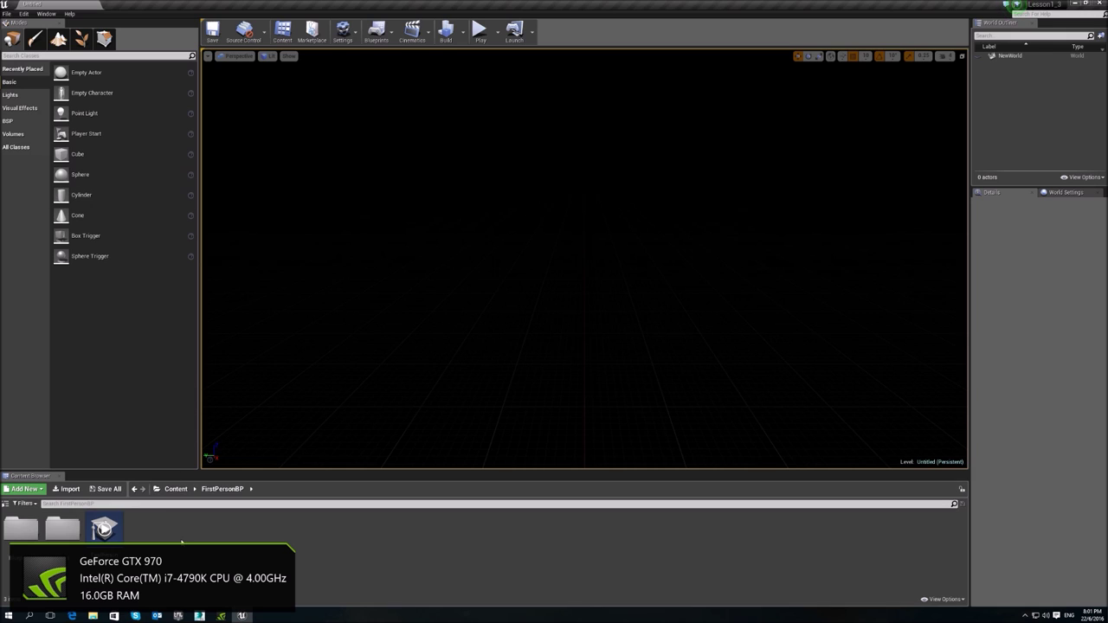
# Show the asset folder tree and add a folder named Gardenoffice under Content.
pyautogui.click(5, 504)
pyautogui.click(26, 515)
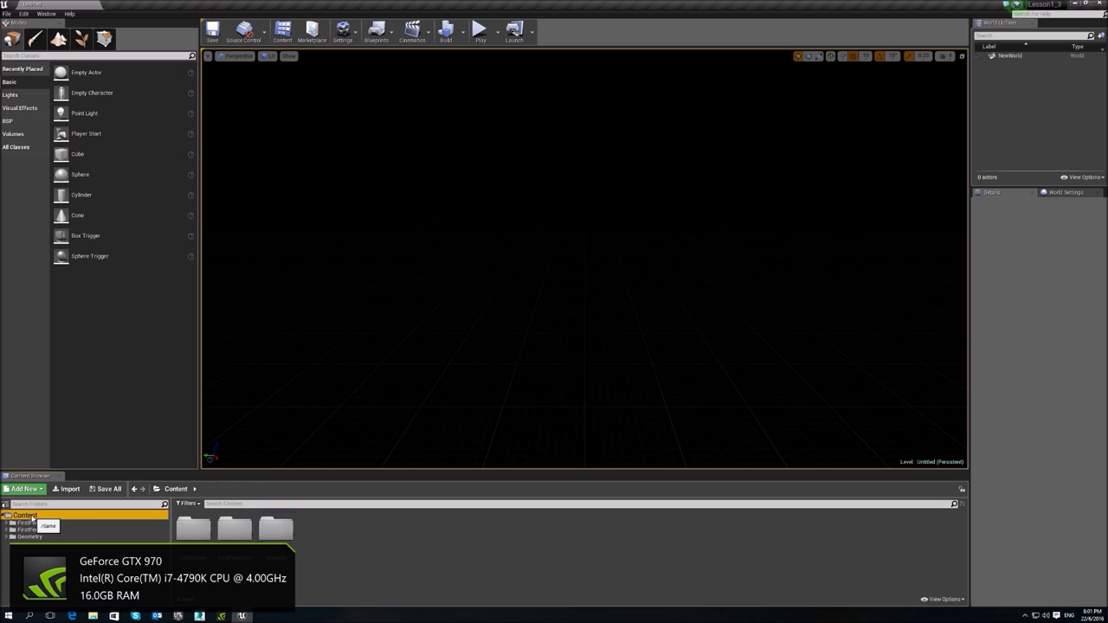
pyautogui.rightClick(32, 516)
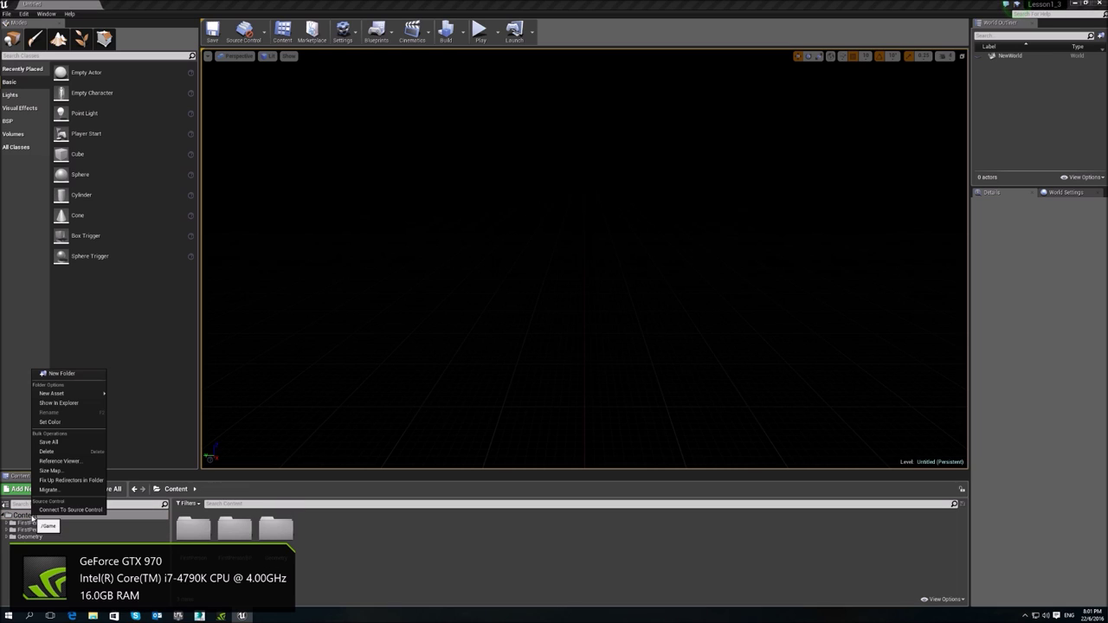
pyautogui.click(84, 376)
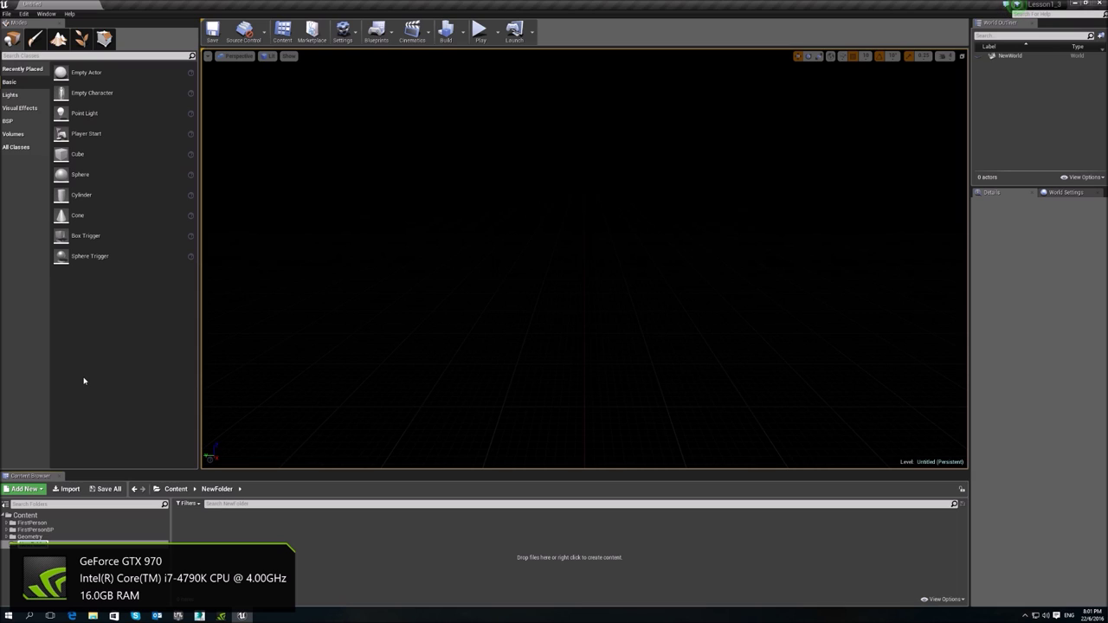
pyautogui.write('Maps')
pyautogui.press('Return')
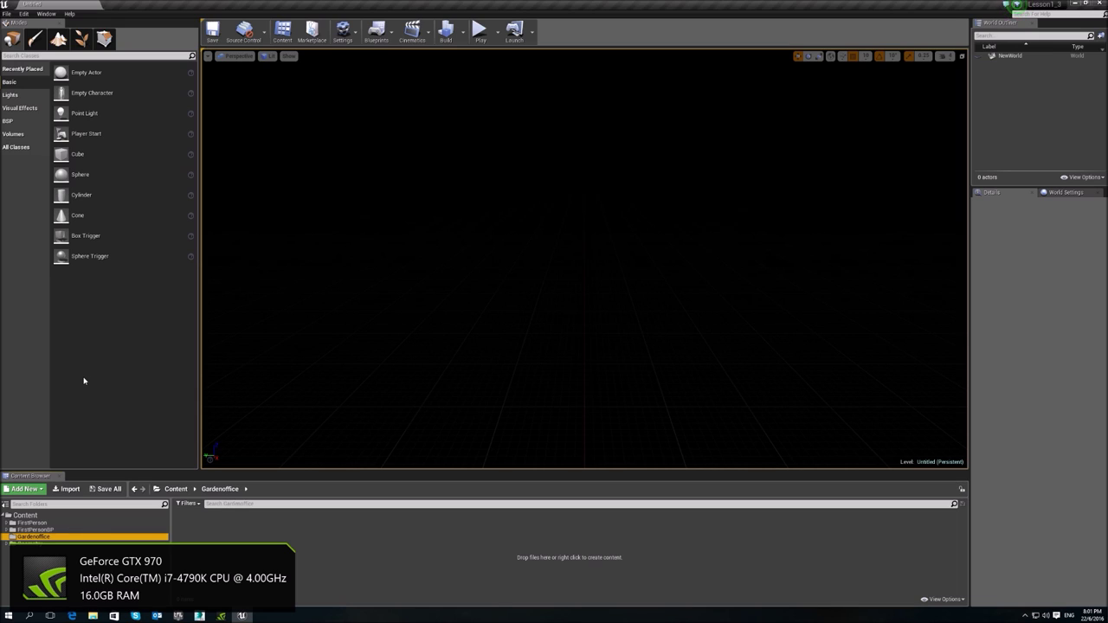
# Choose the sm_gardenoffice FBX file on the Desktop for import into the Gardenoffice folder.
pyautogui.click(66, 489)
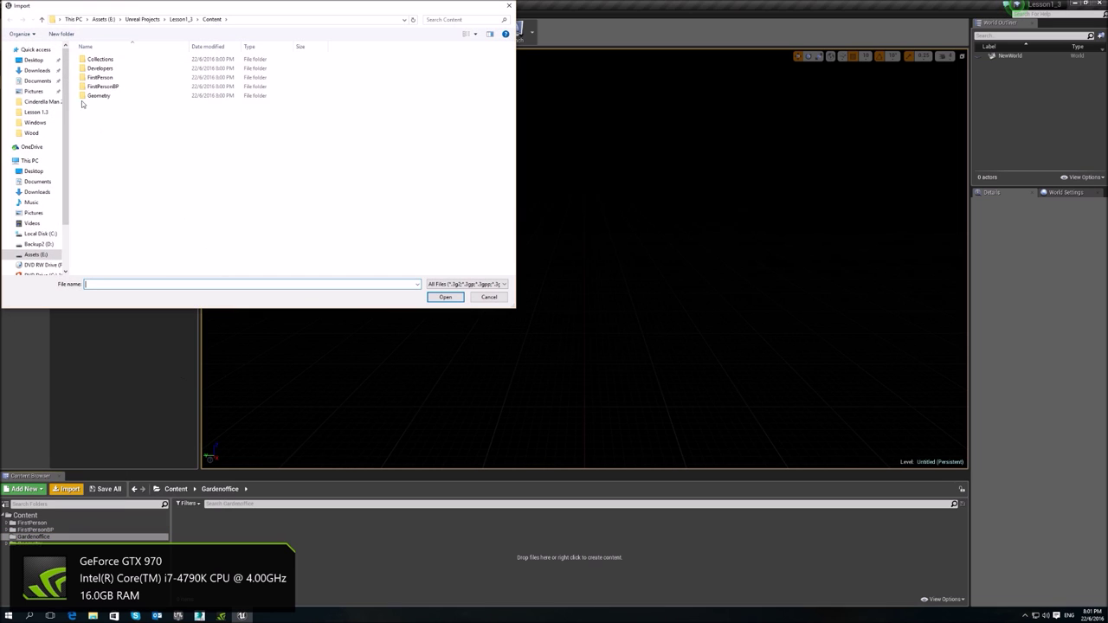
pyautogui.click(39, 61)
pyautogui.doubleClick(104, 97)
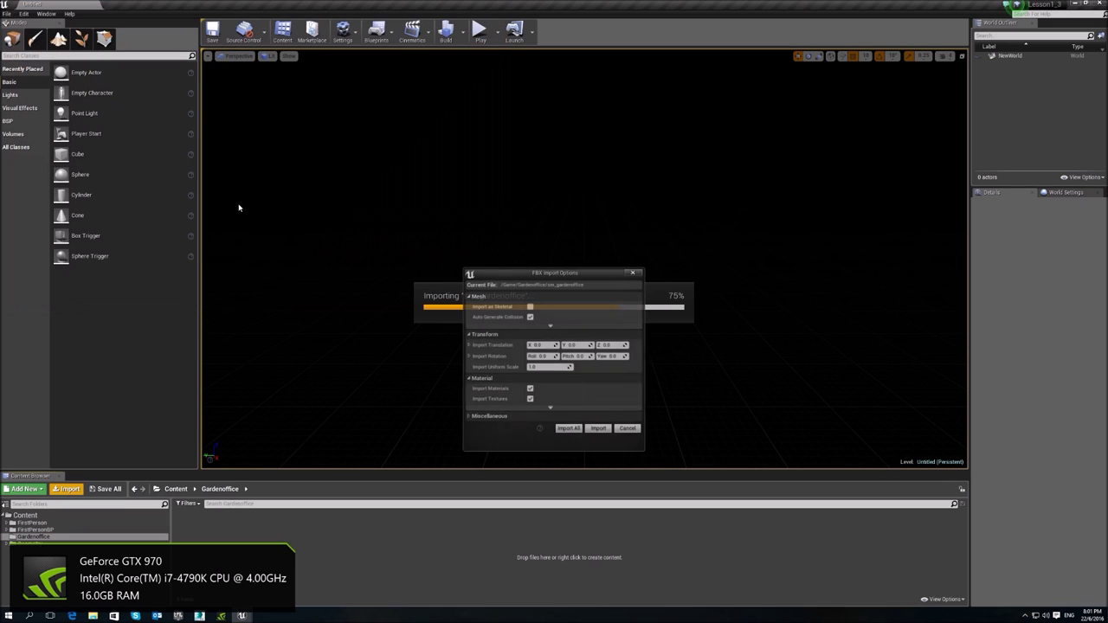
# Reveal the advanced FBX import options, disable Auto Generate Collision, Generate Lightmap UVs and Combine Meshes, and import all meshes.
pyautogui.click(551, 408)
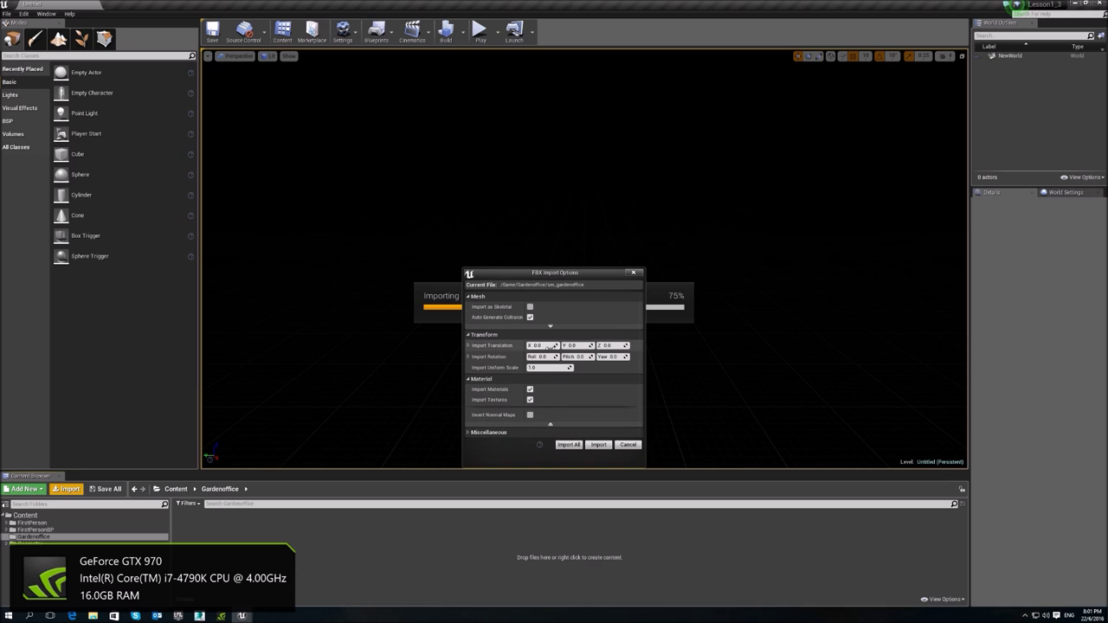
pyautogui.click(551, 326)
pyautogui.moveTo(557, 274); pyautogui.dragTo(554, 158)
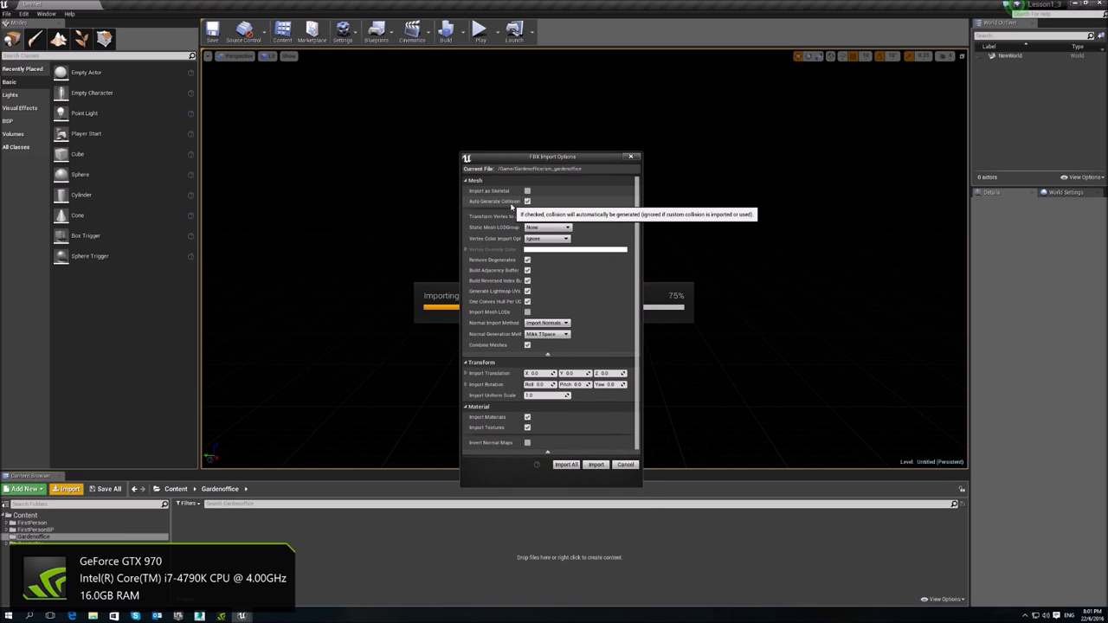
pyautogui.click(527, 202)
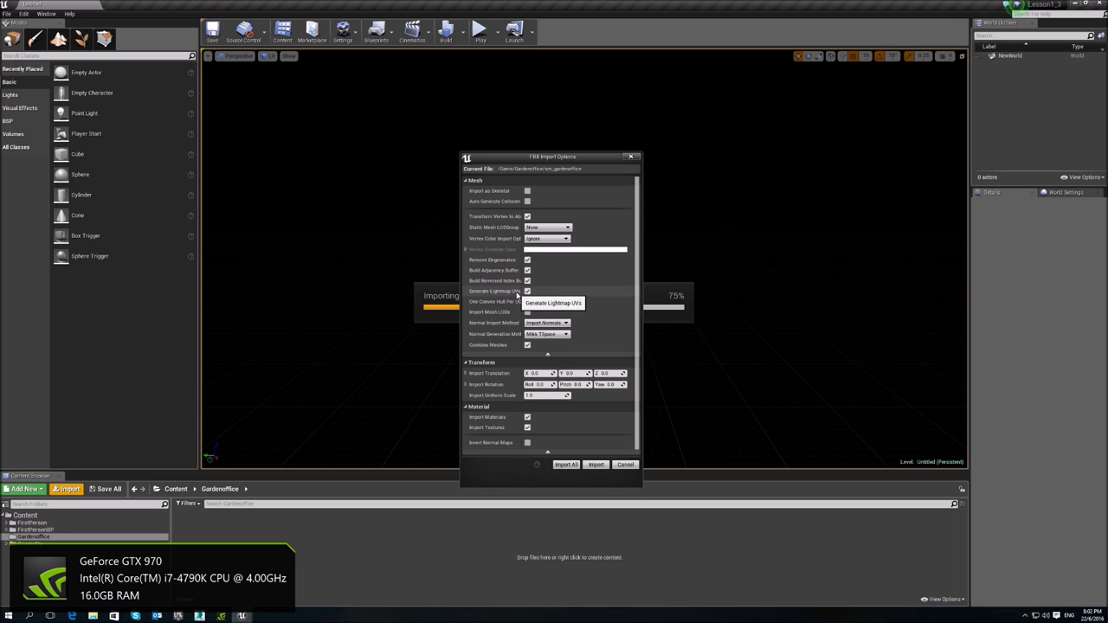
pyautogui.click(527, 292)
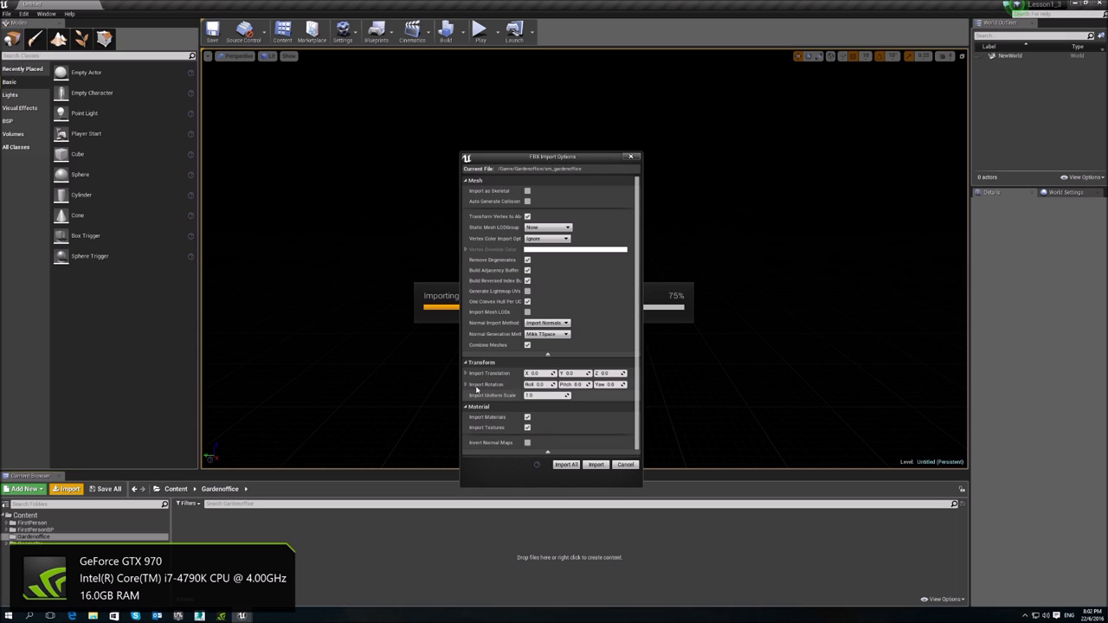
pyautogui.click(527, 346)
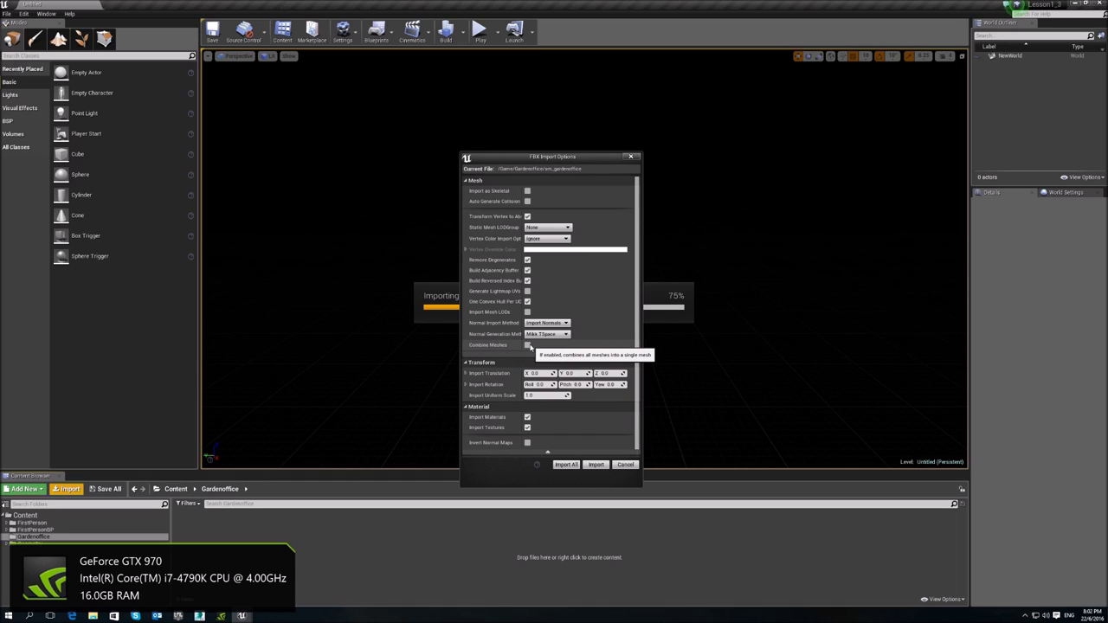
pyautogui.click(566, 465)
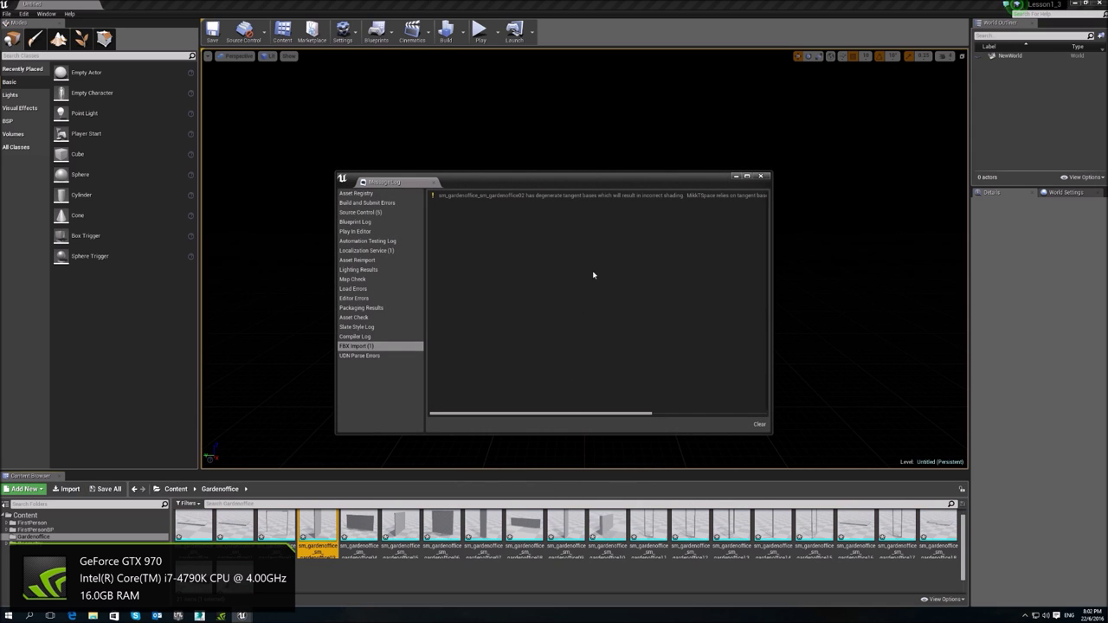
# Read the FBX import message in the message log and close the log.
pyautogui.click(593, 195)
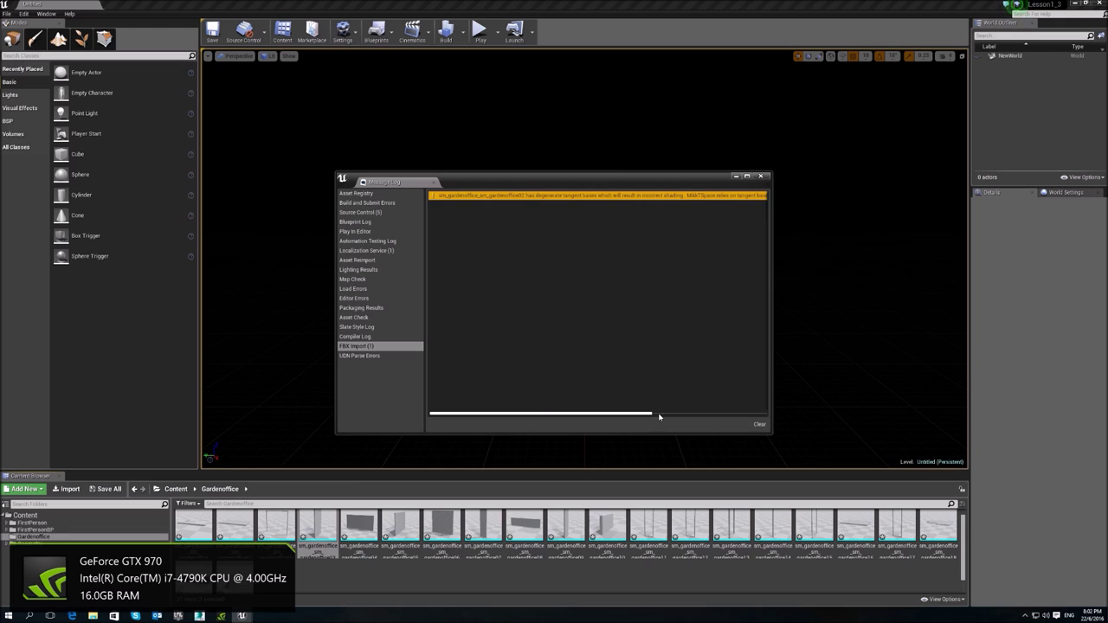
pyautogui.moveTo(659, 414); pyautogui.dragTo(454, 394)
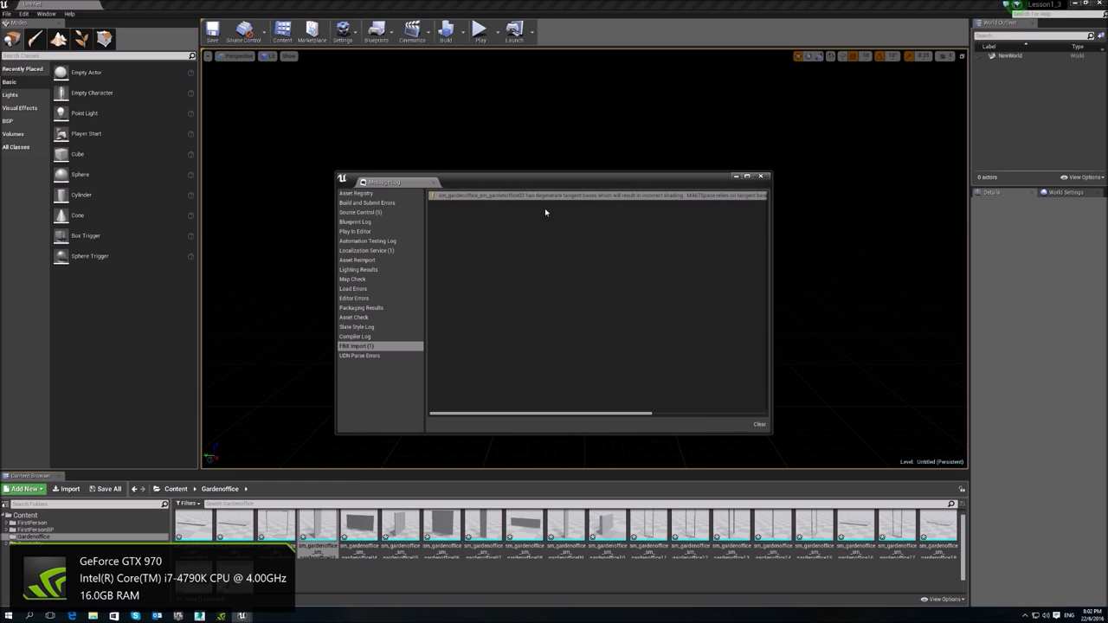
pyautogui.click(761, 175)
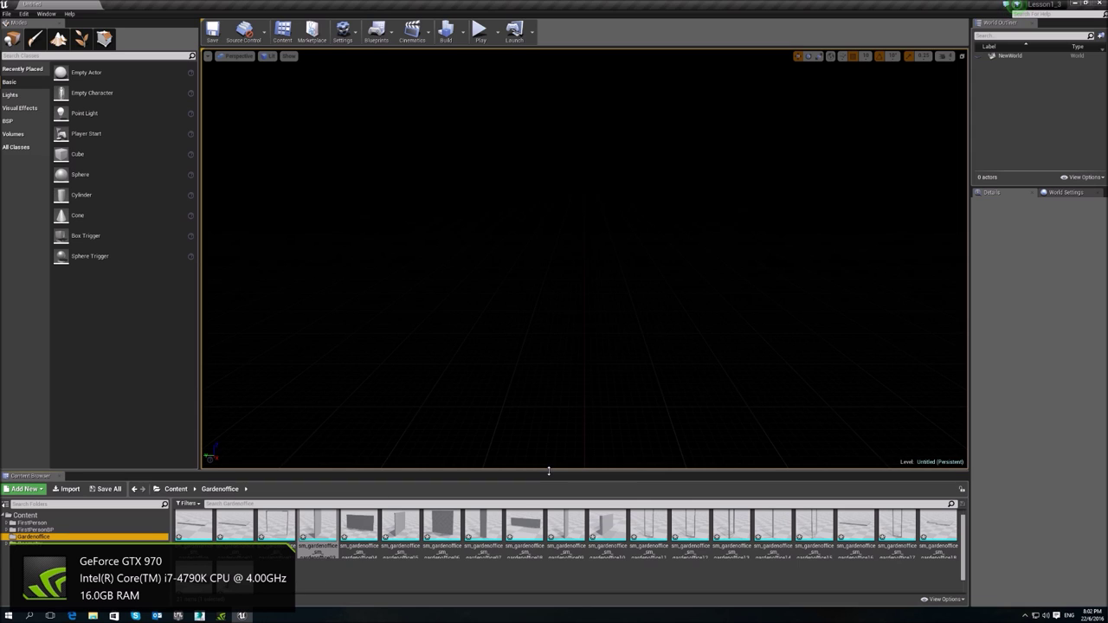
# Enlarge the asset area, place all imported Gardenoffice meshes together in the empty level and frame them in the view.
pyautogui.moveTo(547, 469); pyautogui.dragTo(546, 434)
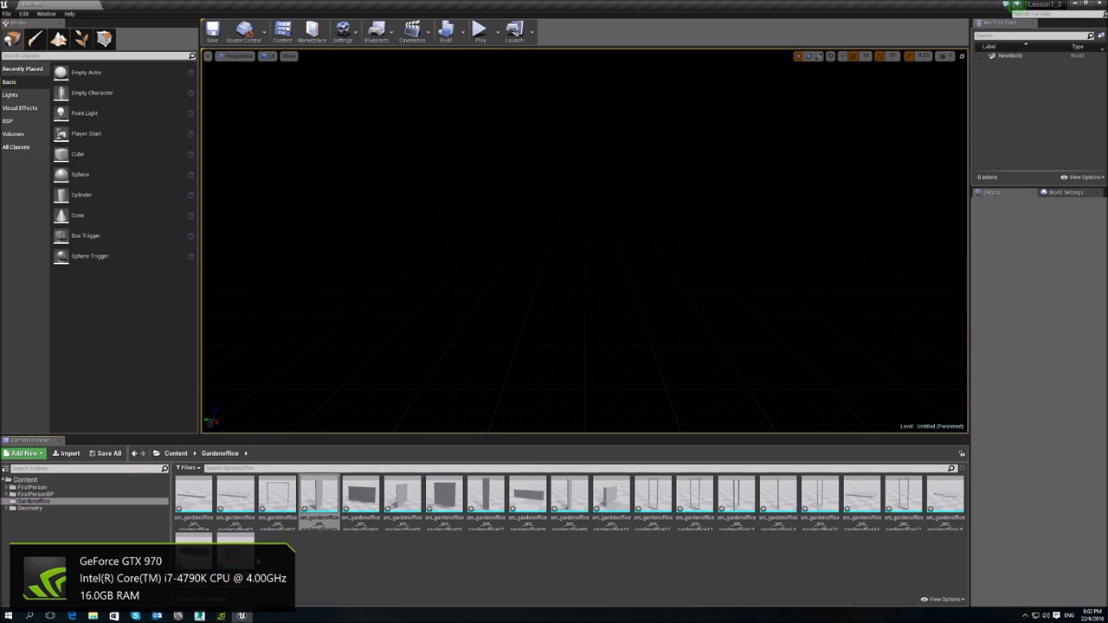
pyautogui.hotkey('ctrl', 'a')
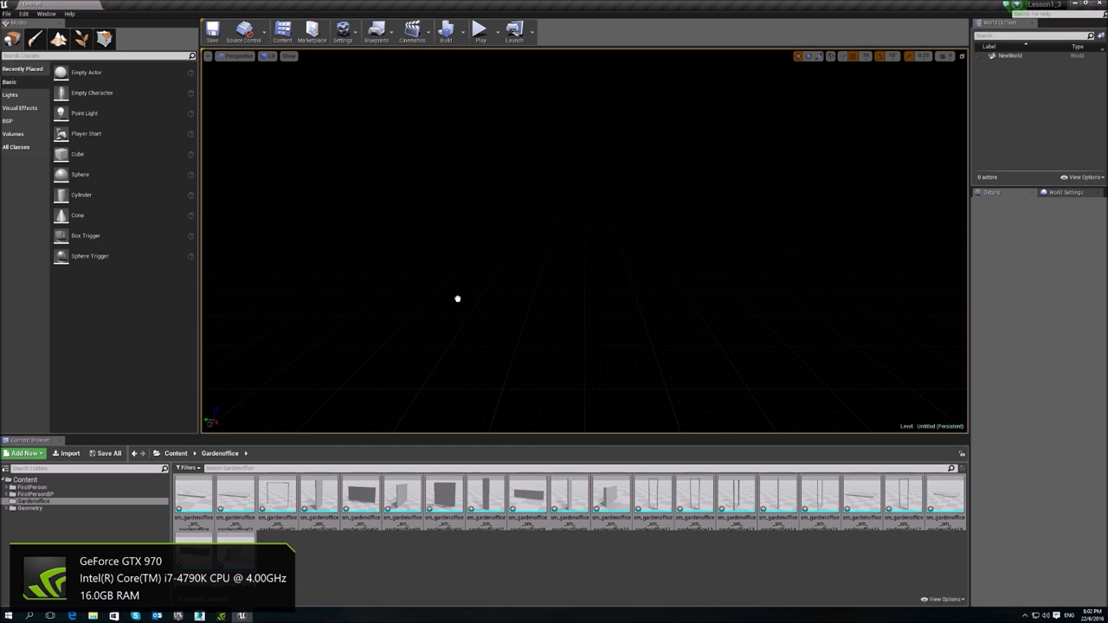
pyautogui.moveTo(457, 298); pyautogui.dragTo(457, 300)
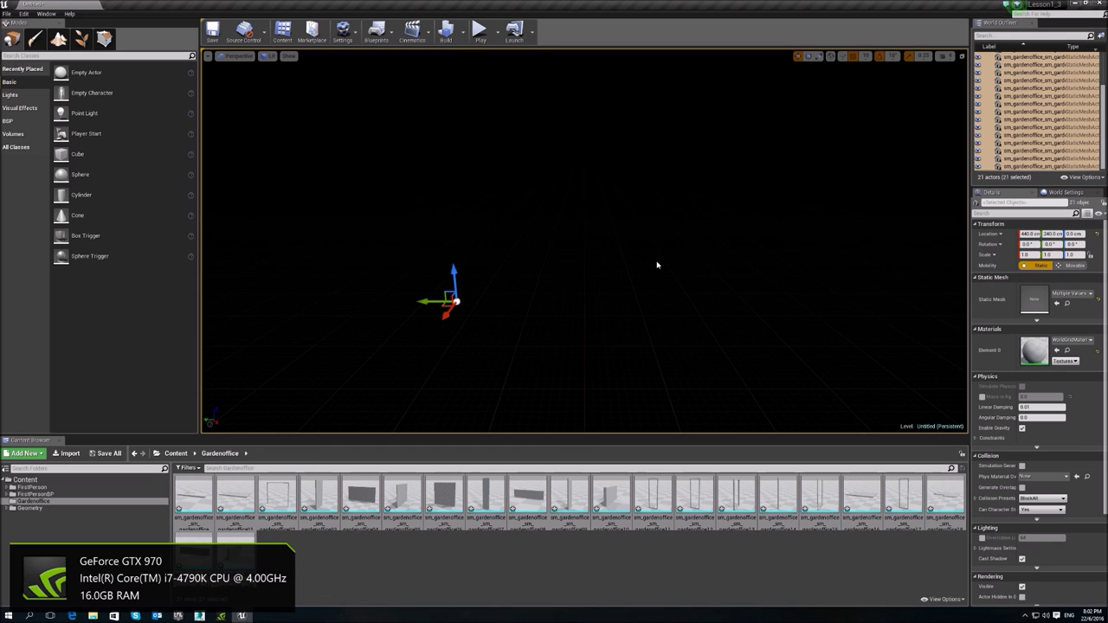
pyautogui.press('f')
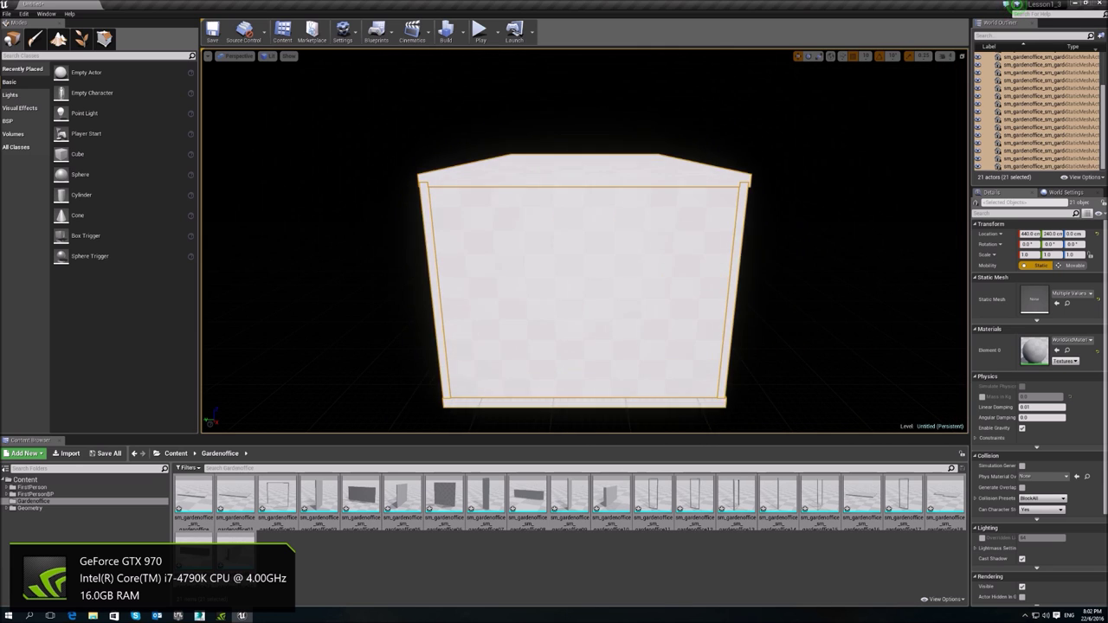
# Examine the assembled garden office from several sides to check that its parts line up.
pyautogui.press('w')
pyautogui.moveTo(584, 243); pyautogui.dragTo(944, 251, button='right')
pyautogui.press('s')
pyautogui.press('w')
pyautogui.press('s')
pyautogui.press('a')
pyautogui.press('w')
pyautogui.press('a')
pyautogui.moveTo(468, 271); pyautogui.dragTo(544, 272, button='right')
pyautogui.press('s')
pyautogui.press('w')
# Select the large solid wall, show its rotation gizmo, and examine its pivot location and the office interior.
pyautogui.click(700, 271)
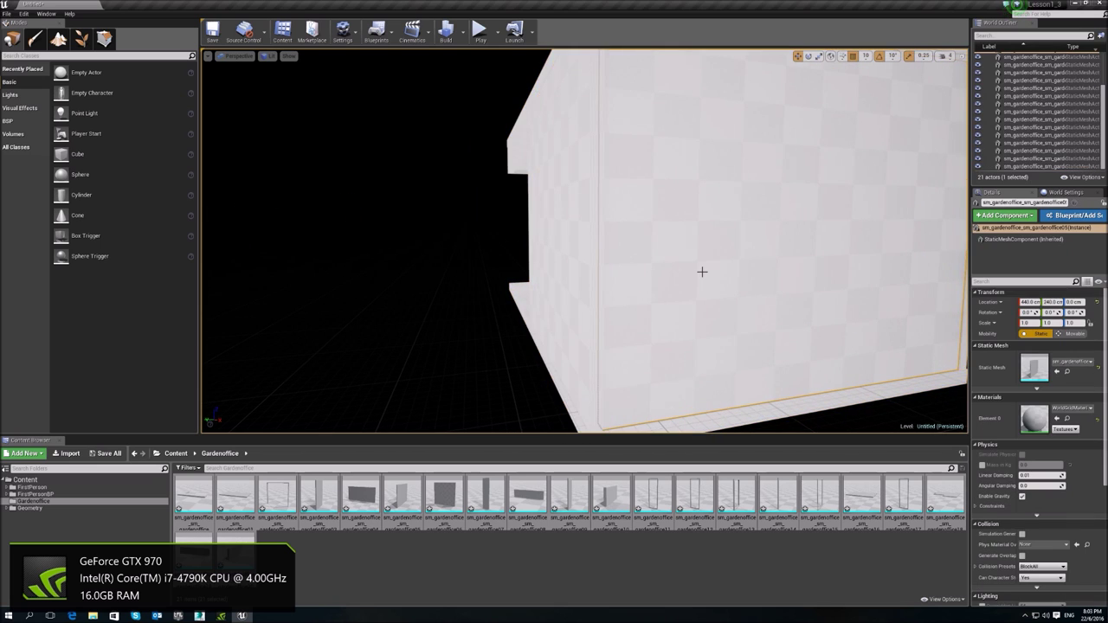
pyautogui.moveTo(699, 272)
pyautogui.mouseDown(button='right')
pyautogui.moveTo(736, 274)
pyautogui.moveTo(632, 273)
pyautogui.moveTo(709, 281)
pyautogui.mouseUp(button='right')
pyautogui.press('s')
pyautogui.press('d')
pyautogui.press('e')
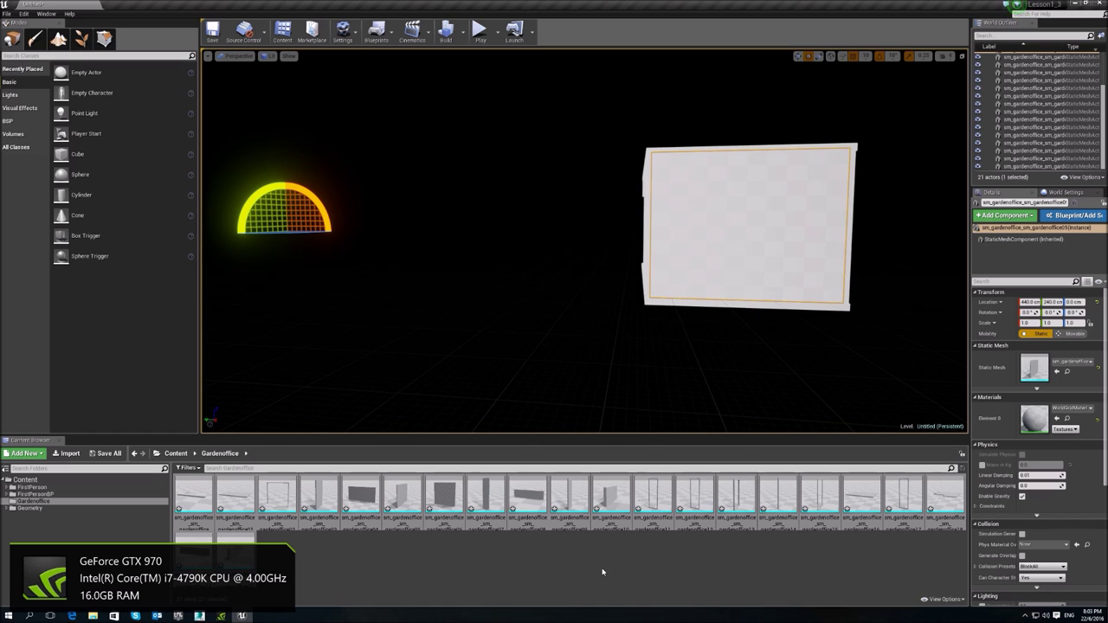
pyautogui.press('w')
pyautogui.moveTo(668, 424)
pyautogui.mouseDown(button='right')
pyautogui.moveTo(701, 390)
pyautogui.moveTo(727, 390)
pyautogui.moveTo(727, 416)
pyautogui.moveTo(658, 389)
pyautogui.moveTo(671, 389)
pyautogui.moveTo(650, 467)
pyautogui.moveTo(658, 420)
pyautogui.moveTo(649, 424)
pyautogui.mouseUp(button='right')
pyautogui.press('d')
pyautogui.moveTo(511, 251); pyautogui.dragTo(487, 206, button='right')
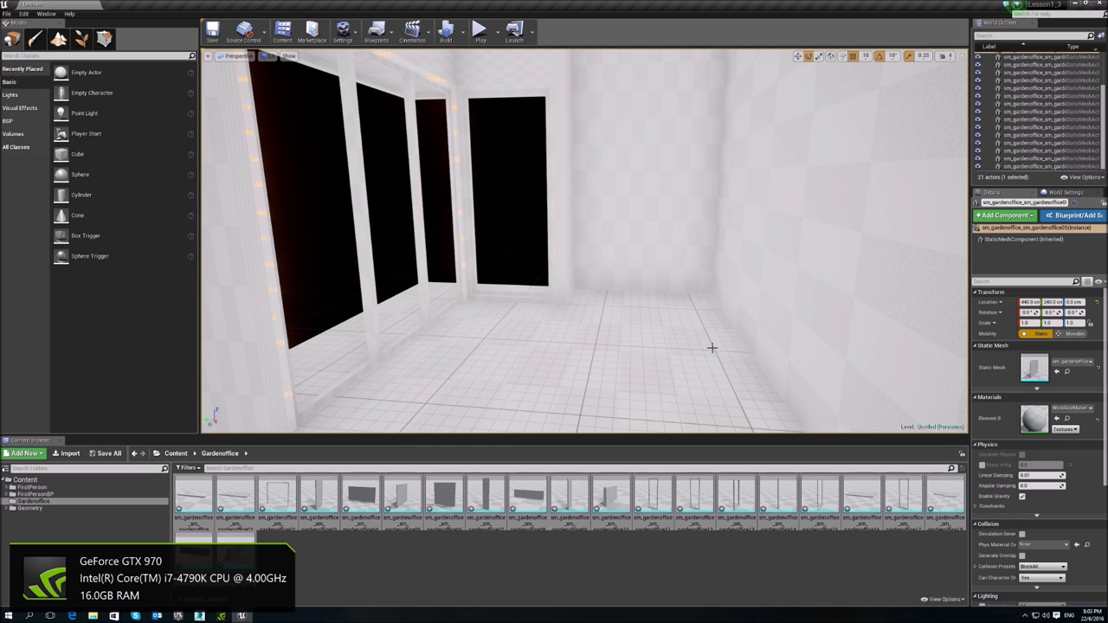
pyautogui.press('f')
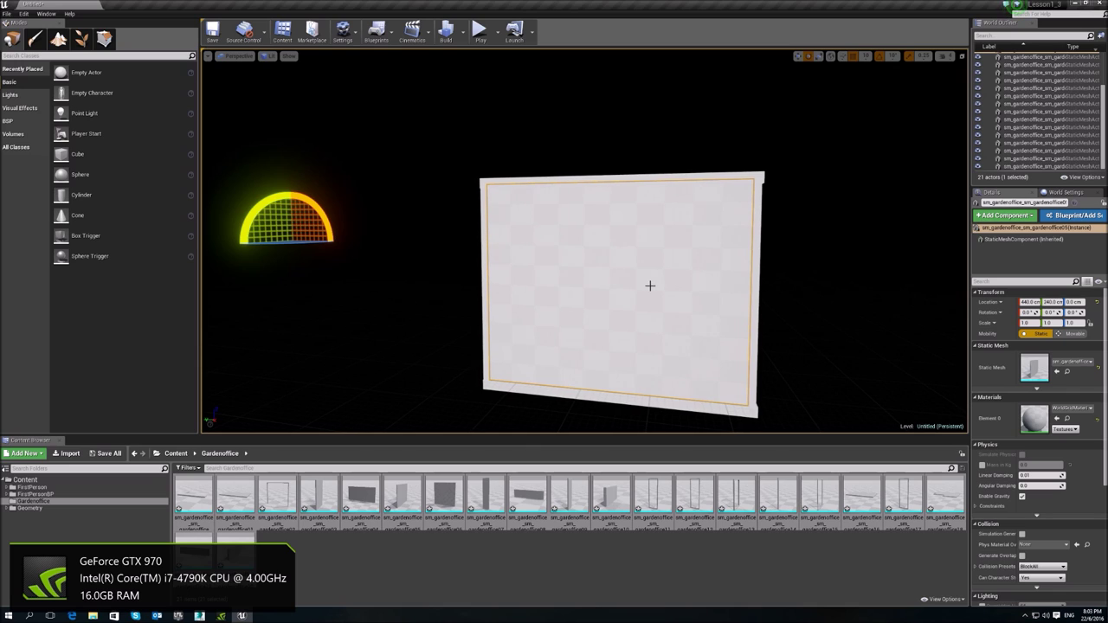
# Try rotating the selected wall horizontally about its distant pivot, and undo the rotation.
pyautogui.moveTo(303, 247); pyautogui.dragTo(303, 247)
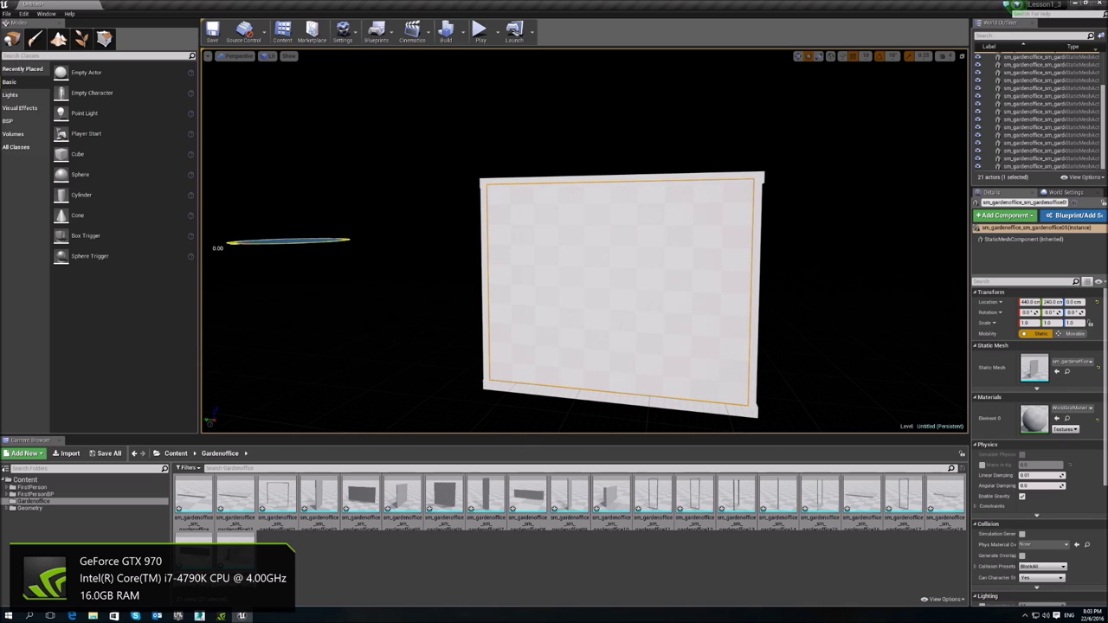
pyautogui.moveTo(229, 243); pyautogui.dragTo(277, 270)
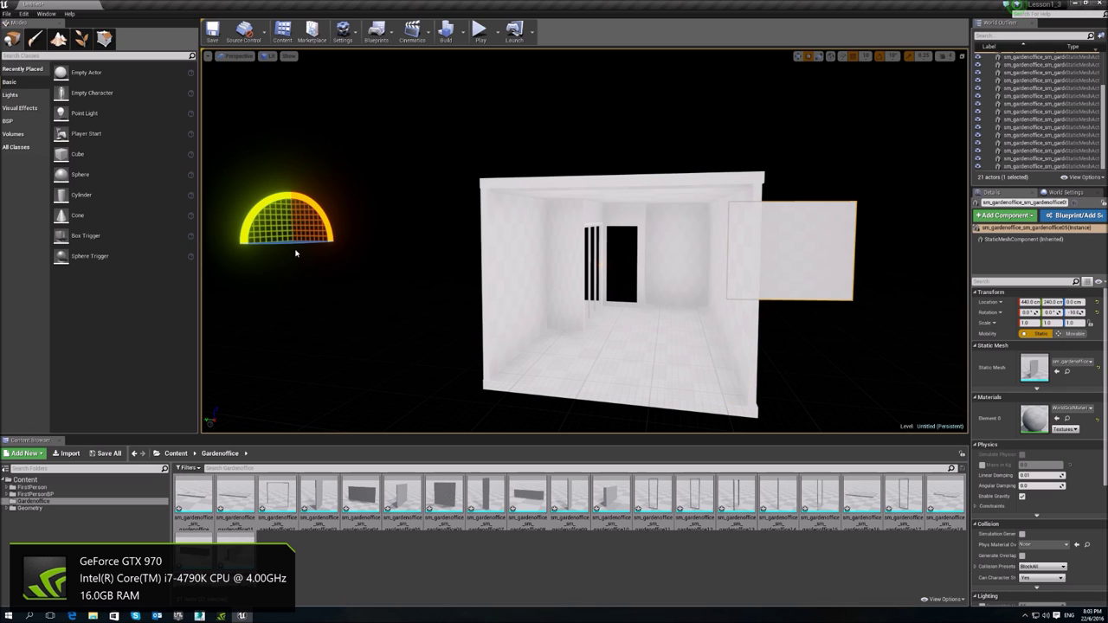
pyautogui.hotkey('ctrl', 'z')
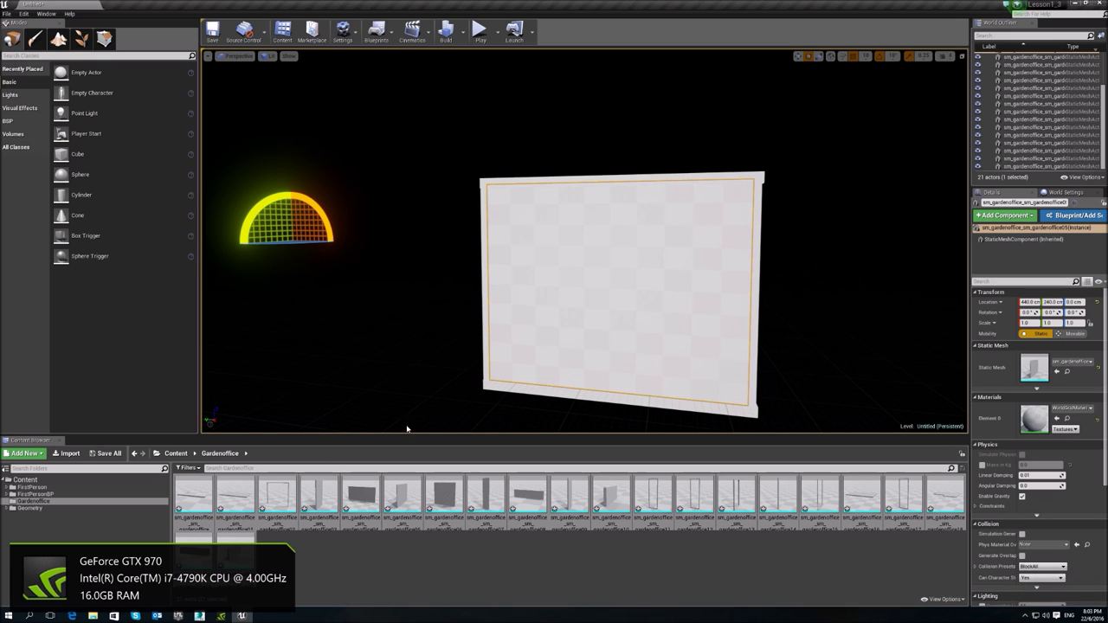
pyautogui.rightClick(654, 270)
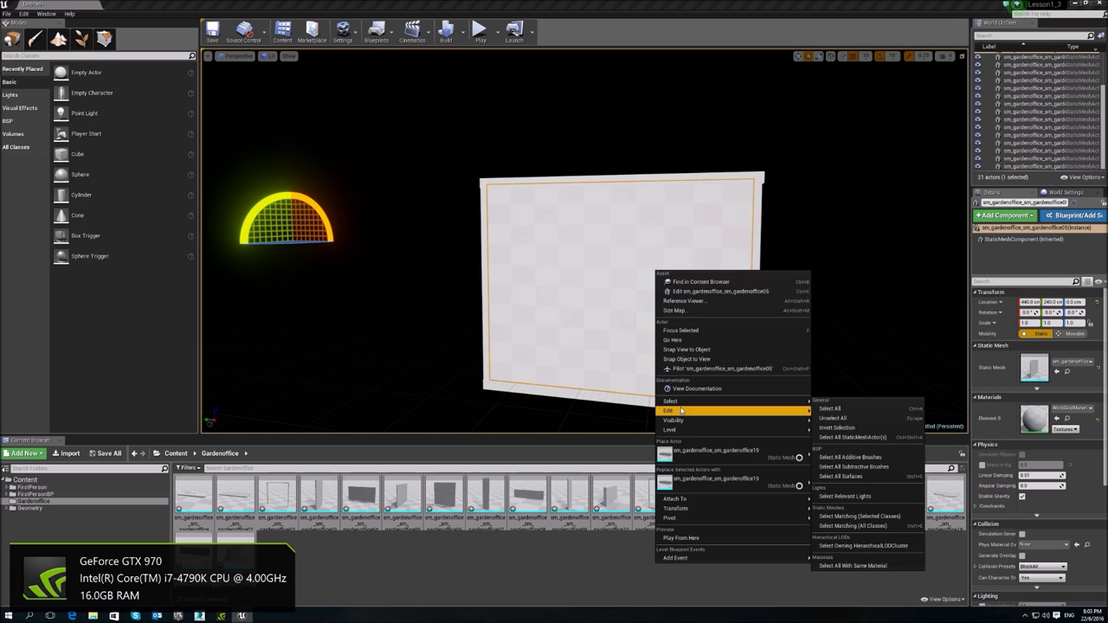
pyautogui.click(558, 387)
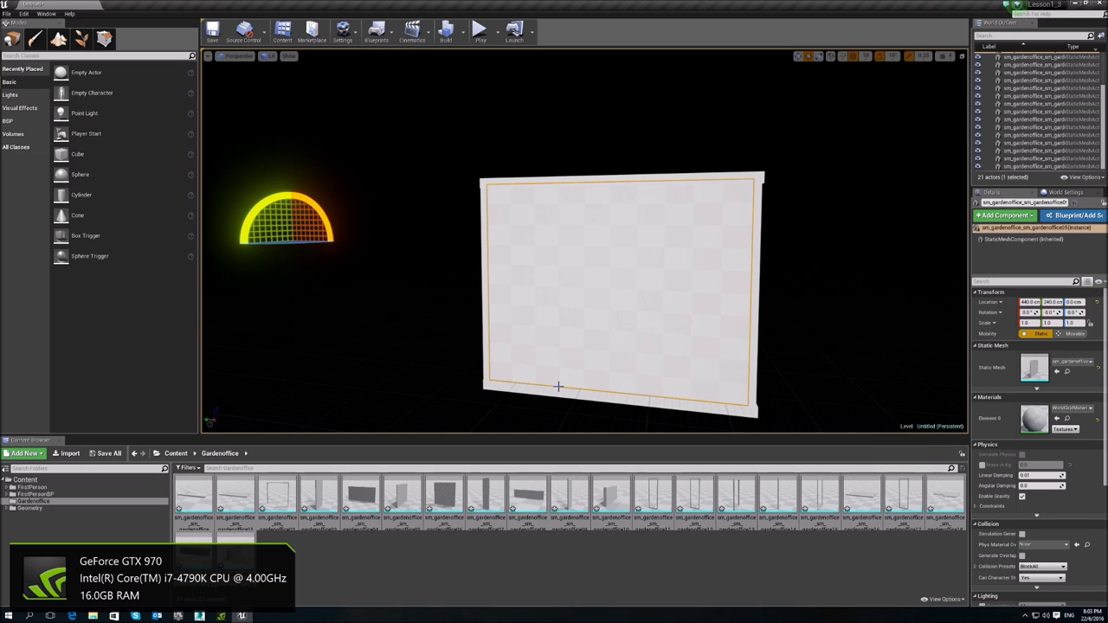
# Delete all the placed garden office meshes from the level.
pyautogui.click(325, 562)
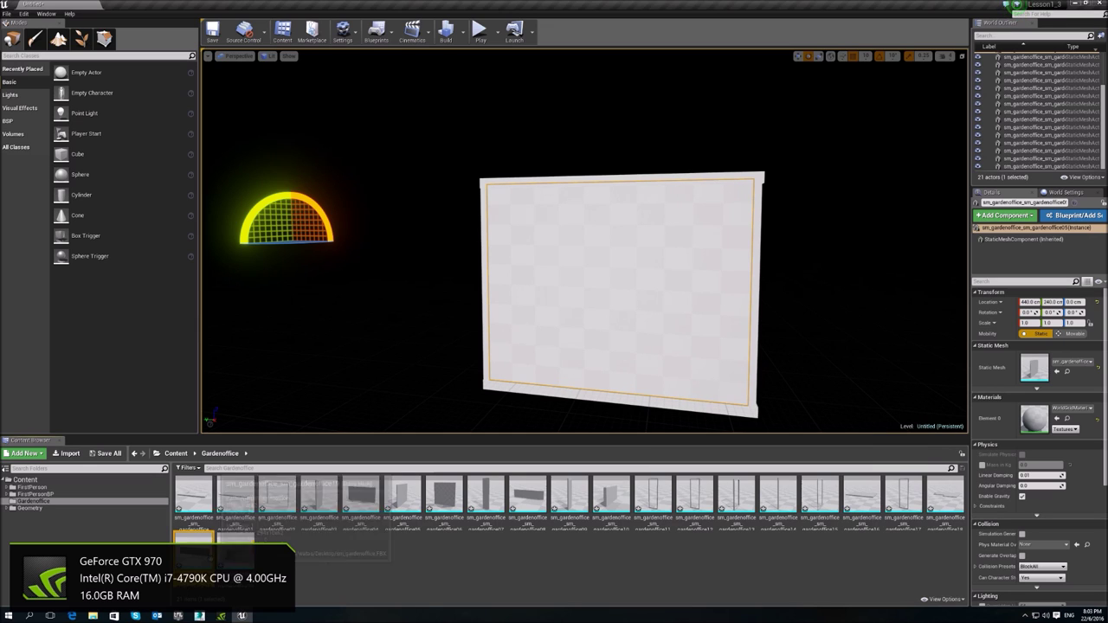
pyautogui.click(246, 541)
pyautogui.keyDown('shift'); pyautogui.click(192, 503); pyautogui.keyUp('shift')
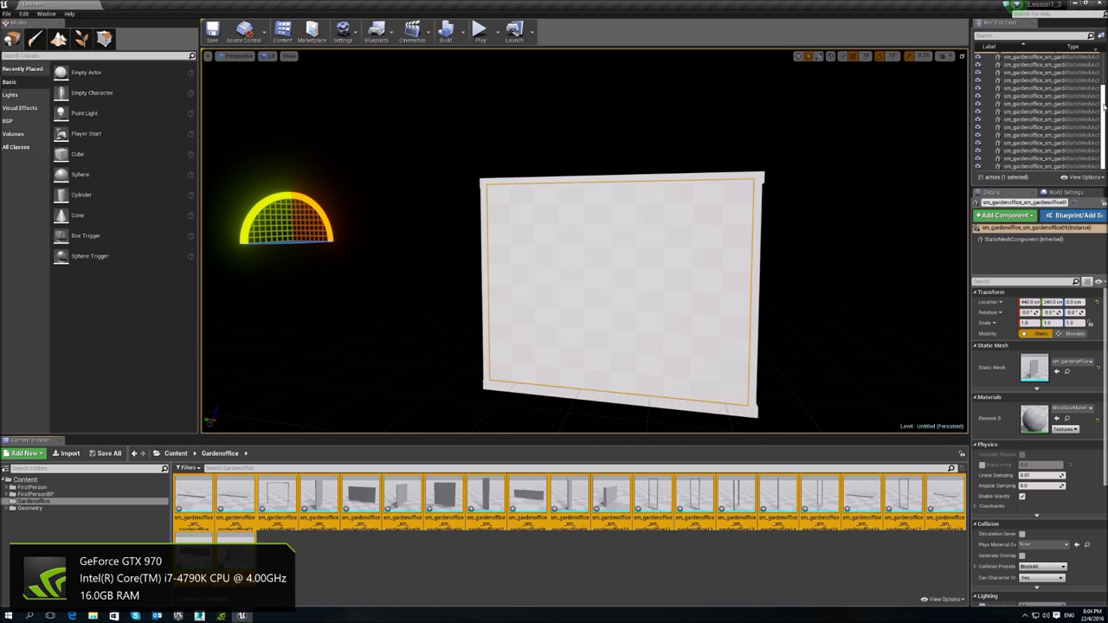
pyautogui.moveTo(1103, 104); pyautogui.dragTo(1103, 73)
pyautogui.click(1055, 65)
pyautogui.scroll(-3, 1049, 90)
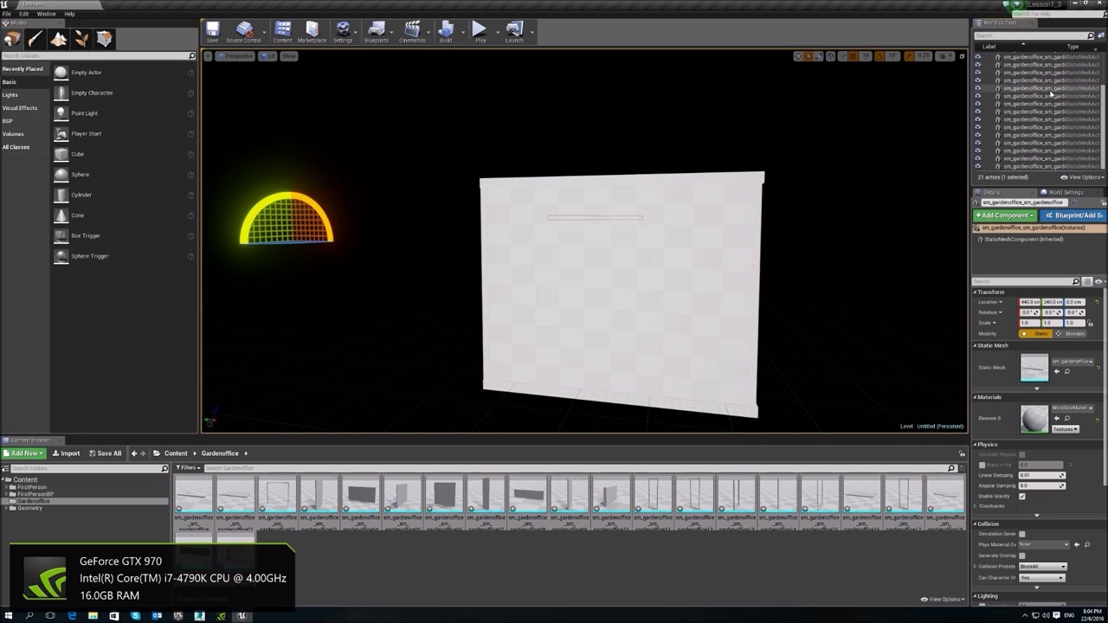
pyautogui.keyDown('shift'); pyautogui.click(1042, 167); pyautogui.keyUp('shift')
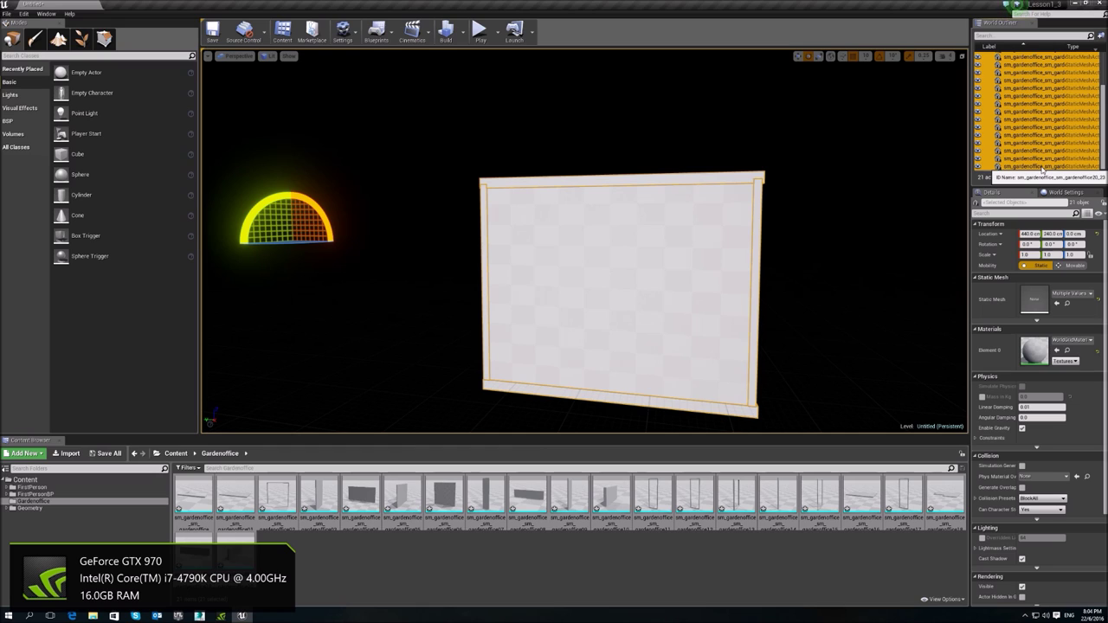
pyautogui.press('Delete')
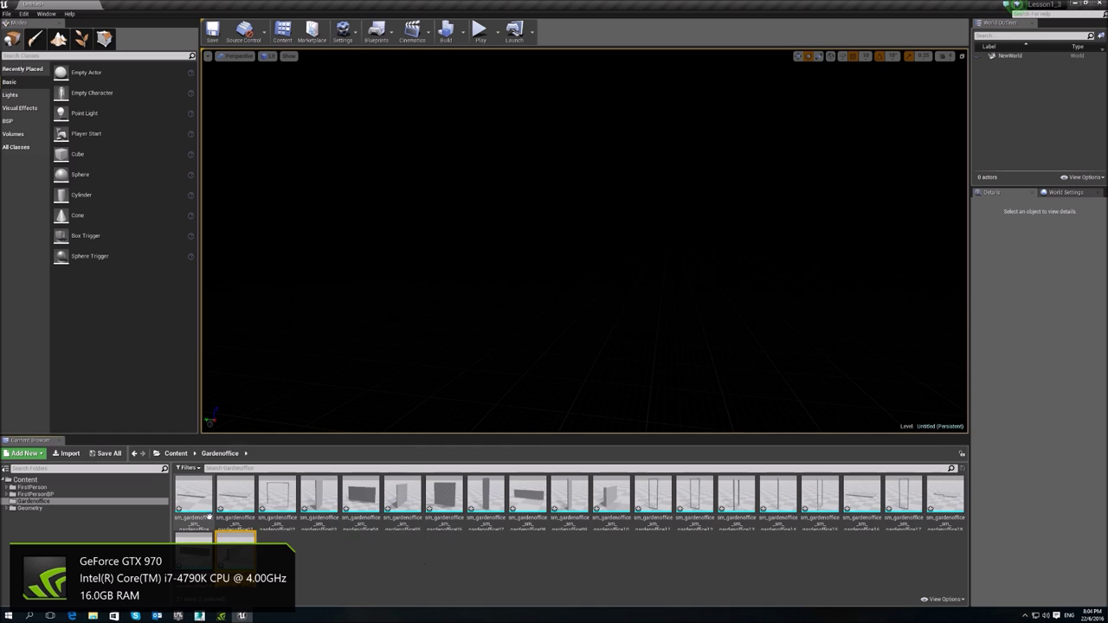
# Delete all mesh assets from the Gardenoffice folder.
pyautogui.hotkey('ctrl', 'a')
pyautogui.press('Delete')
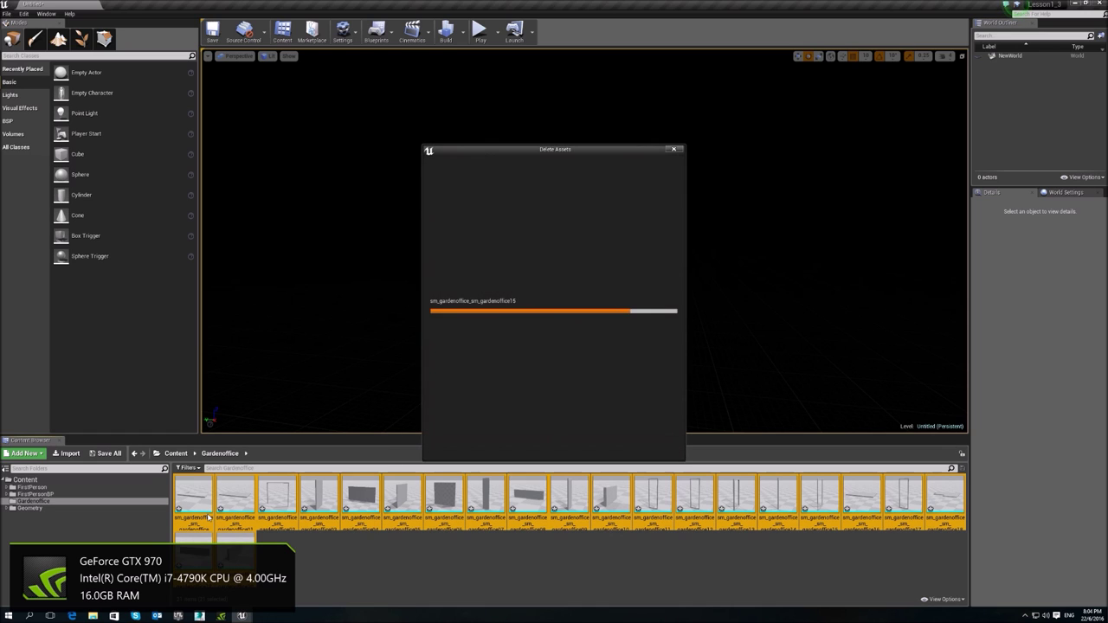
pyautogui.click(490, 445)
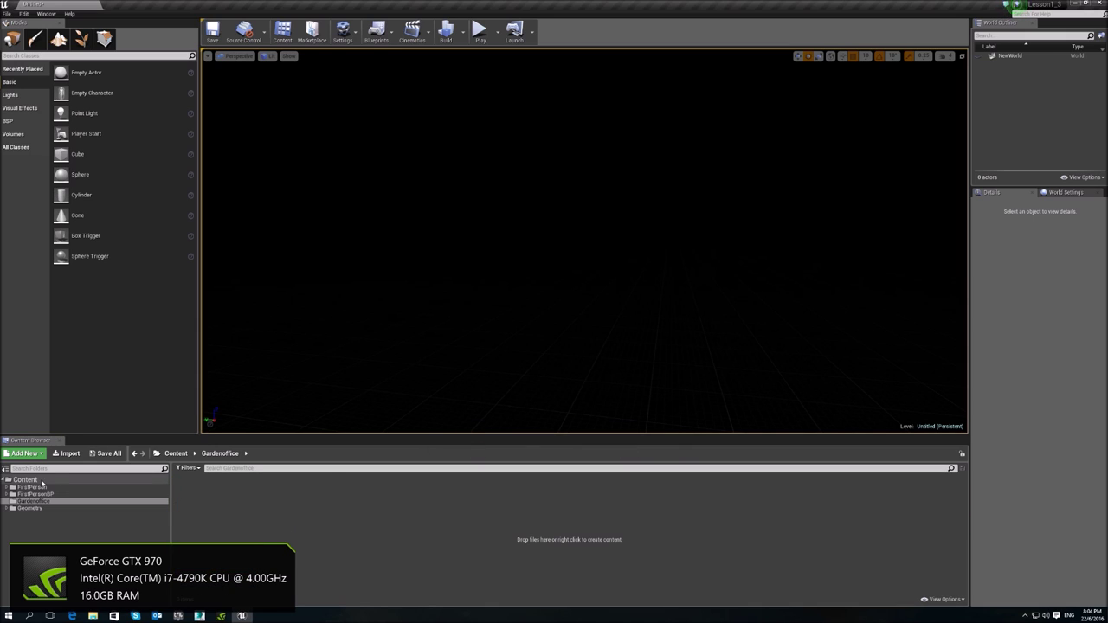
# Create a new folder named Export directly under Content.
pyautogui.rightClick(41, 481)
pyautogui.click(19, 483)
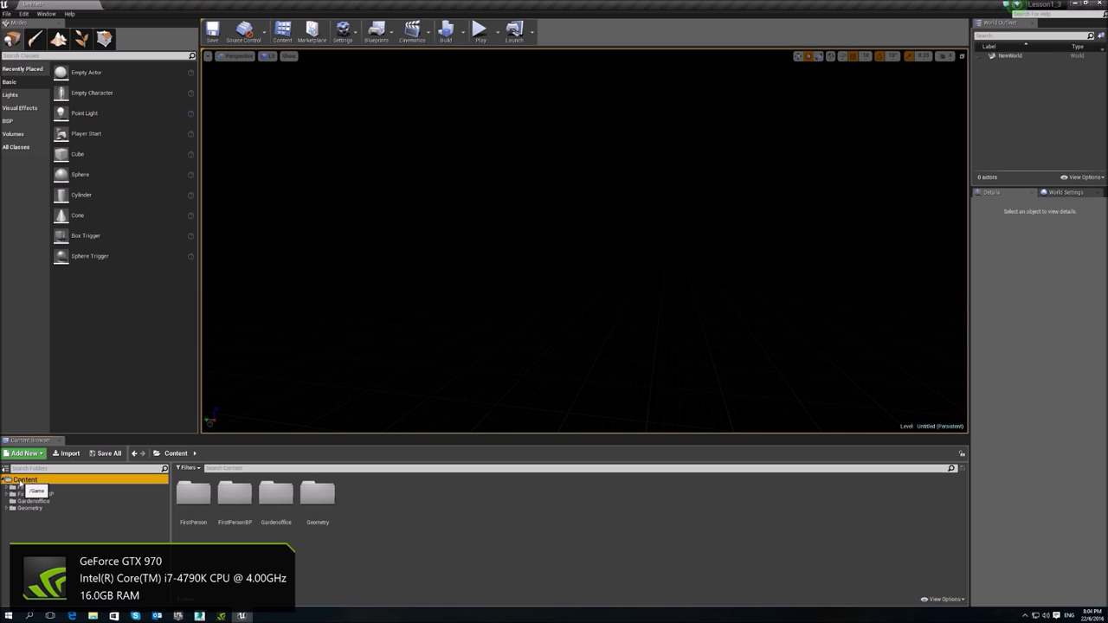
pyautogui.rightClick(19, 484)
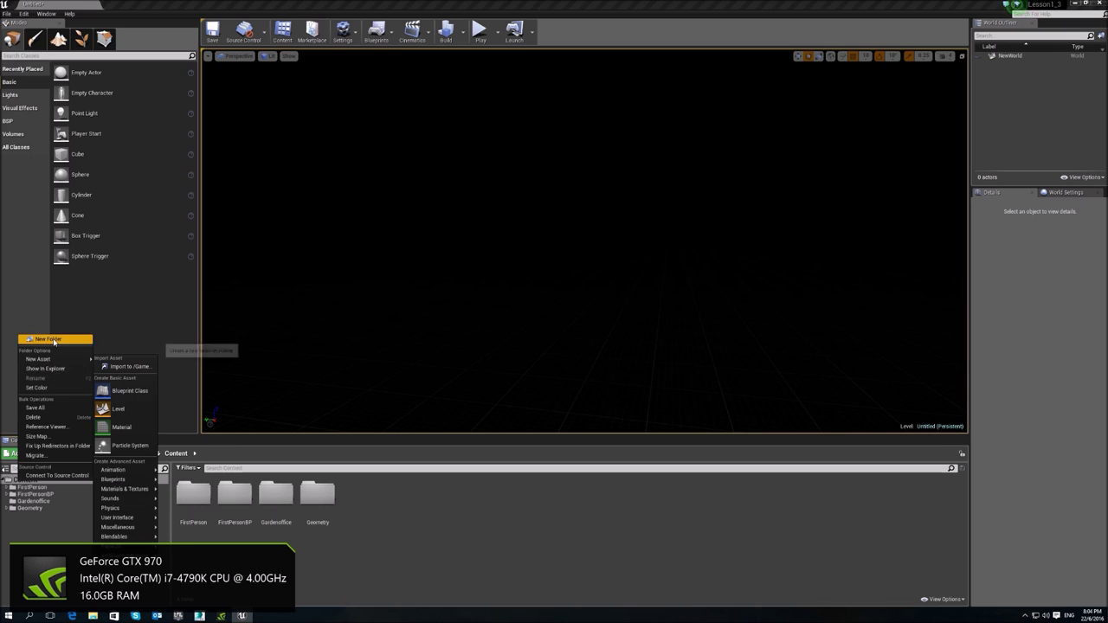
pyautogui.click(54, 341)
pyautogui.write('Export')
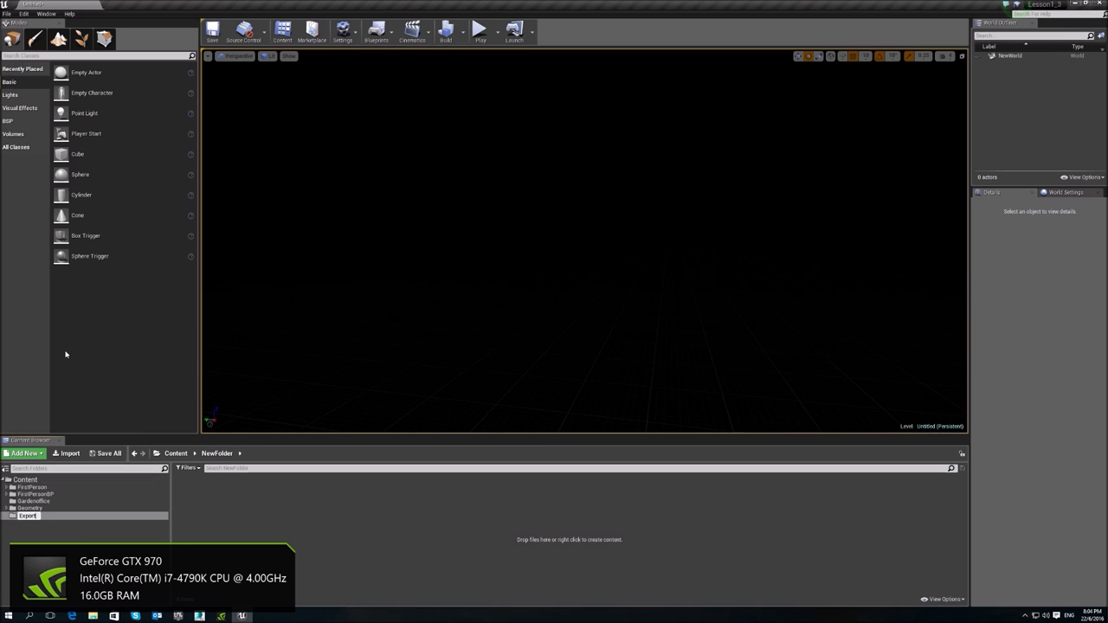
pyautogui.press('Return')
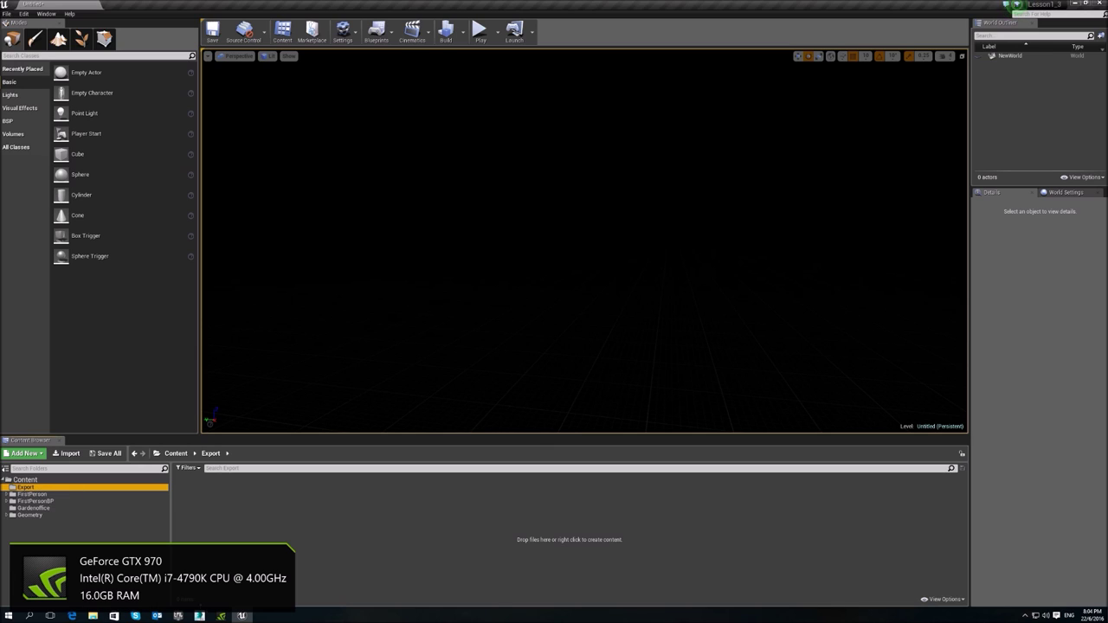
# Switch to 3ds Max and export the selected garden office objects to FBX files with the UE4 FBX Exporter, accepting the FBX settings.
pyautogui.click(203, 615)
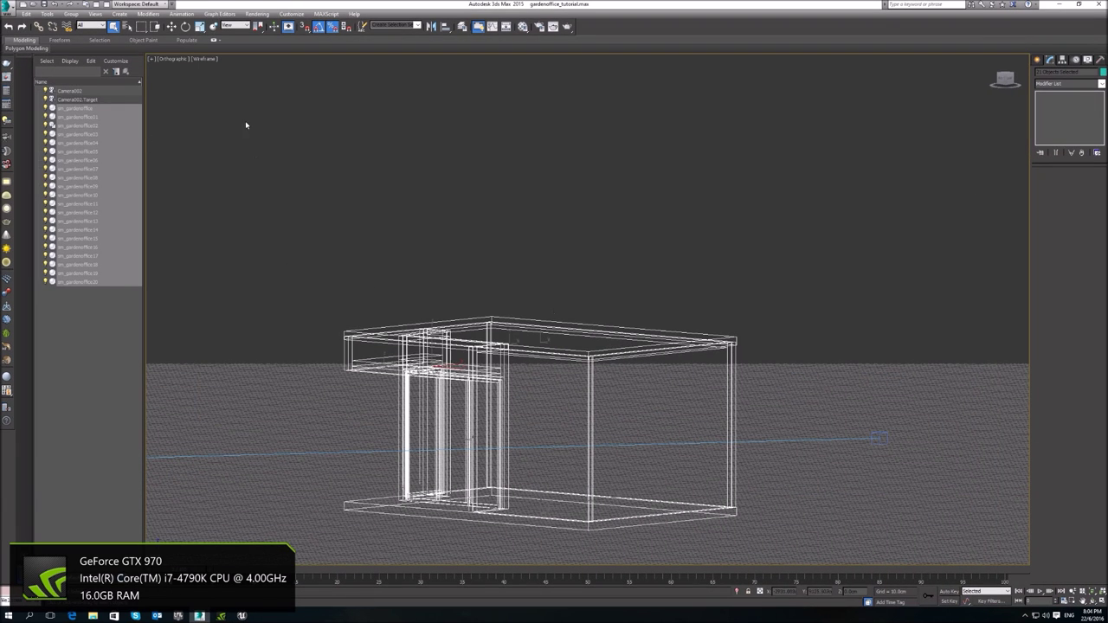
pyautogui.click(97, 4)
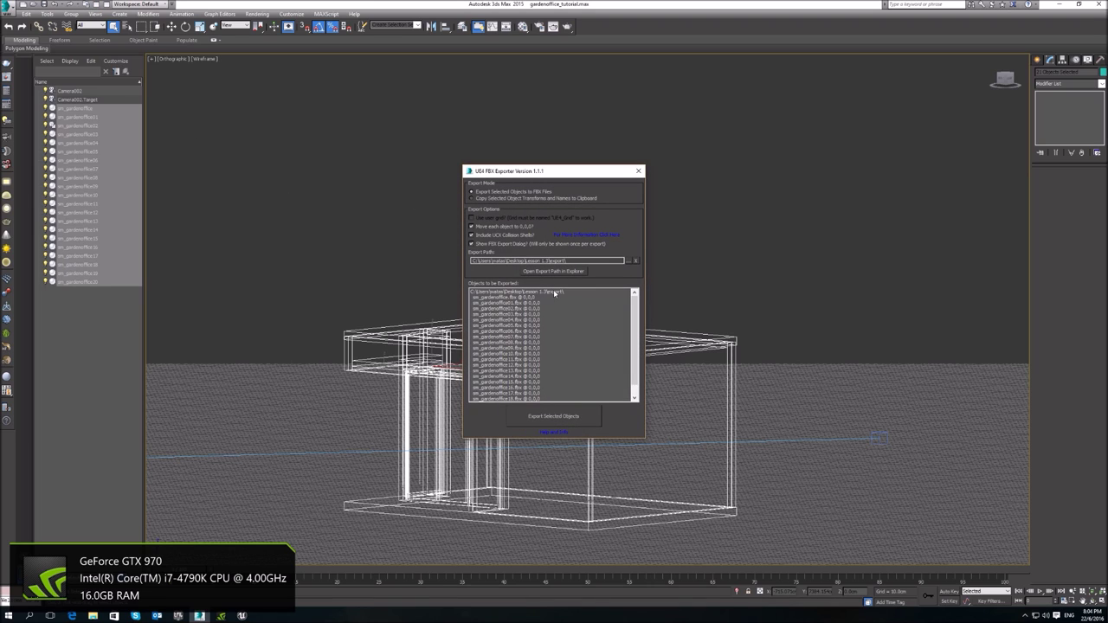
pyautogui.click(552, 416)
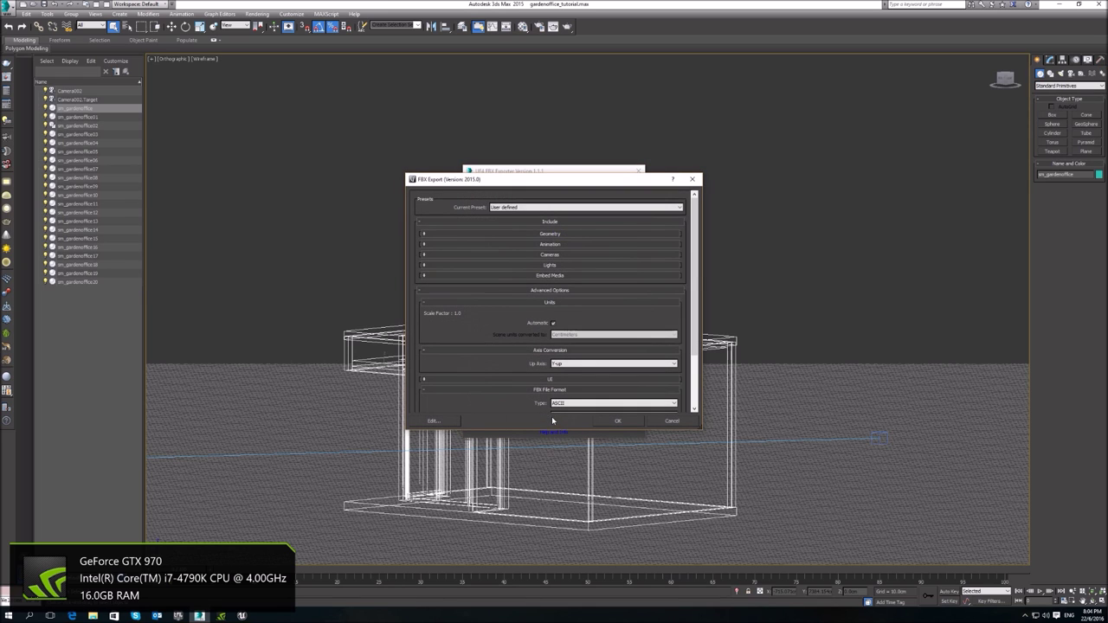
pyautogui.click(624, 421)
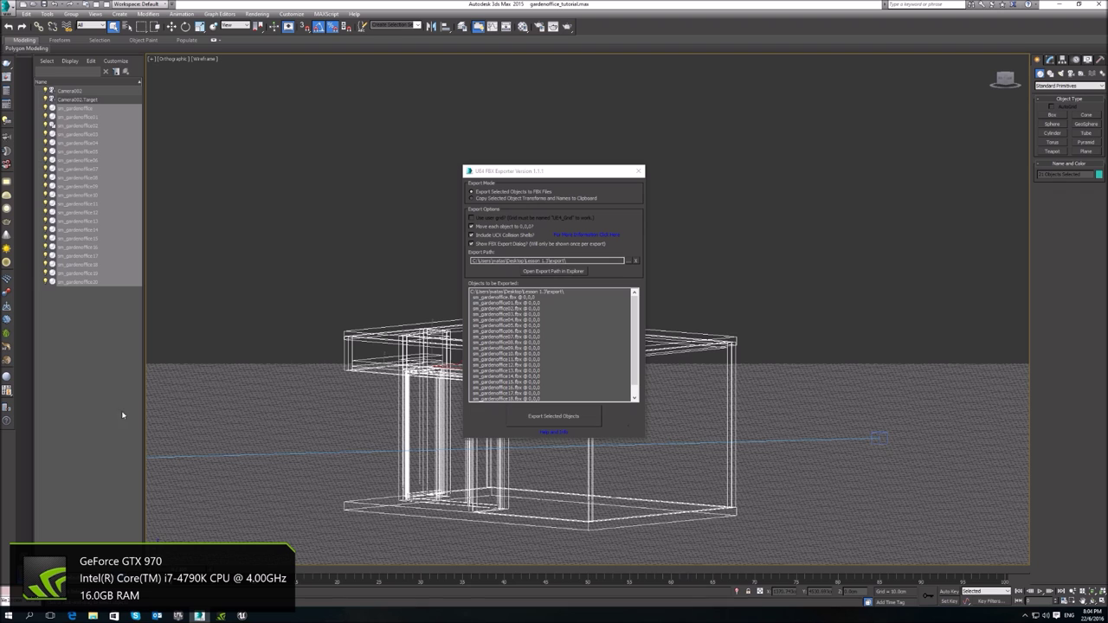
# Switch back to Unreal Editor and choose all sm_gardenoffice FBX files in Desktop > Lesson 1.3 > export for import into the Export folder.
pyautogui.click(246, 616)
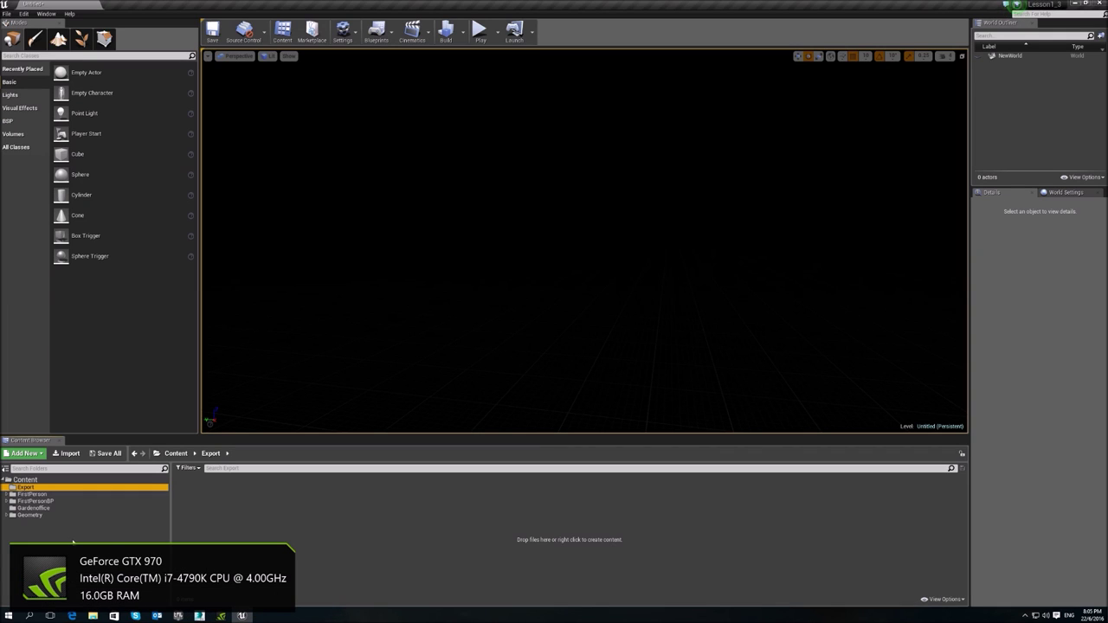
pyautogui.click(57, 453)
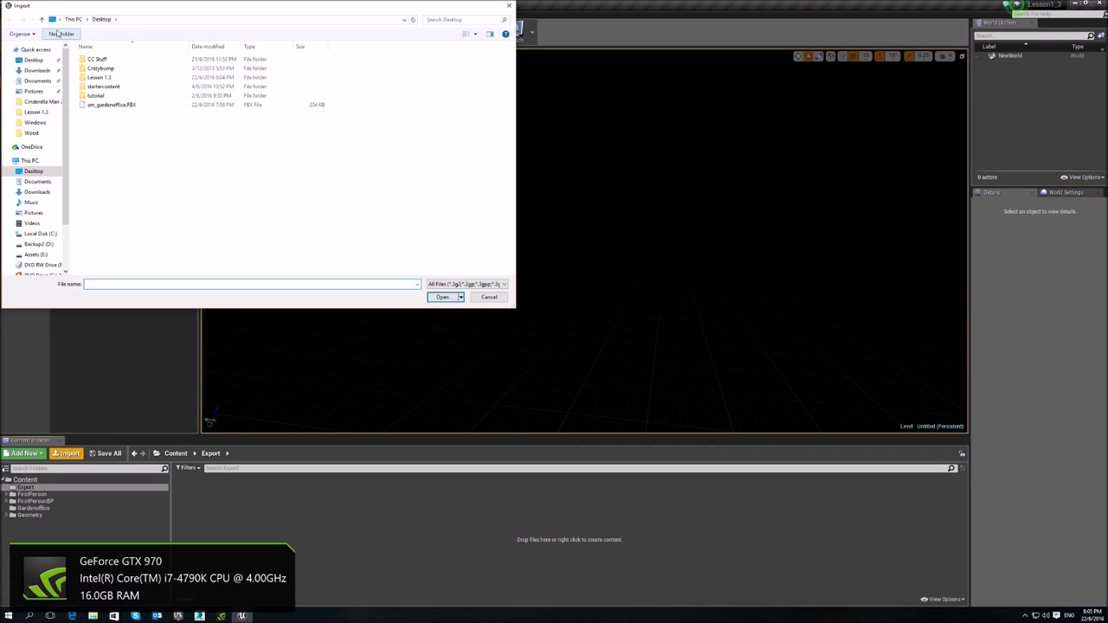
pyautogui.doubleClick(100, 78)
pyautogui.doubleClick(94, 59)
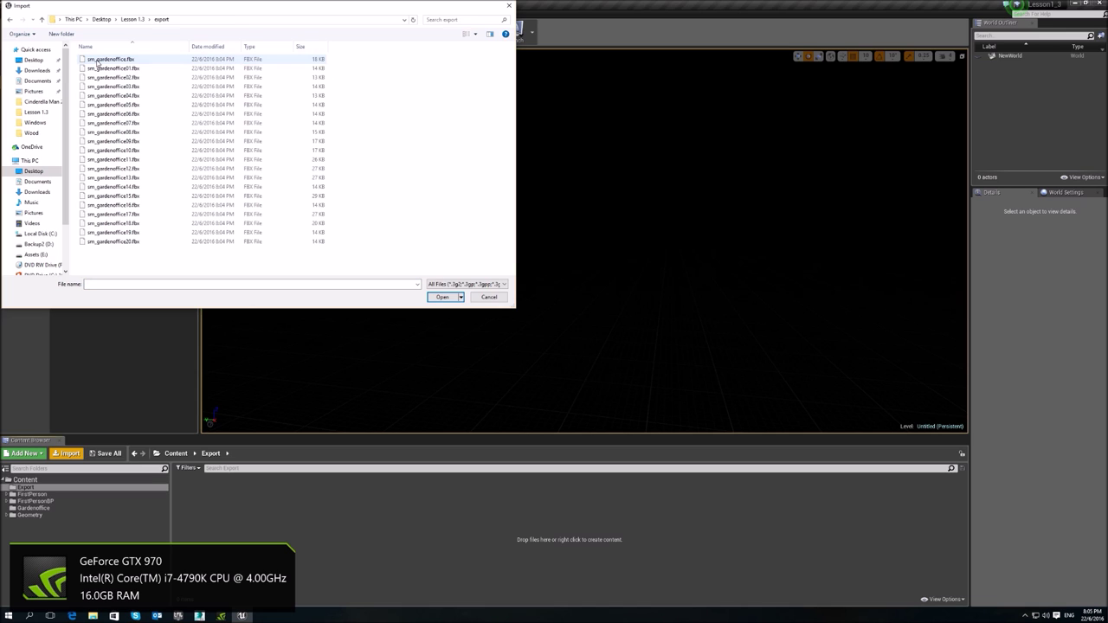
pyautogui.click(110, 59)
pyautogui.keyDown('shift'); pyautogui.click(141, 240); pyautogui.keyUp('shift')
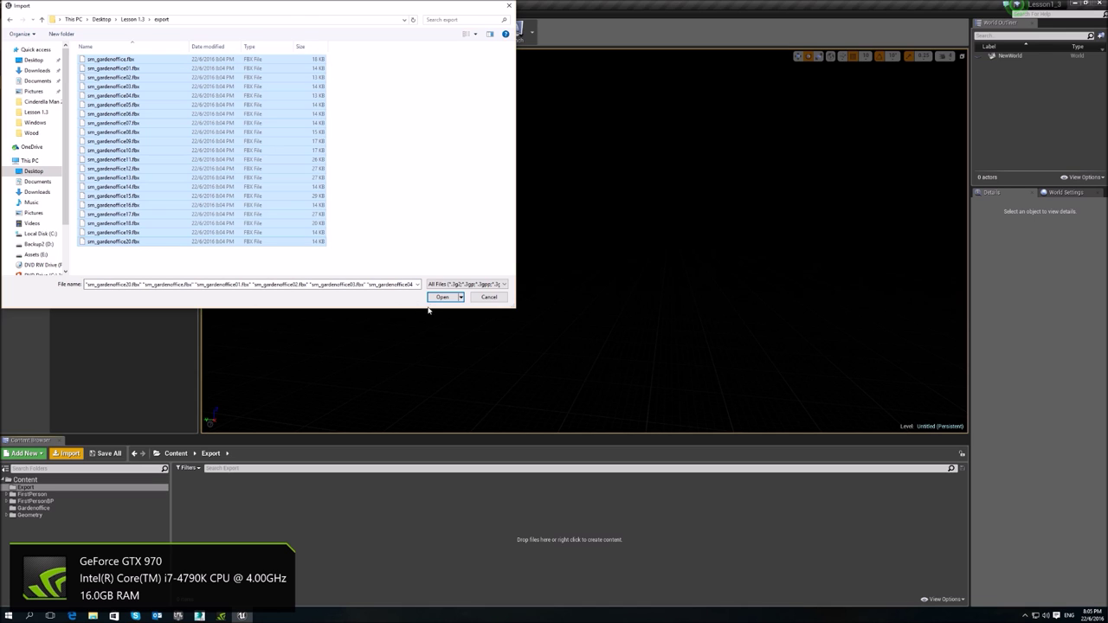
pyautogui.click(435, 298)
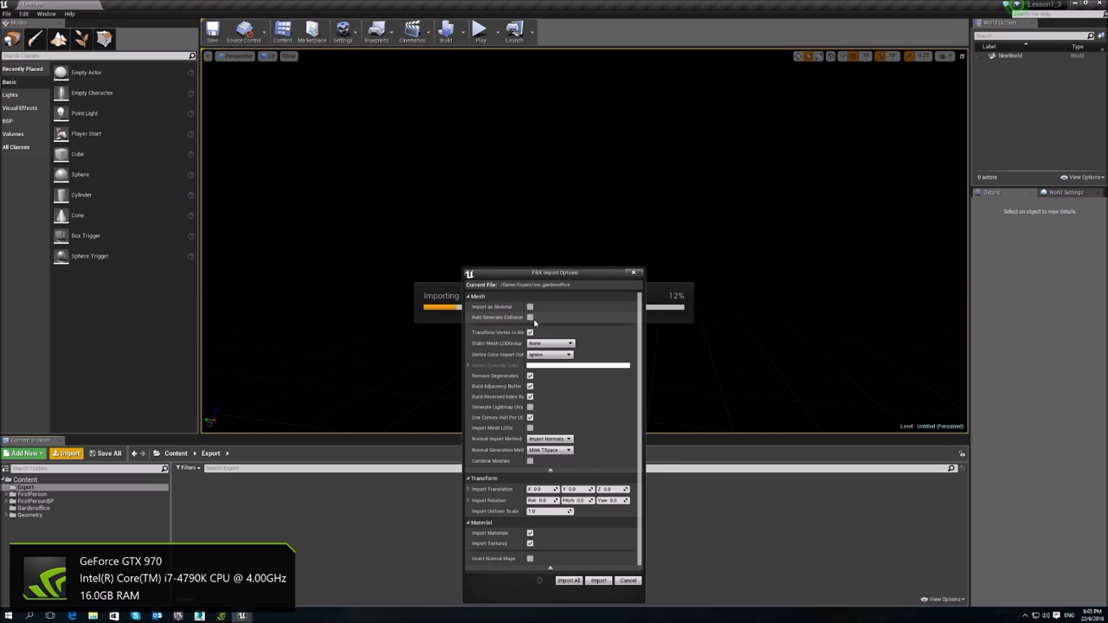
# Import all files with Auto Generate Collision off and Combine Meshes on, and close the message log.
pyautogui.click(530, 317)
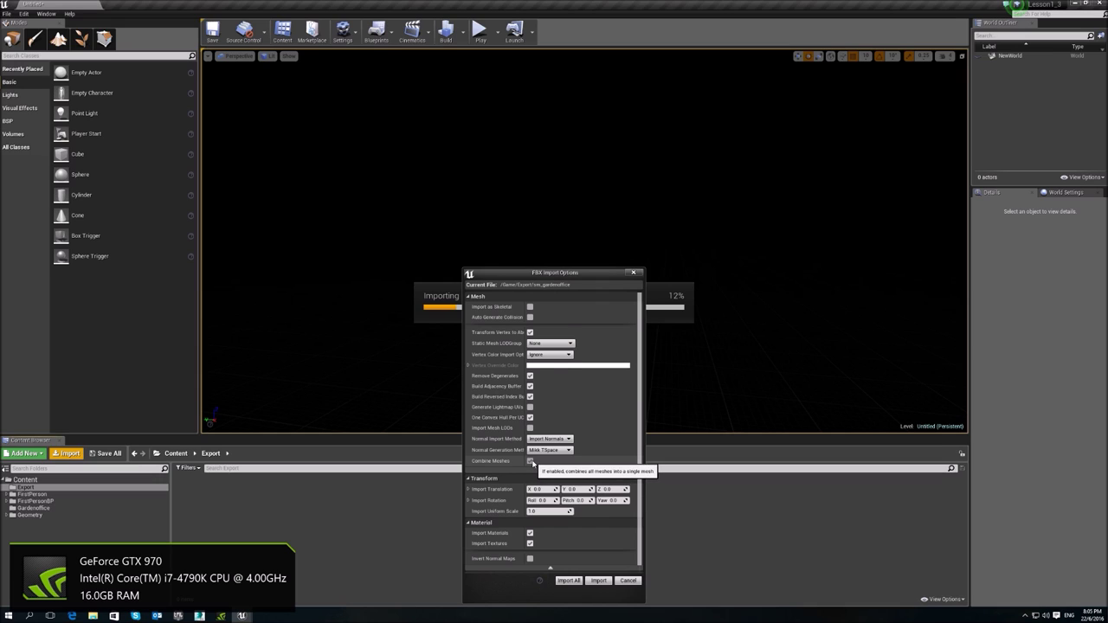
pyautogui.click(530, 462)
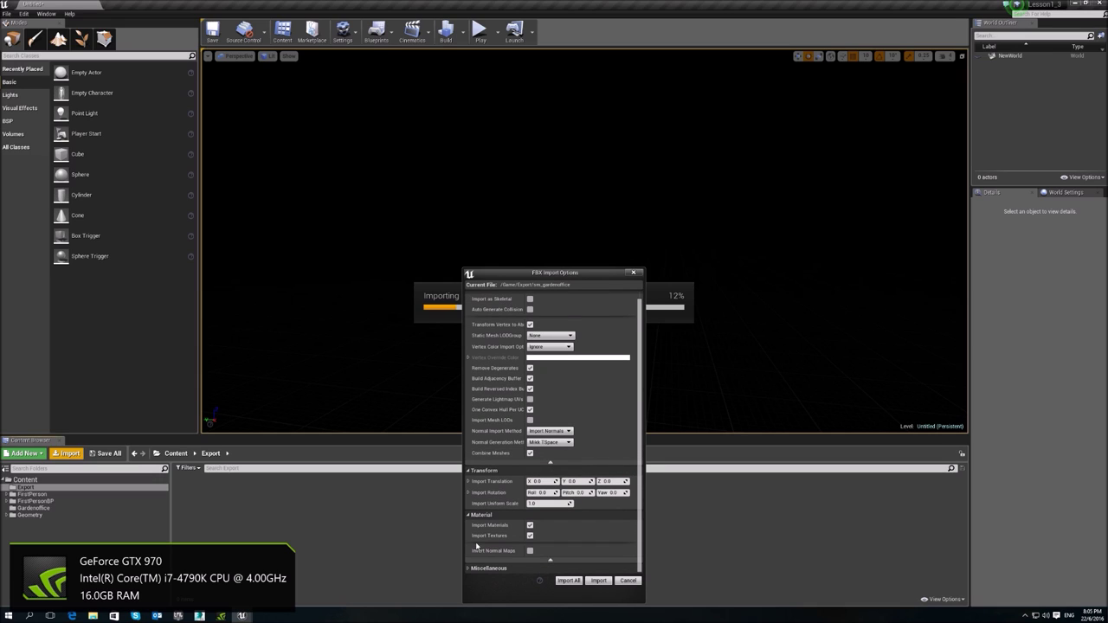
pyautogui.click(469, 568)
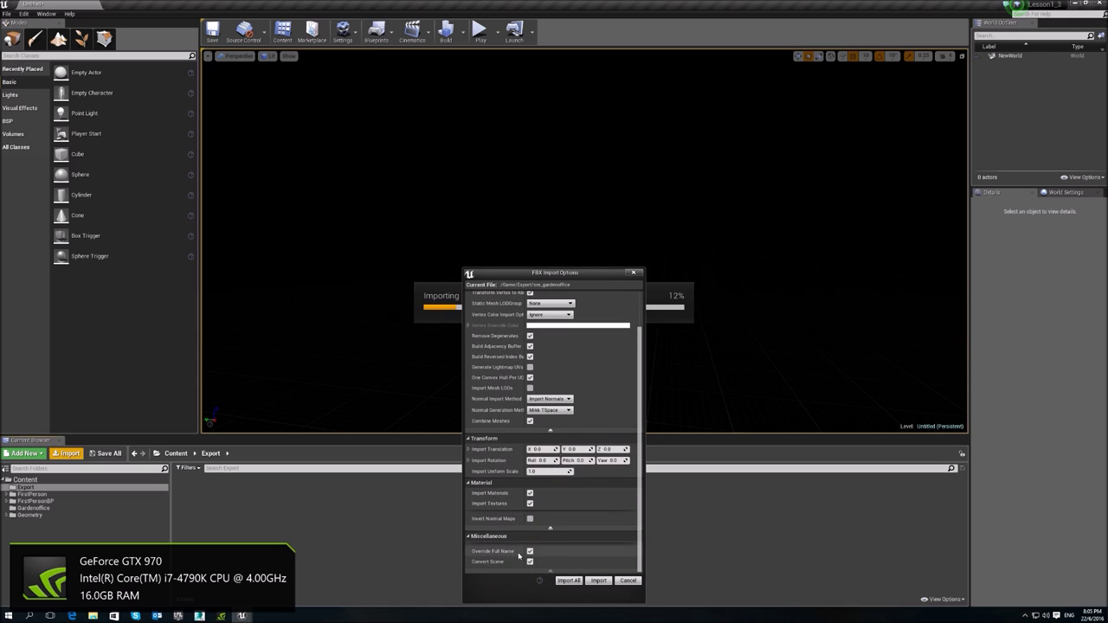
pyautogui.click(567, 580)
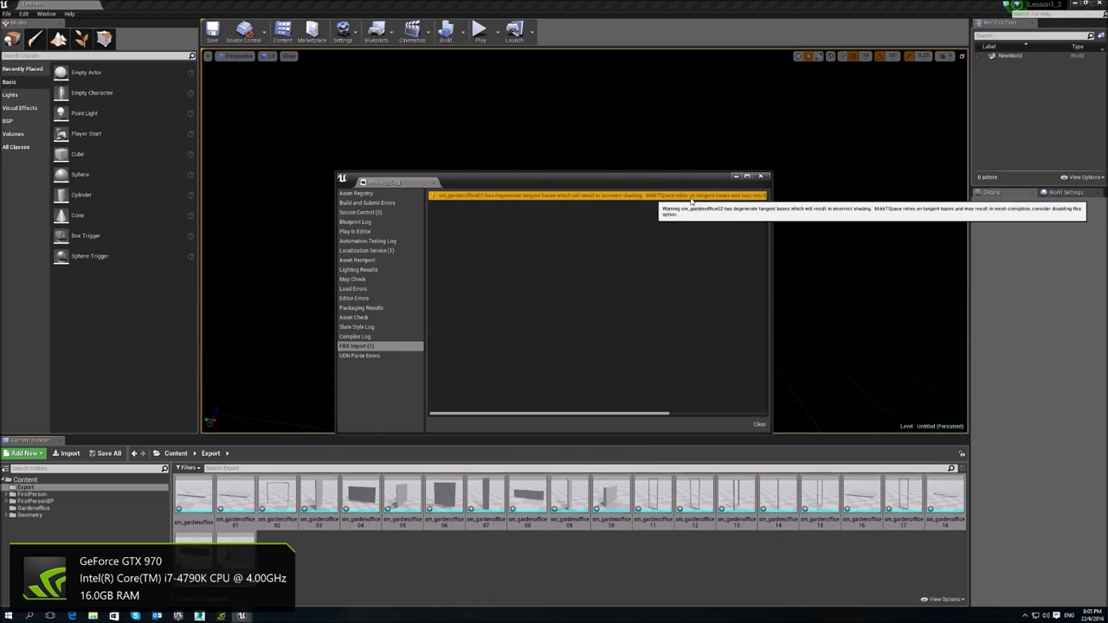
pyautogui.click(761, 176)
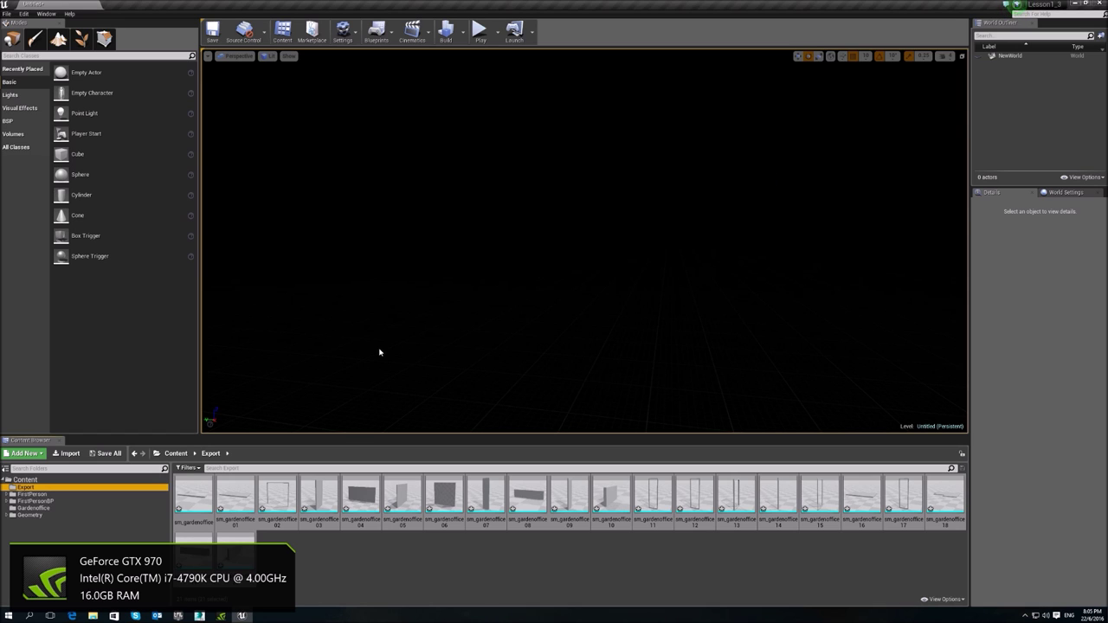
# Try placing all meshes from the Export folder together in the level, and delete them from it.
pyautogui.moveTo(192, 494); pyautogui.dragTo(543, 335)
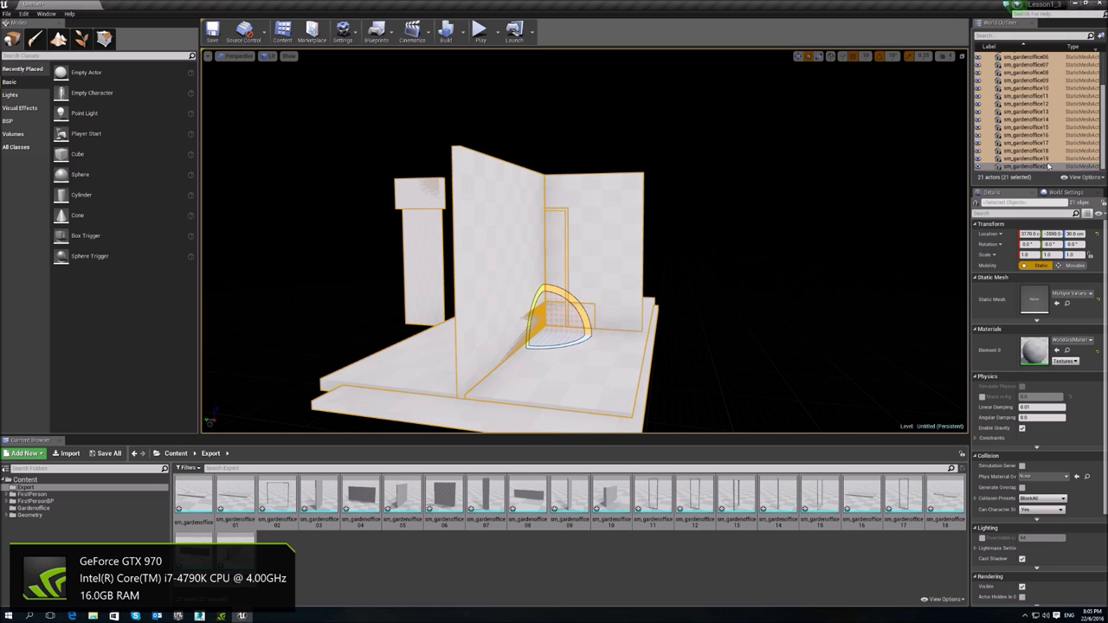
pyautogui.moveTo(1102, 145); pyautogui.dragTo(1103, 104)
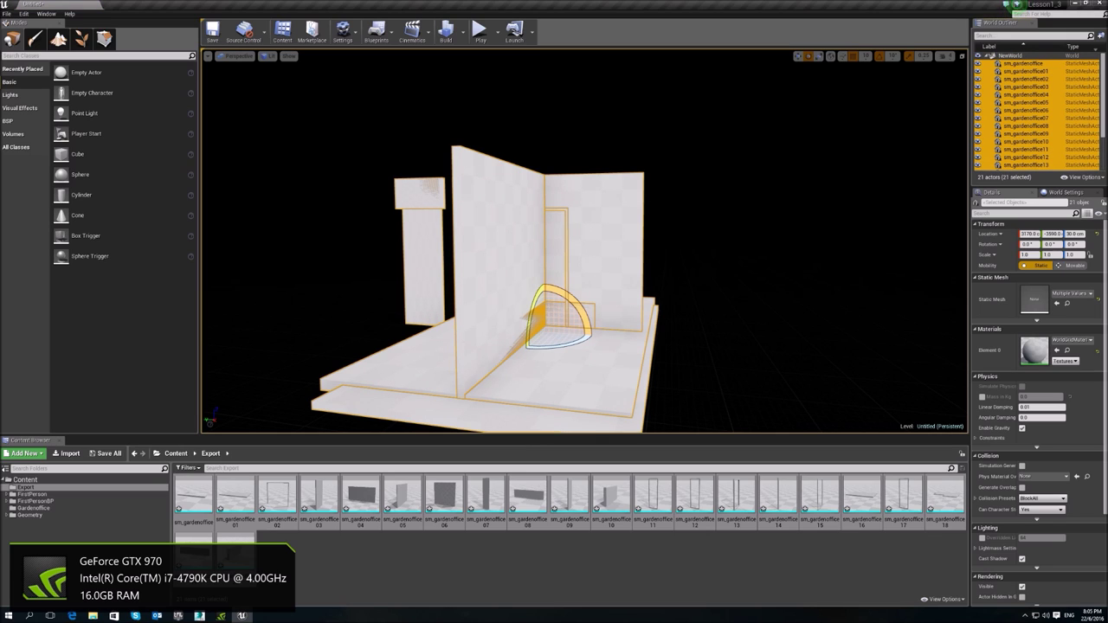
pyautogui.press('Delete')
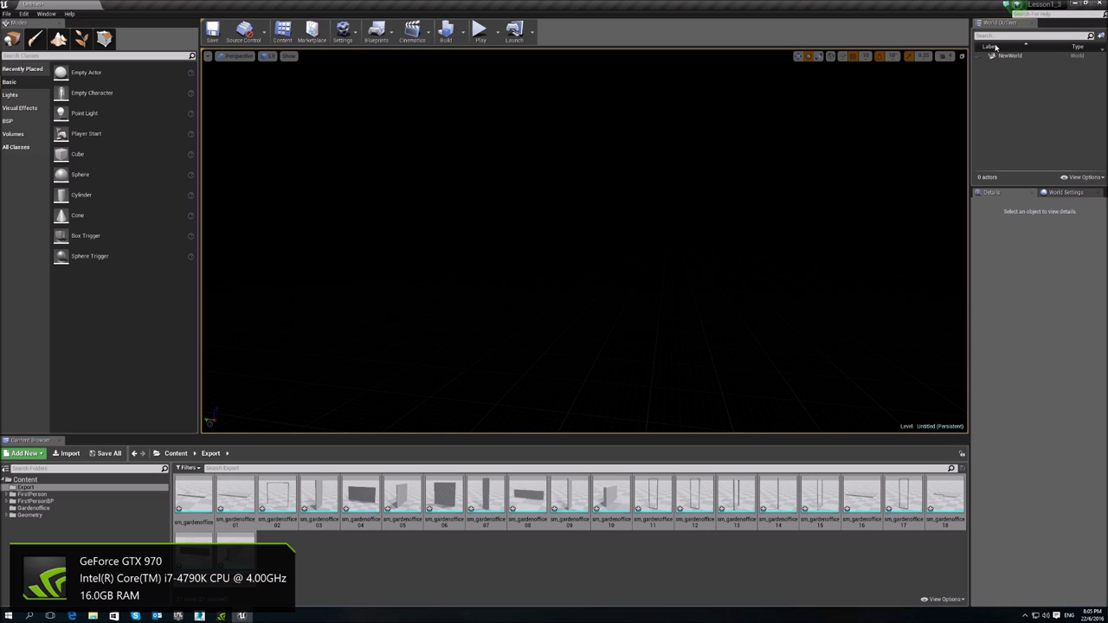
# Copy the selected objects' transforms and names with the UE4 FBX Exporter in 3ds Max, and paste them into the Unreal level.
pyautogui.hotkey('alt', 'Tab')
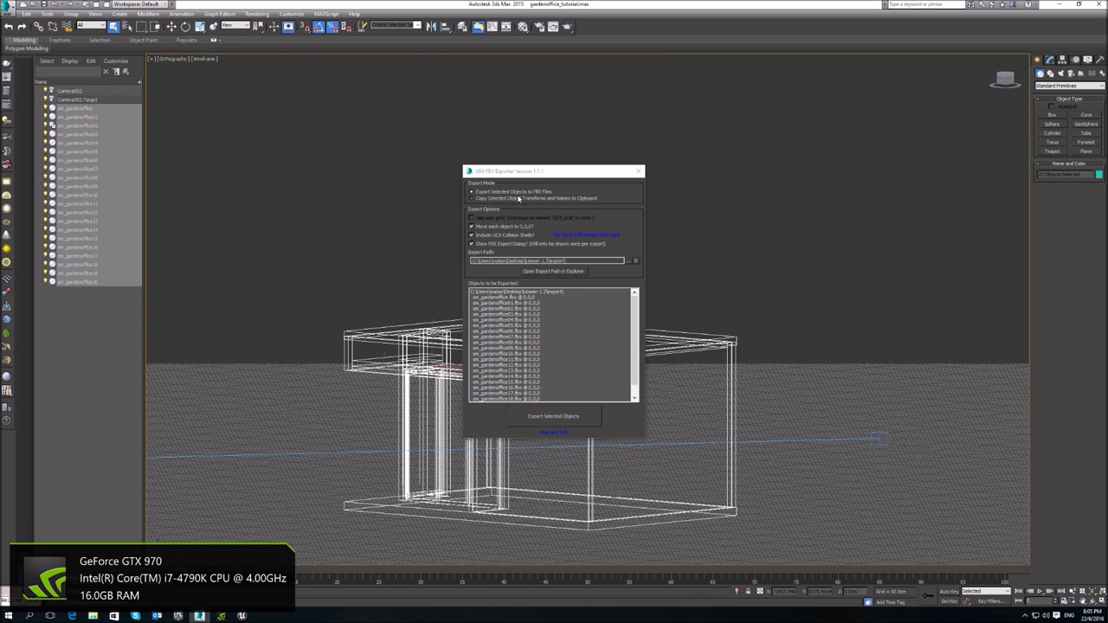
pyautogui.click(490, 201)
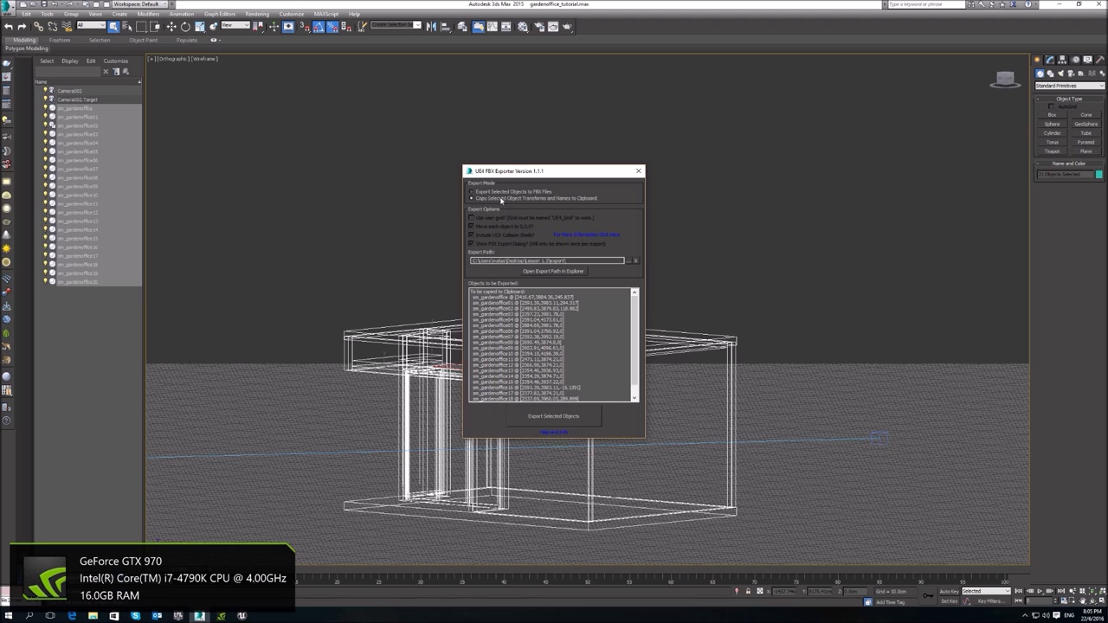
pyautogui.click(533, 417)
pyautogui.hotkey('alt', 'Tab')
pyautogui.rightClick(511, 249)
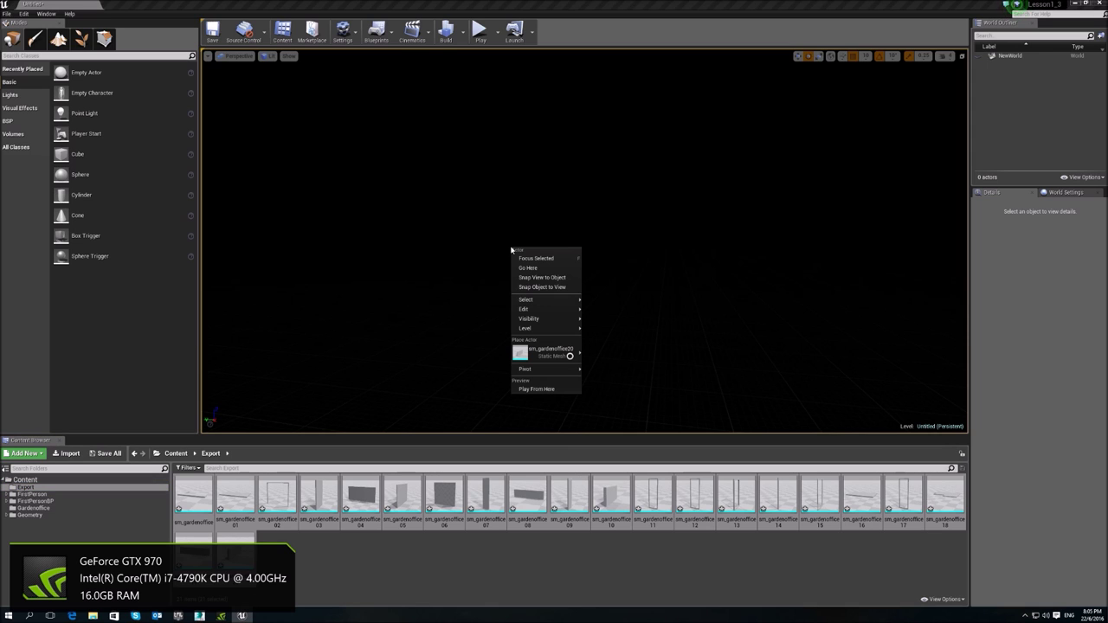
pyautogui.moveTo(562, 309)
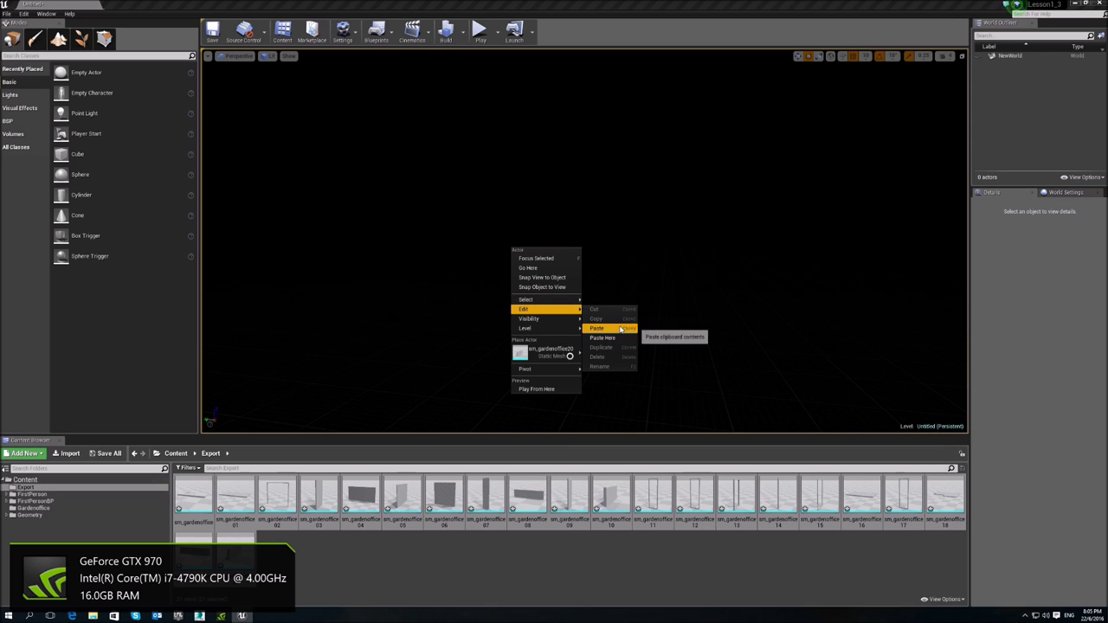
pyautogui.click(608, 328)
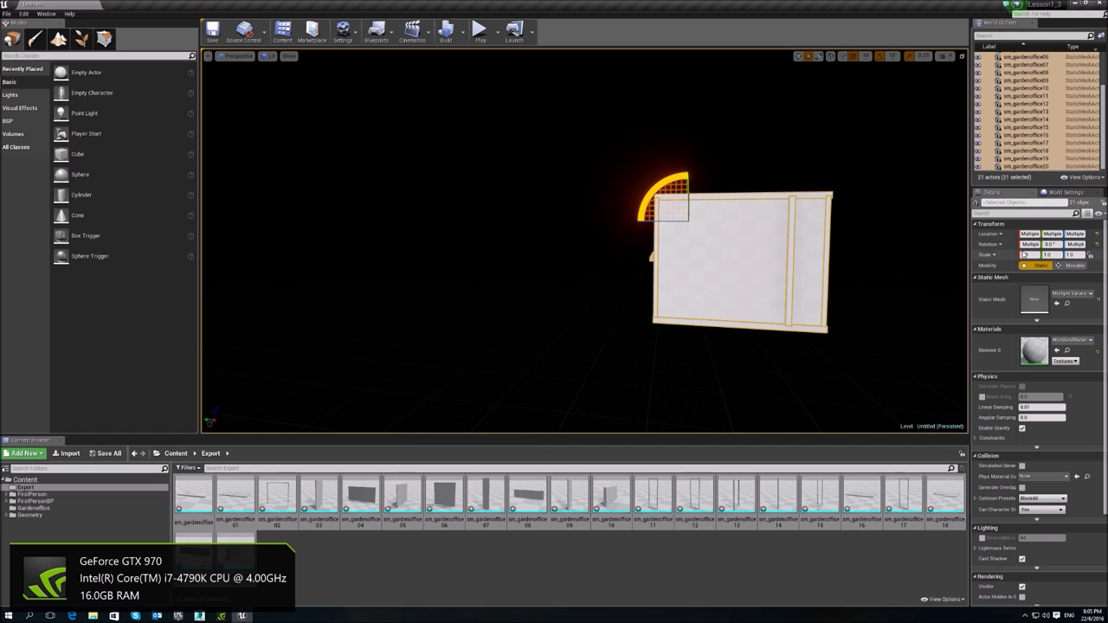
# Widen the details area and set the rotation of all pasted meshes to 0 on every axis.
pyautogui.moveTo(968, 243); pyautogui.dragTo(833, 244)
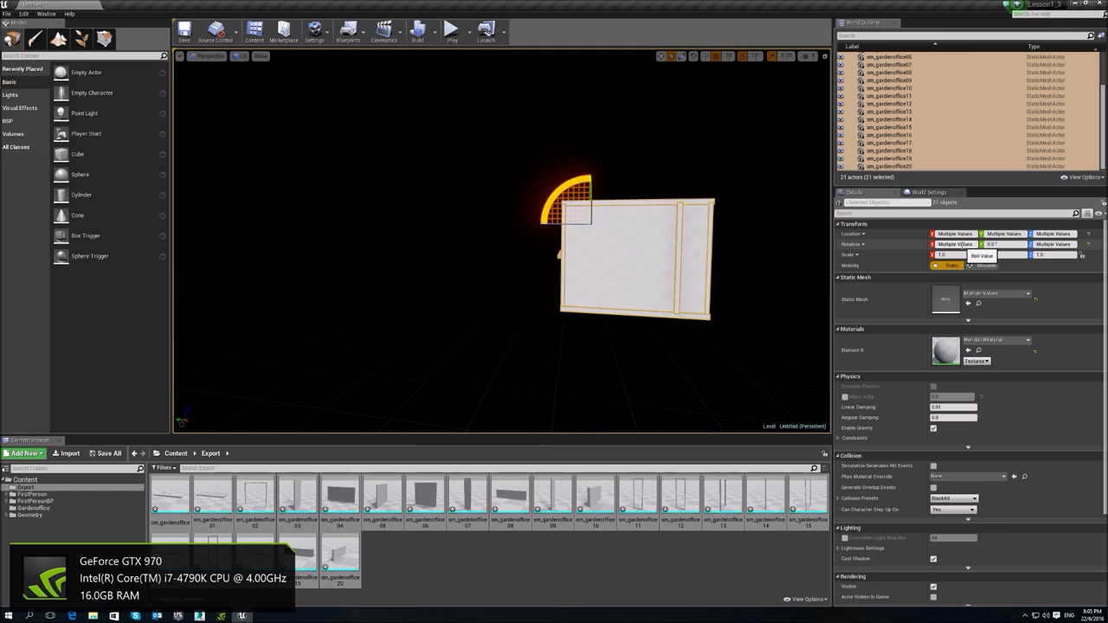
pyautogui.click(960, 244)
pyautogui.press('Tab')
pyautogui.write('0')
pyautogui.press('Return')
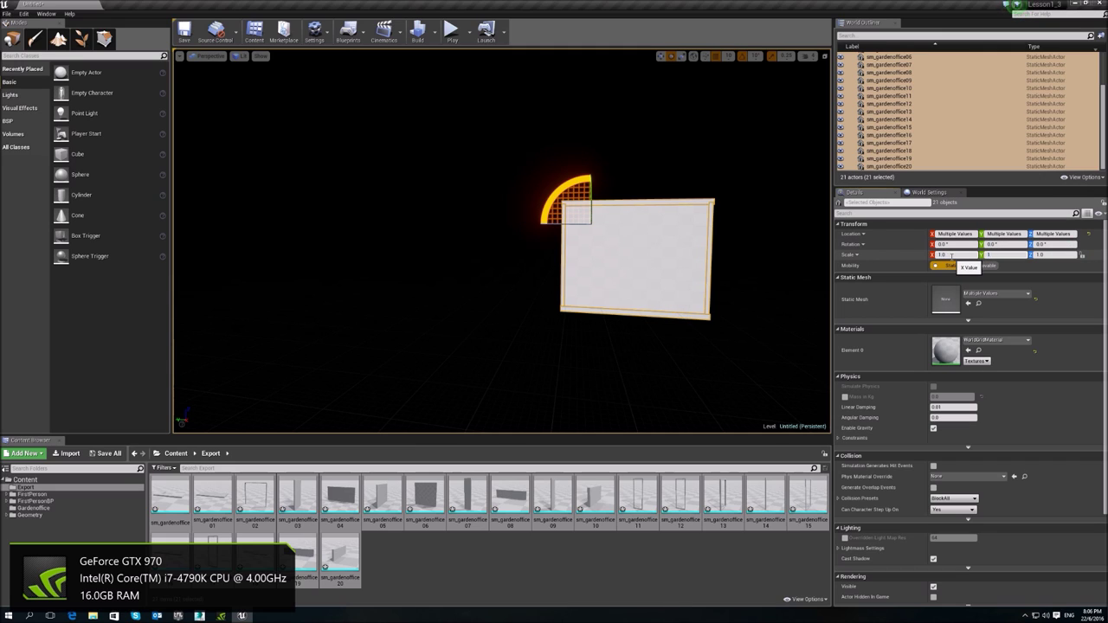
# Finish setting the scale of the selected meshes to 1.0 on every axis and check the assembled garden office outside and inside.
pyautogui.press('Tab')
pyautogui.press('Return')
pyautogui.keyDown('alt'); pyautogui.moveTo(658, 260); pyautogui.dragTo(762, 259); pyautogui.keyUp('alt')
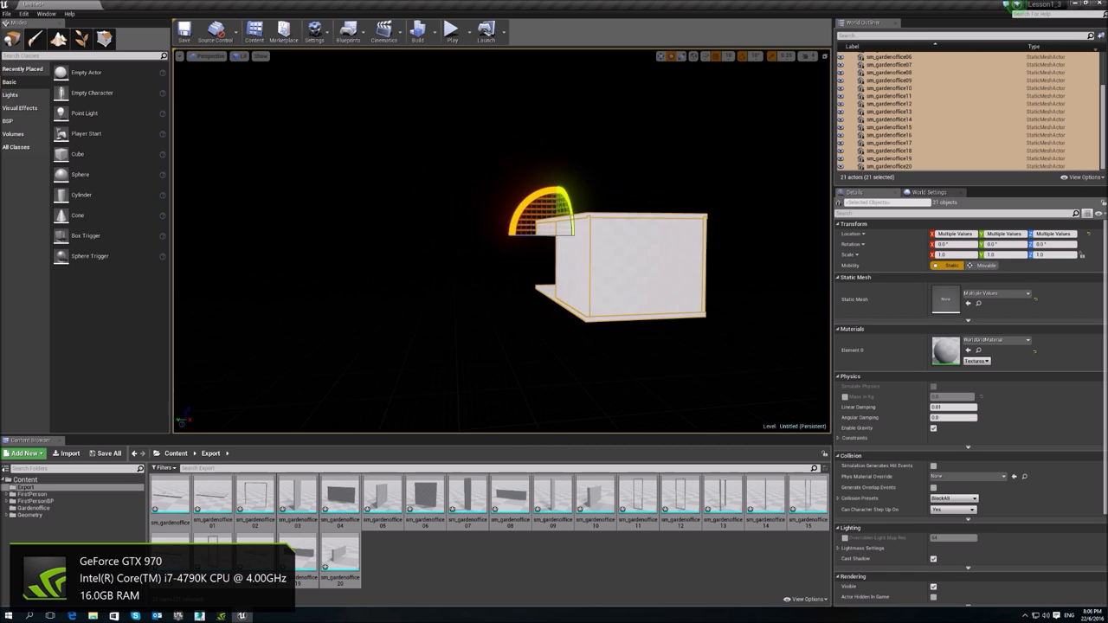
pyautogui.moveTo(555, 260); pyautogui.dragTo(630, 322, button='right')
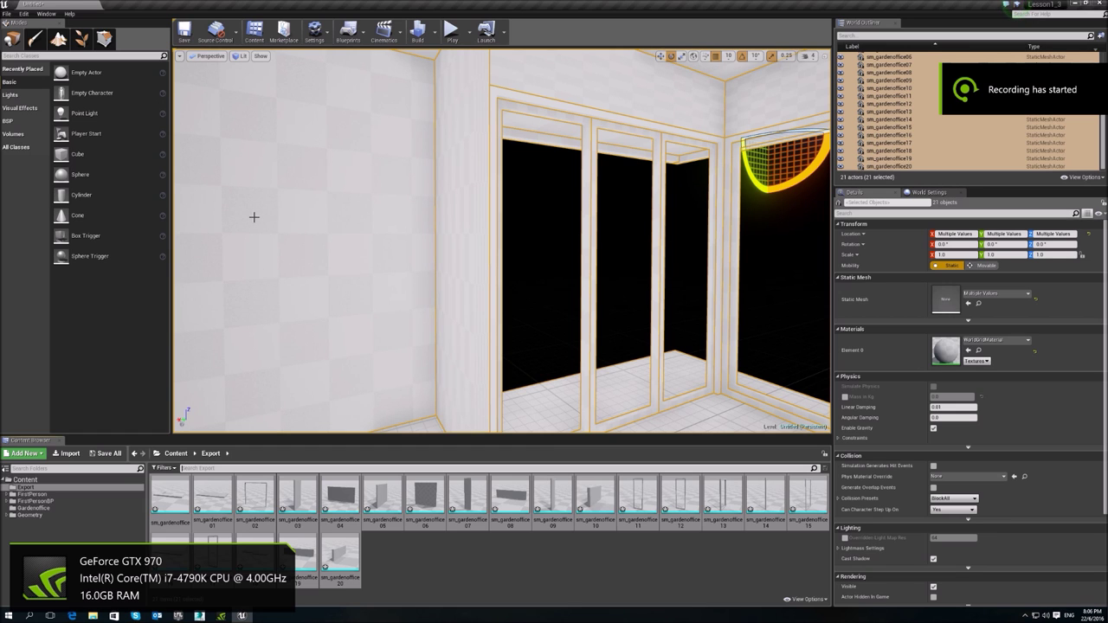
pyautogui.press('s')
pyautogui.moveTo(297, 221)
pyautogui.mouseDown(button='right')
pyautogui.moveTo(325, 240)
pyautogui.moveTo(303, 238)
pyautogui.mouseUp(button='right')
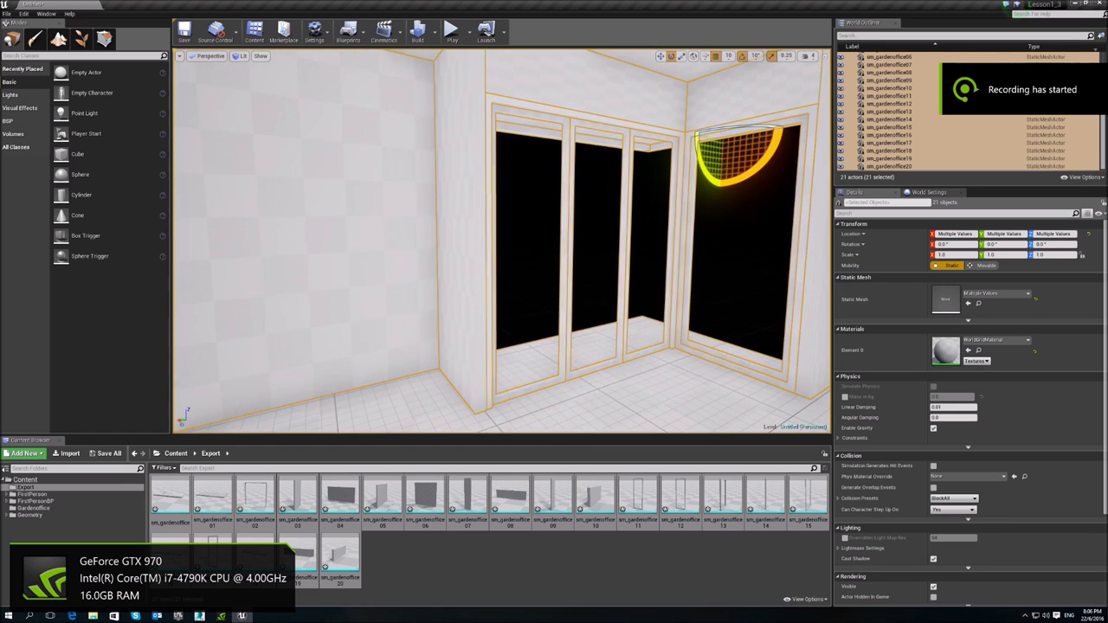
# Place a Sky Light and a Directional Light inside the garden office and focus on the directional light.
pyautogui.click(10, 96)
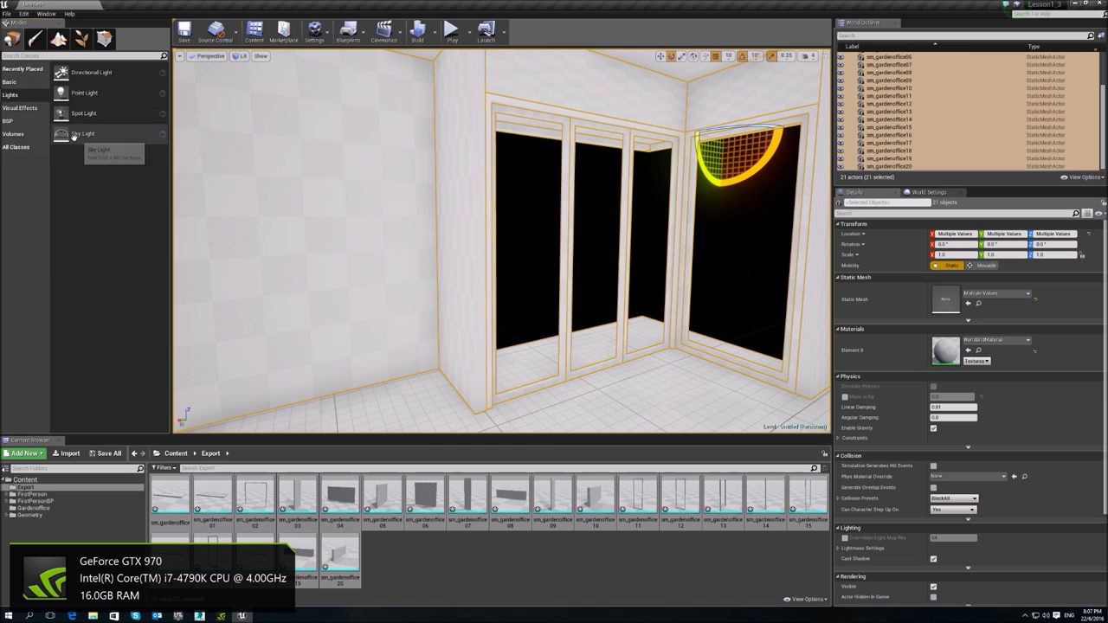
pyautogui.moveTo(83, 134); pyautogui.dragTo(385, 260)
pyautogui.moveTo(91, 72); pyautogui.dragTo(651, 109)
pyautogui.press('f')
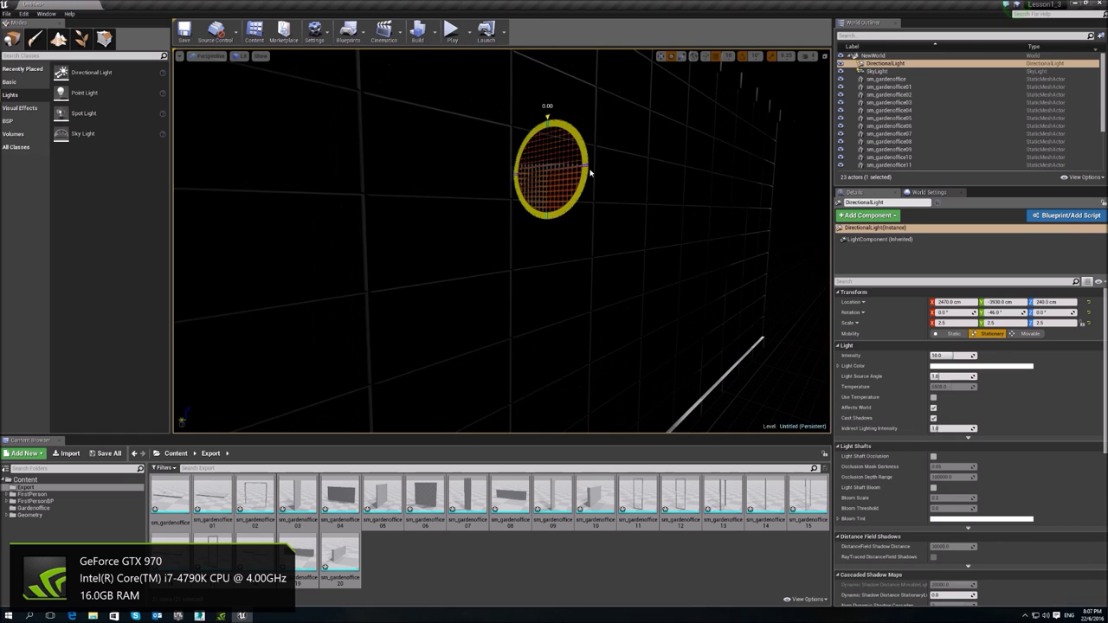
pyautogui.rightClick(589, 168)
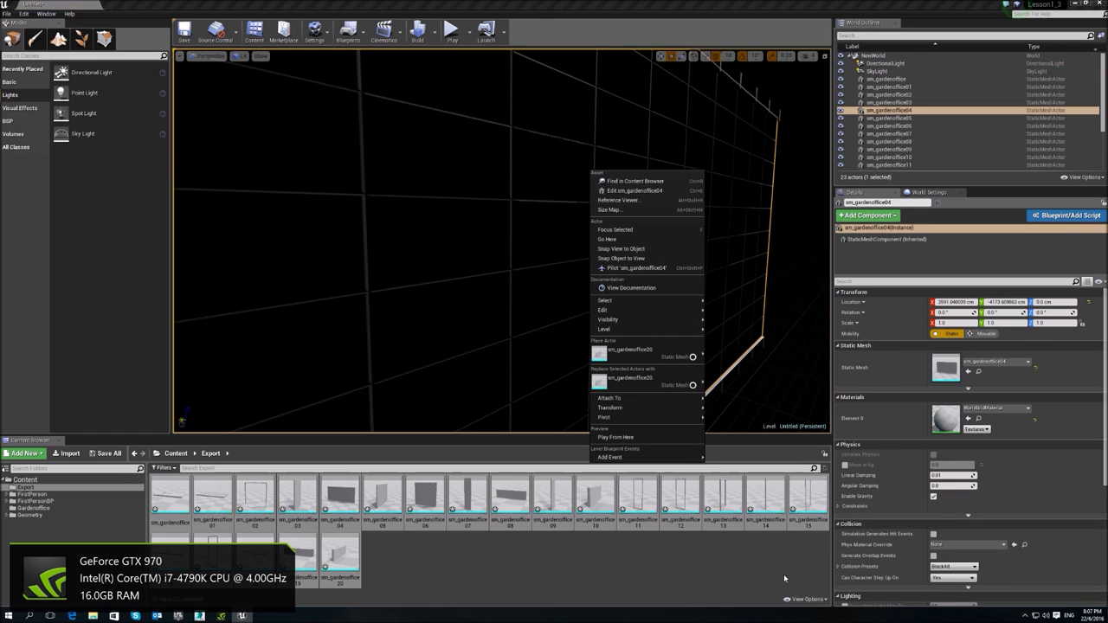
pyautogui.click(805, 599)
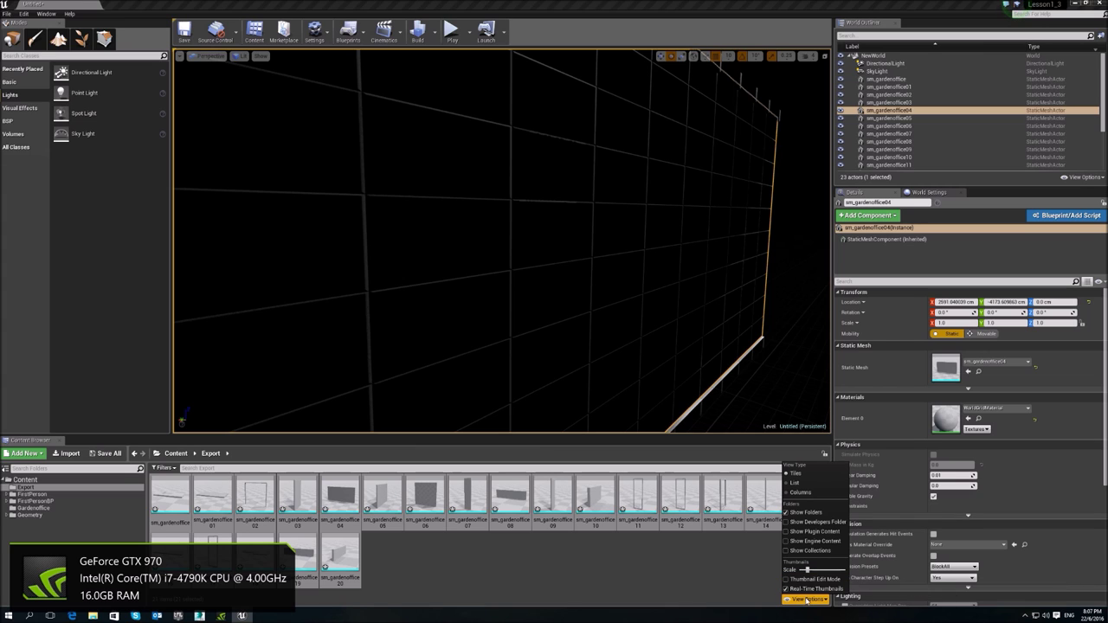
pyautogui.click(804, 602)
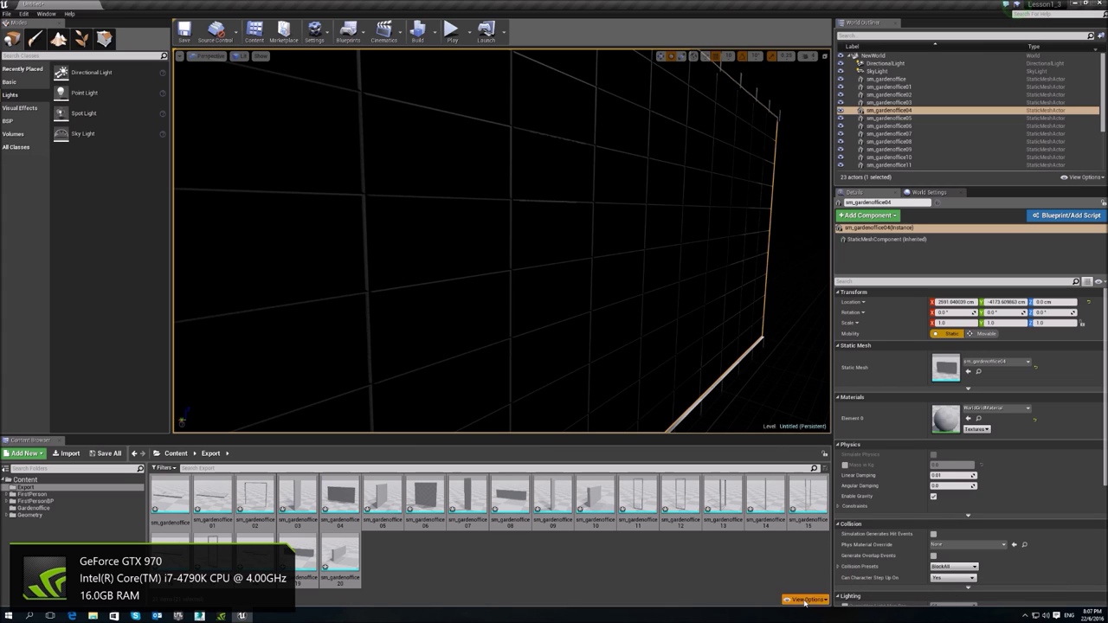
# Show the engine content in the Content Browser and open the EditorMeshes folder under Engine Content.
pyautogui.moveTo(779, 188); pyautogui.dragTo(538, 188, button='right')
pyautogui.moveTo(762, 268); pyautogui.dragTo(745, 319, button='right')
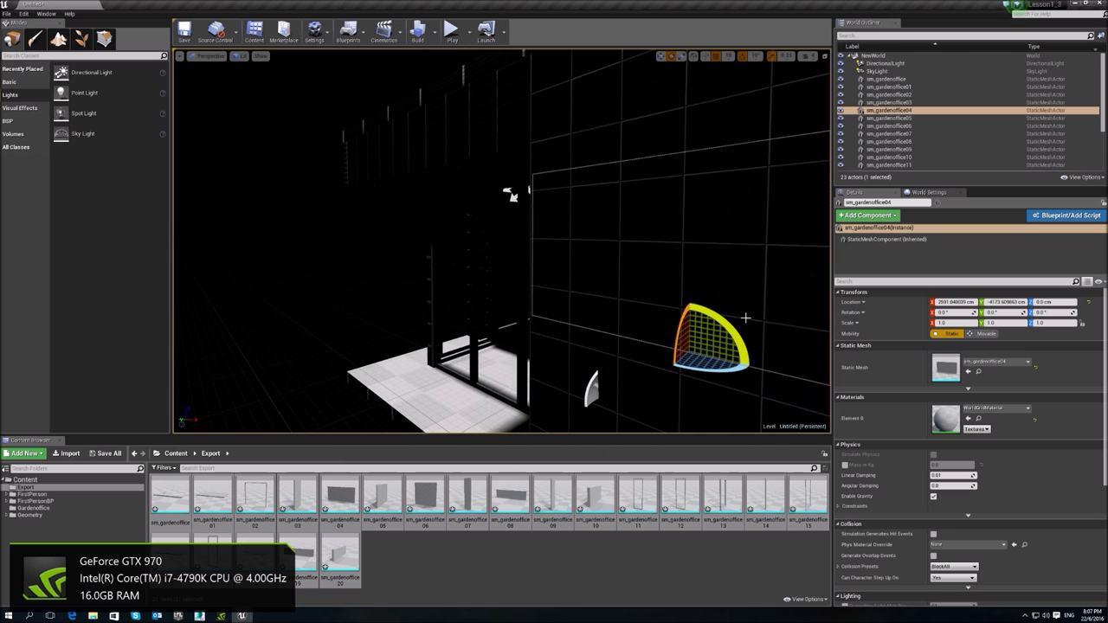
pyautogui.click(805, 599)
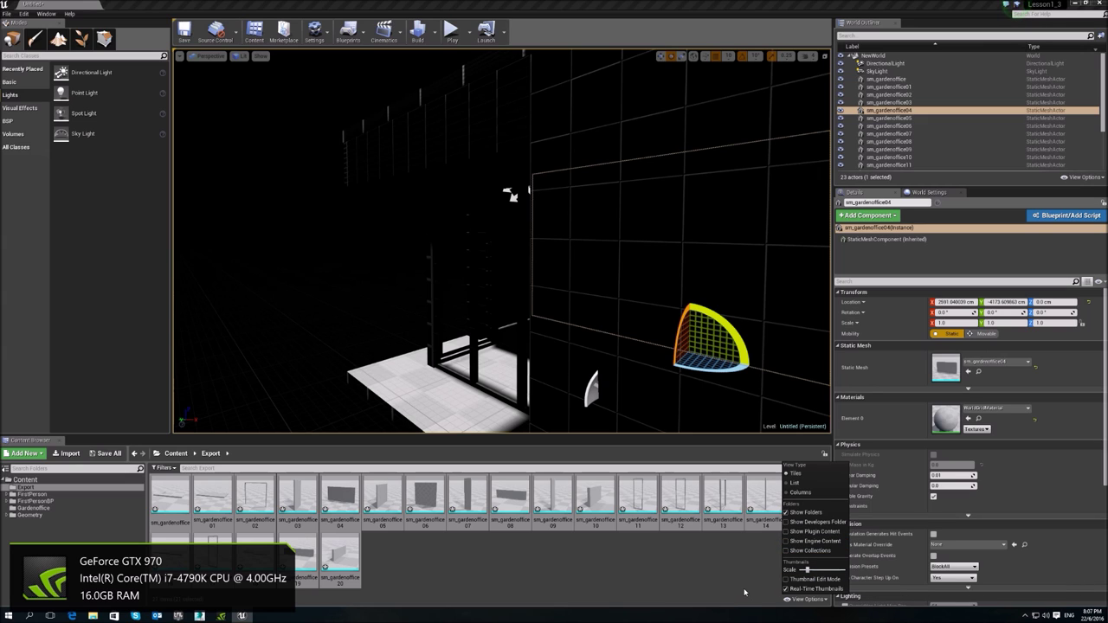
pyautogui.click(810, 541)
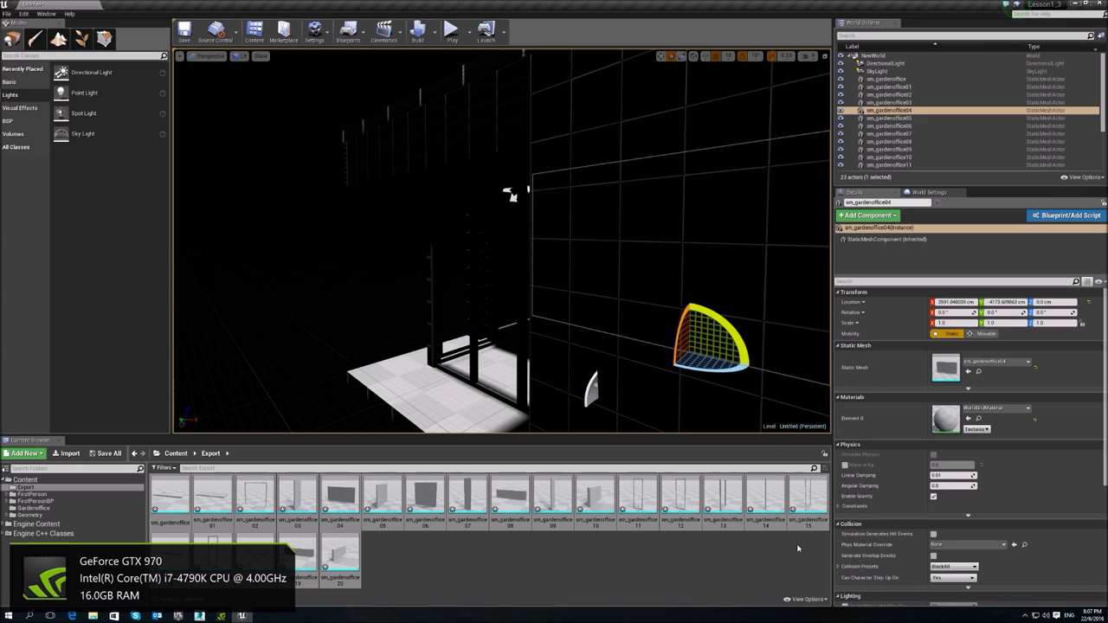
pyautogui.click(5, 524)
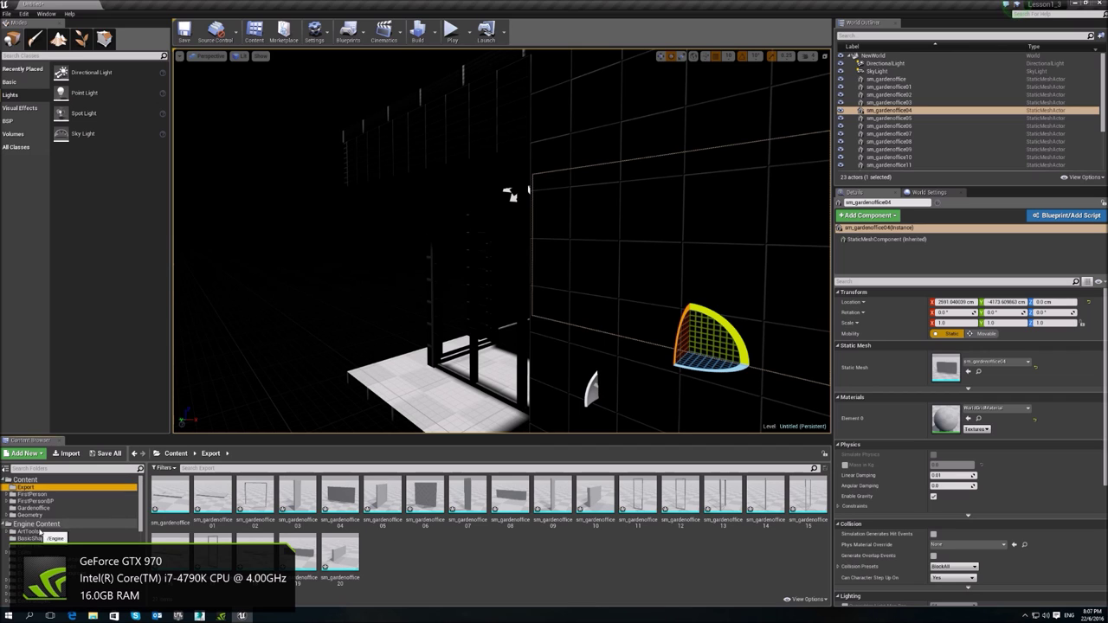
pyautogui.scroll(-3, 50, 535)
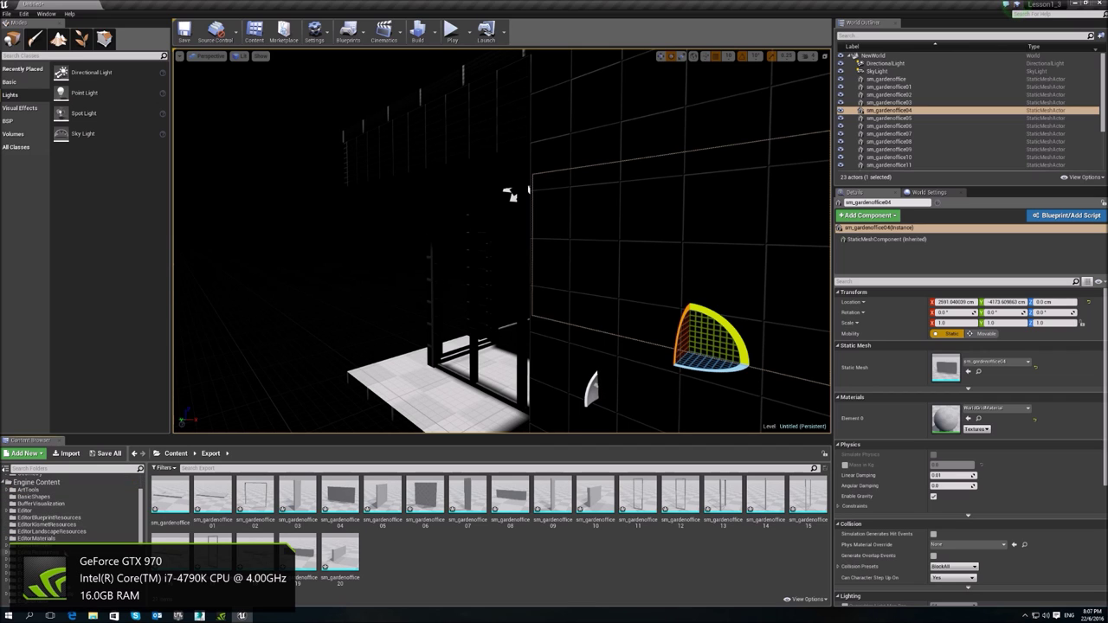
pyautogui.click(36, 545)
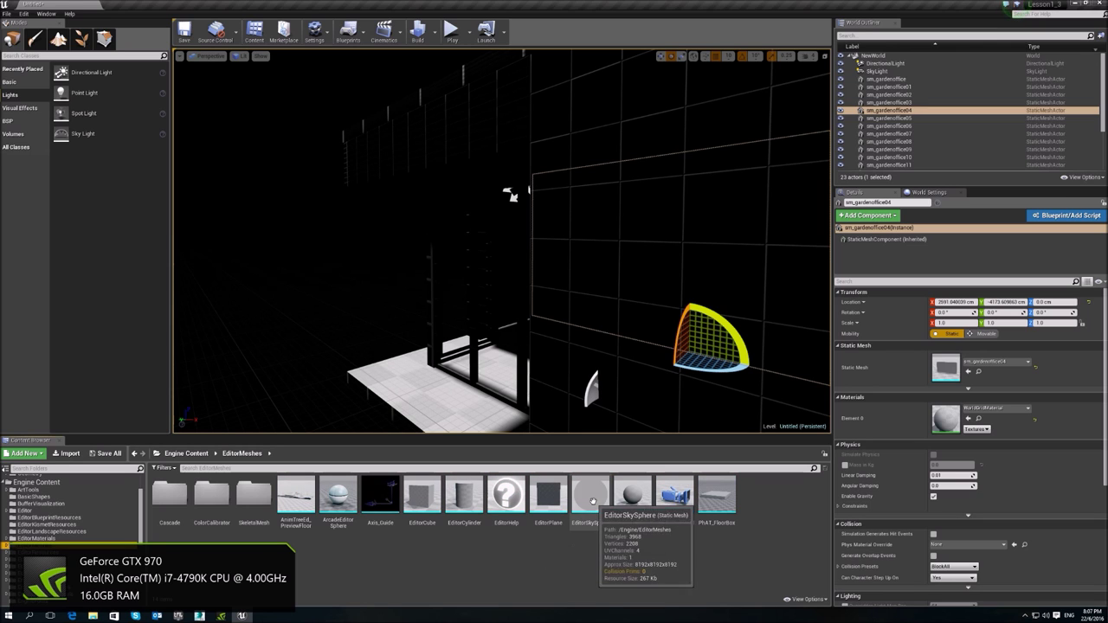
# Place the EditorSkySphere static mesh in the level as the sky backdrop around the garden office.
pyautogui.moveTo(590, 498); pyautogui.dragTo(367, 300)
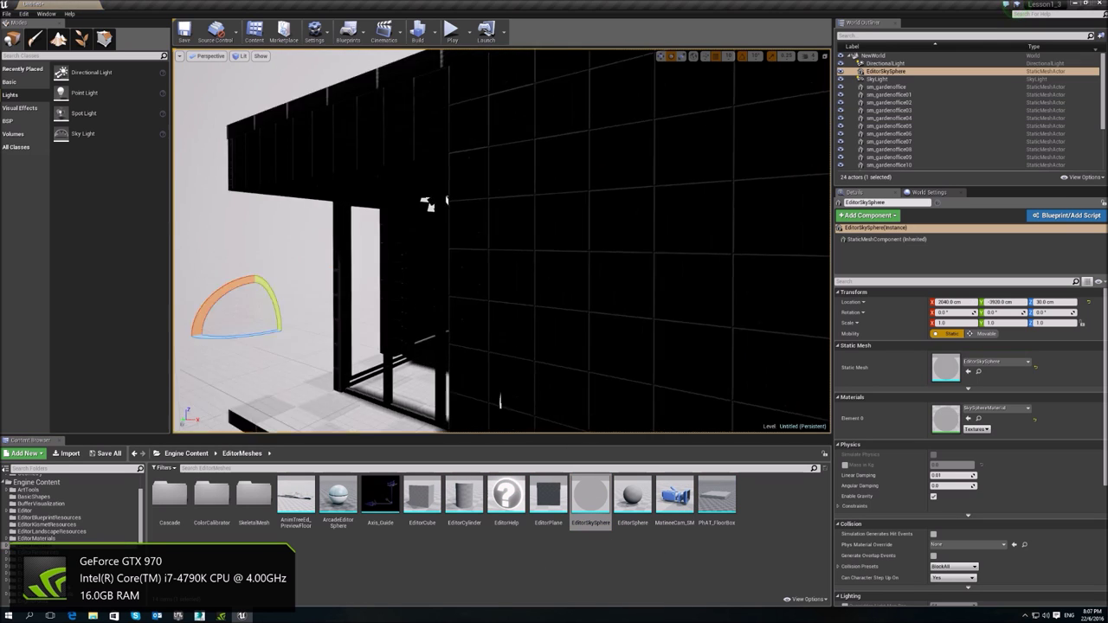
pyautogui.press('w')
pyautogui.moveTo(502, 240); pyautogui.dragTo(658, 241, button='right')
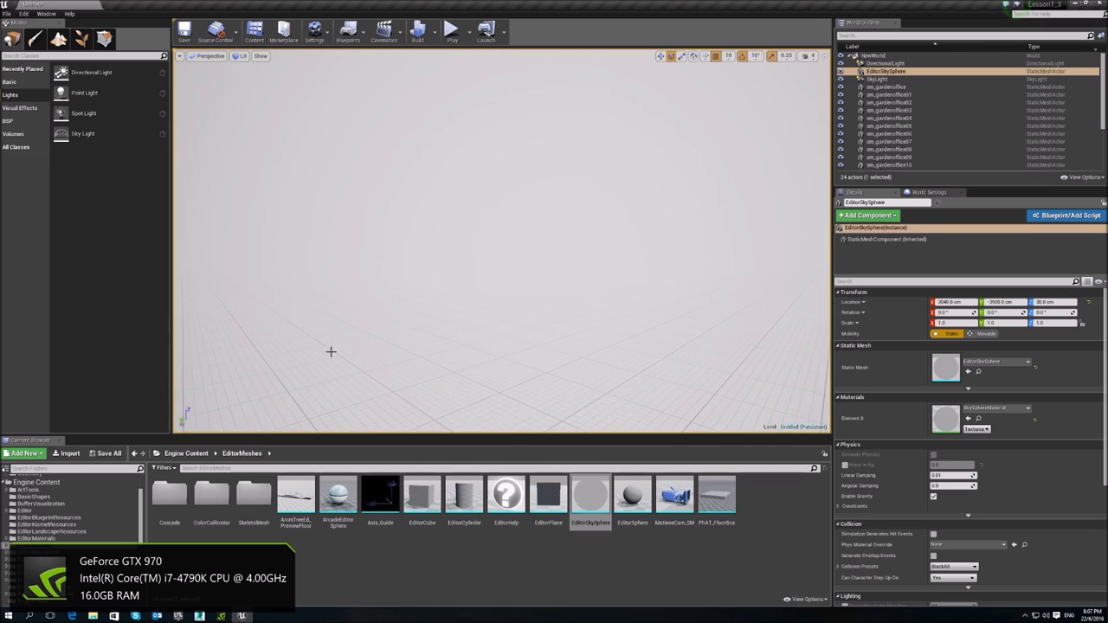
pyautogui.click(1016, 411)
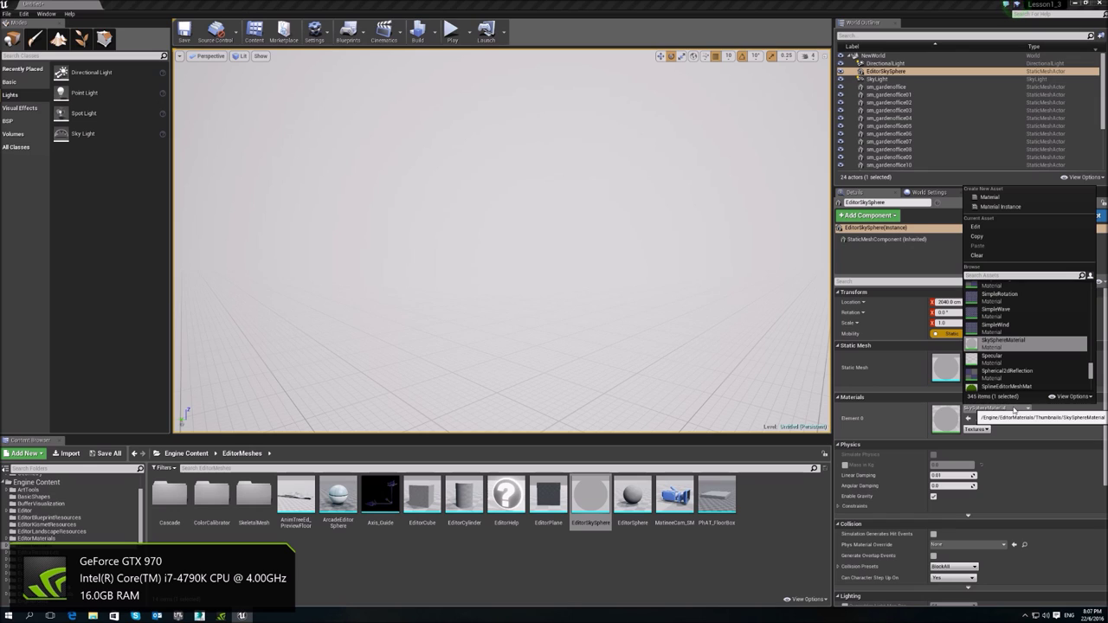
pyautogui.click(1015, 410)
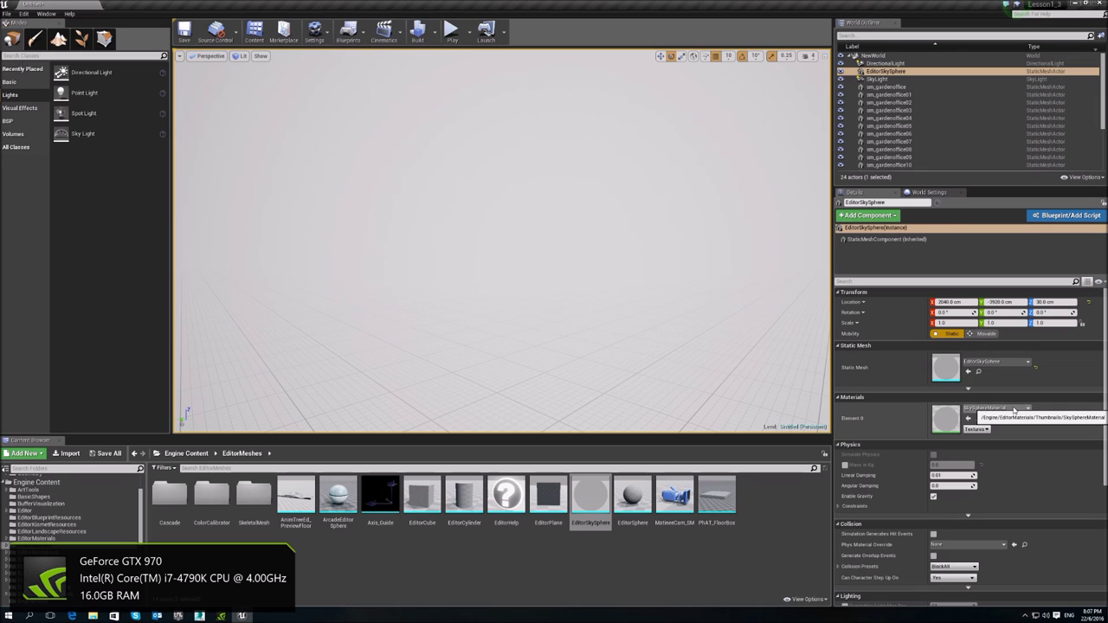
pyautogui.click(580, 548)
# Select the sky light inside the room and choose SLS Captured Scene as its source type.
pyautogui.moveTo(554, 346); pyautogui.dragTo(459, 303, button='right')
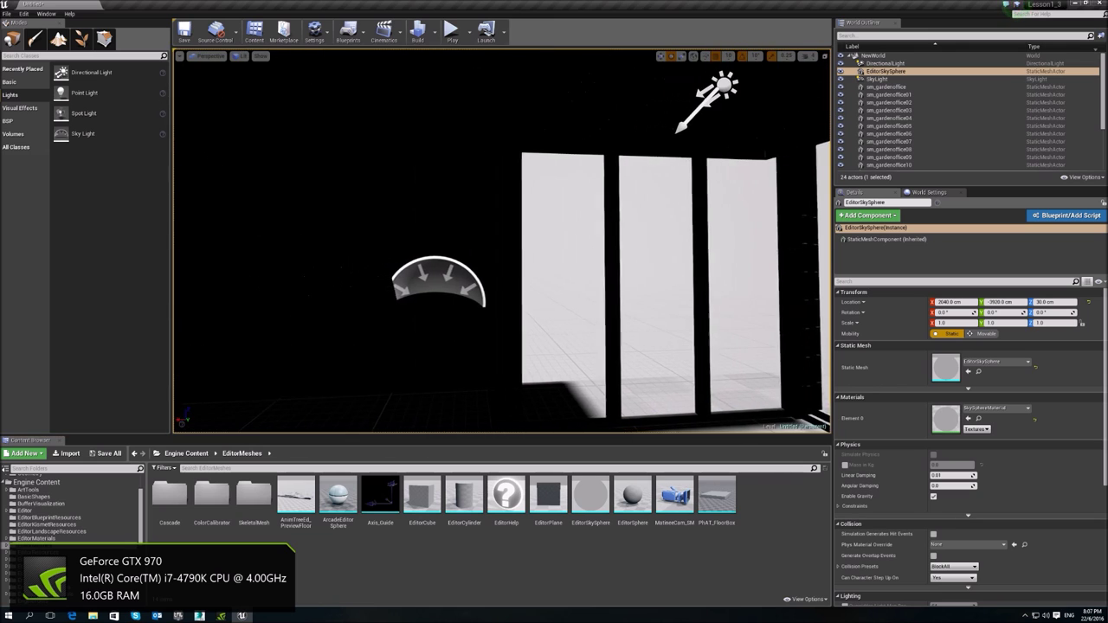
pyautogui.moveTo(520, 260); pyautogui.dragTo(511, 260, button='right')
pyautogui.click(439, 278)
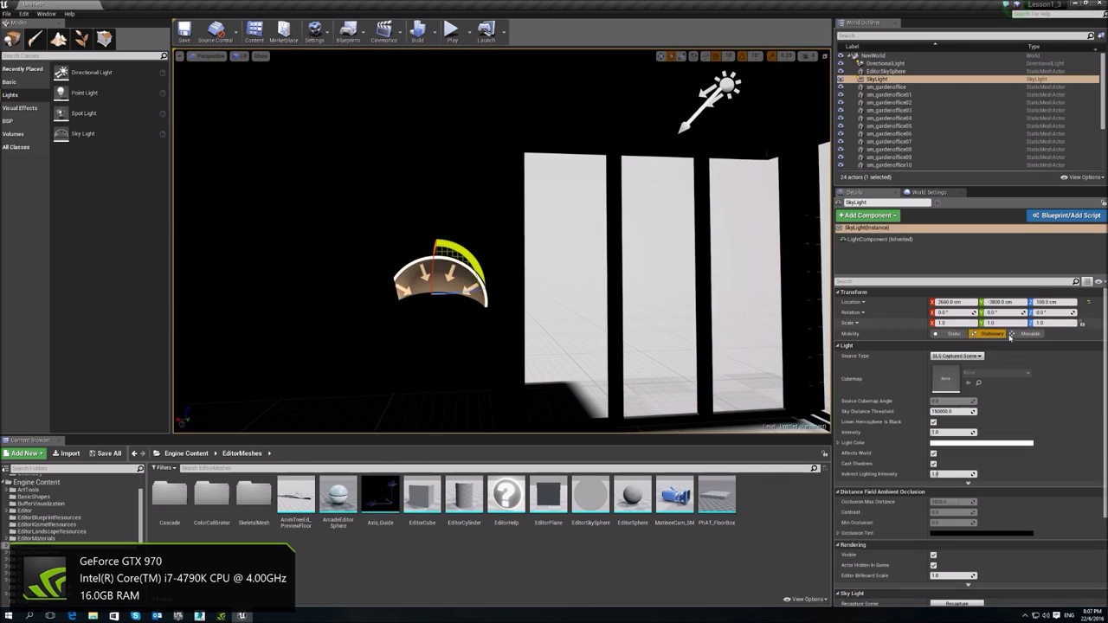
pyautogui.click(956, 356)
pyautogui.click(968, 363)
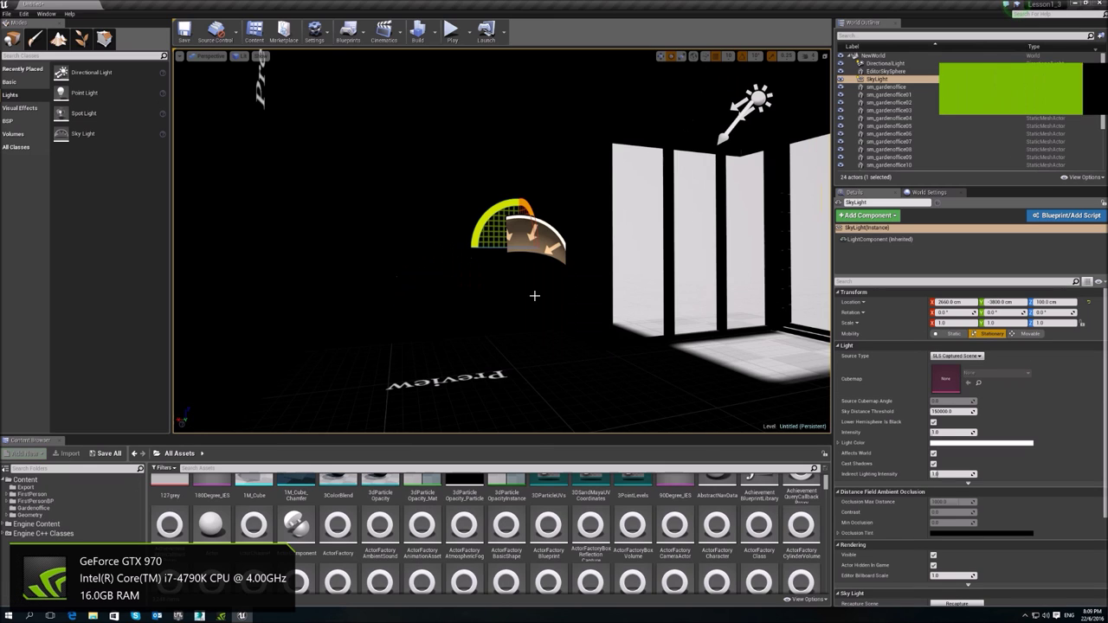
# Compare the settings of the directional light and the sky light and examine how the interior is lit.
pyautogui.moveTo(602, 335); pyautogui.dragTo(579, 340, button='right')
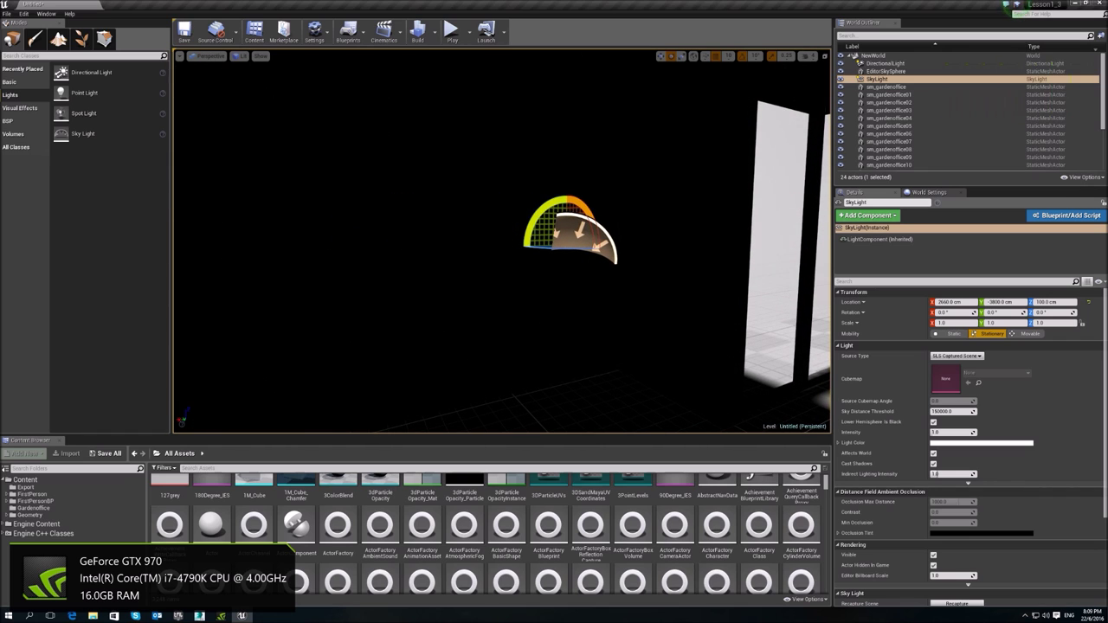
pyautogui.moveTo(599, 297); pyautogui.dragTo(618, 295, button='right')
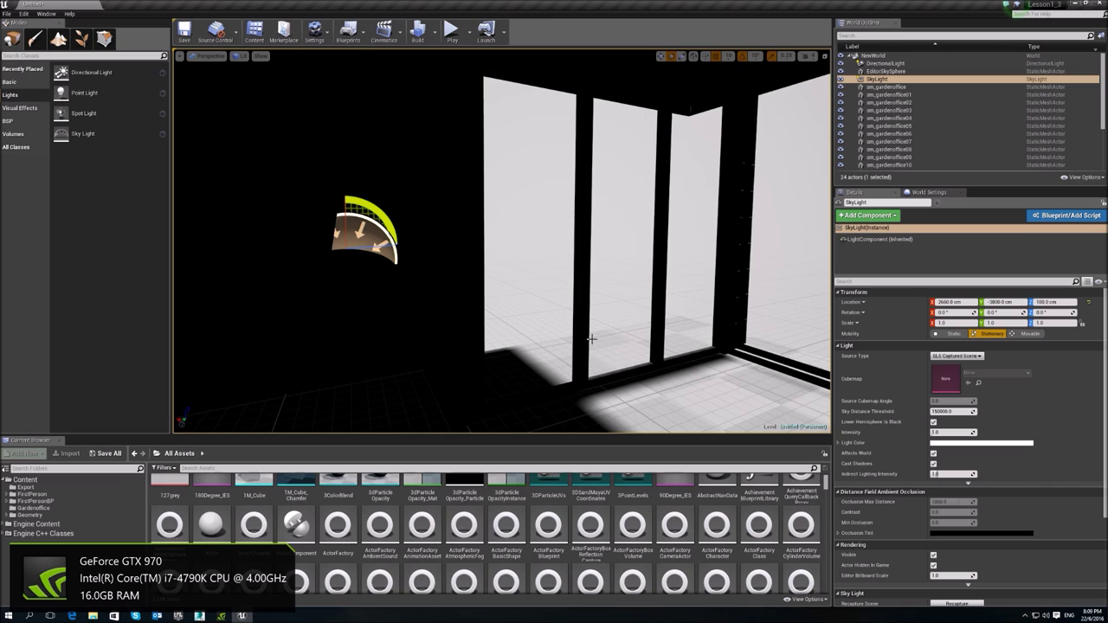
pyautogui.moveTo(592, 335); pyautogui.dragTo(579, 335, button='right')
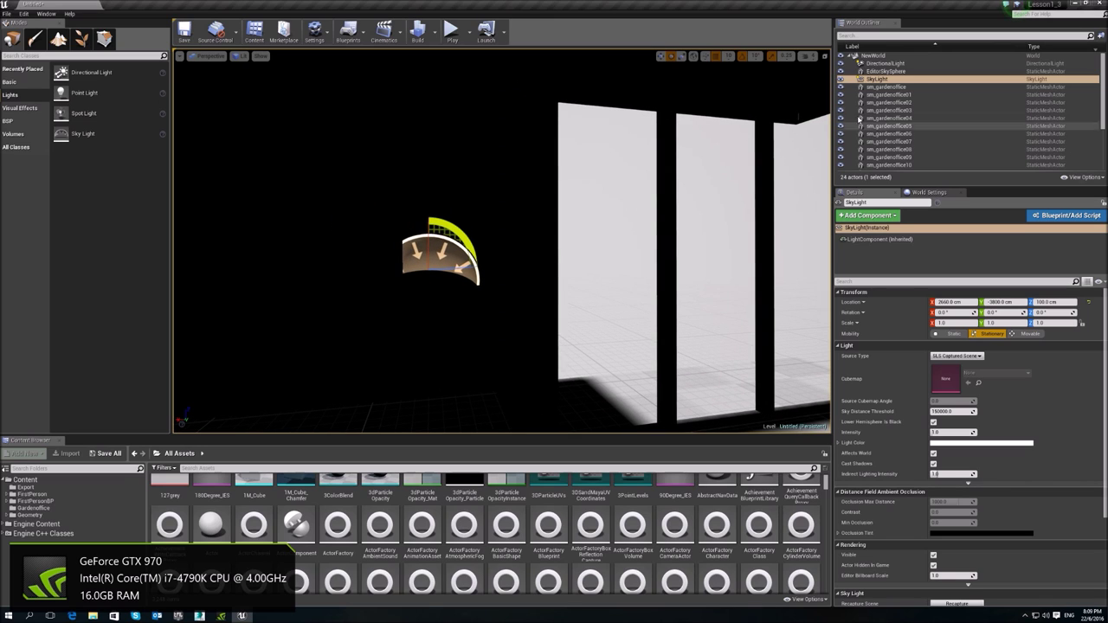
pyautogui.click(883, 64)
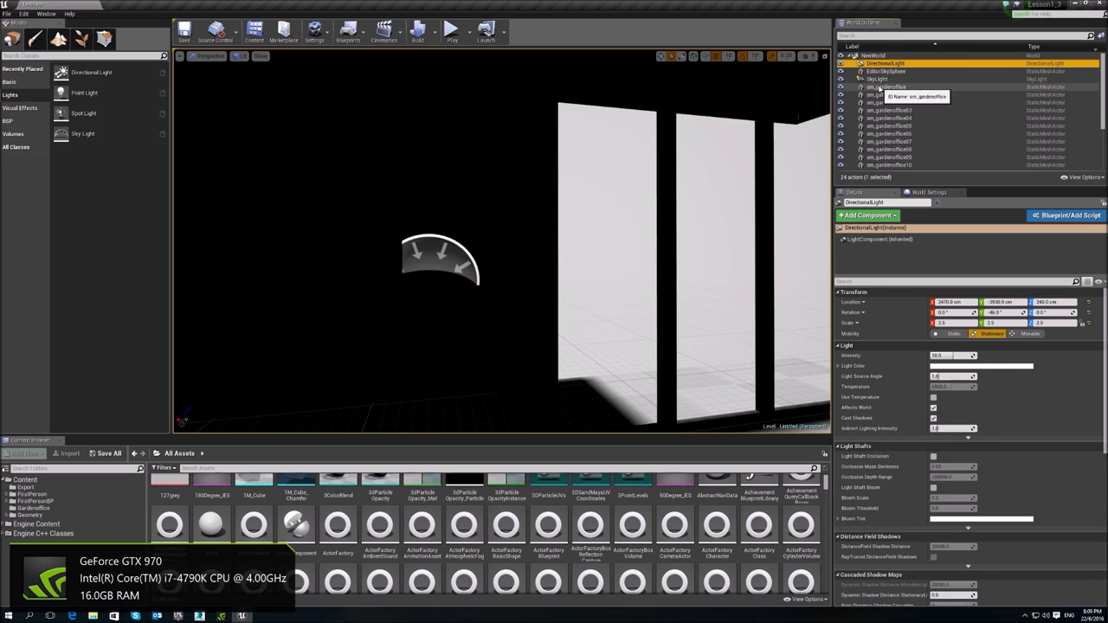
pyautogui.click(879, 80)
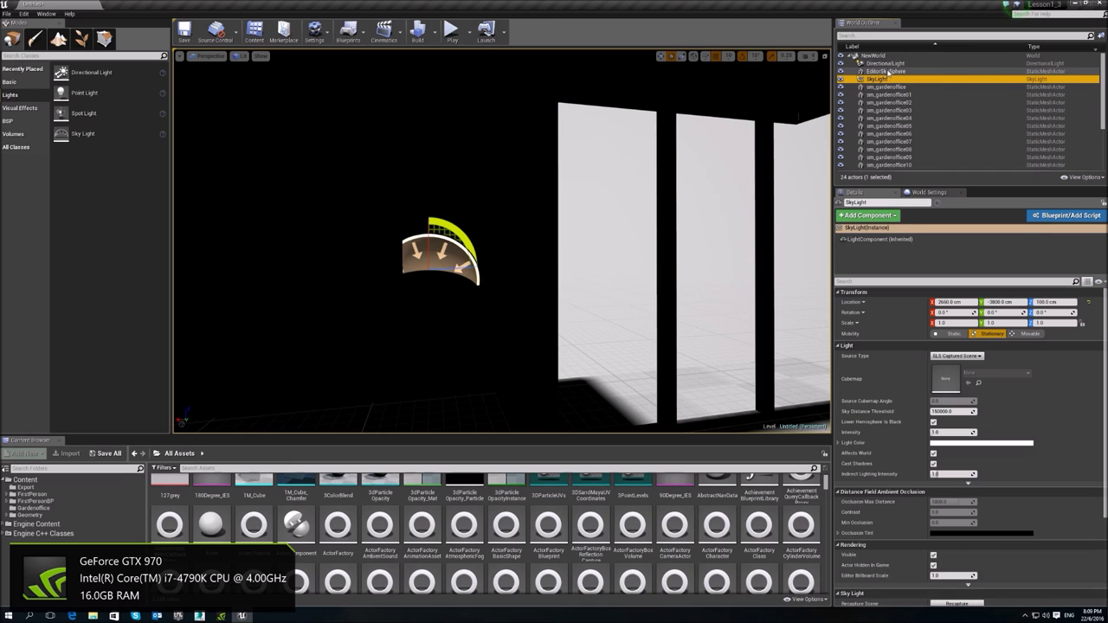
pyautogui.click(888, 66)
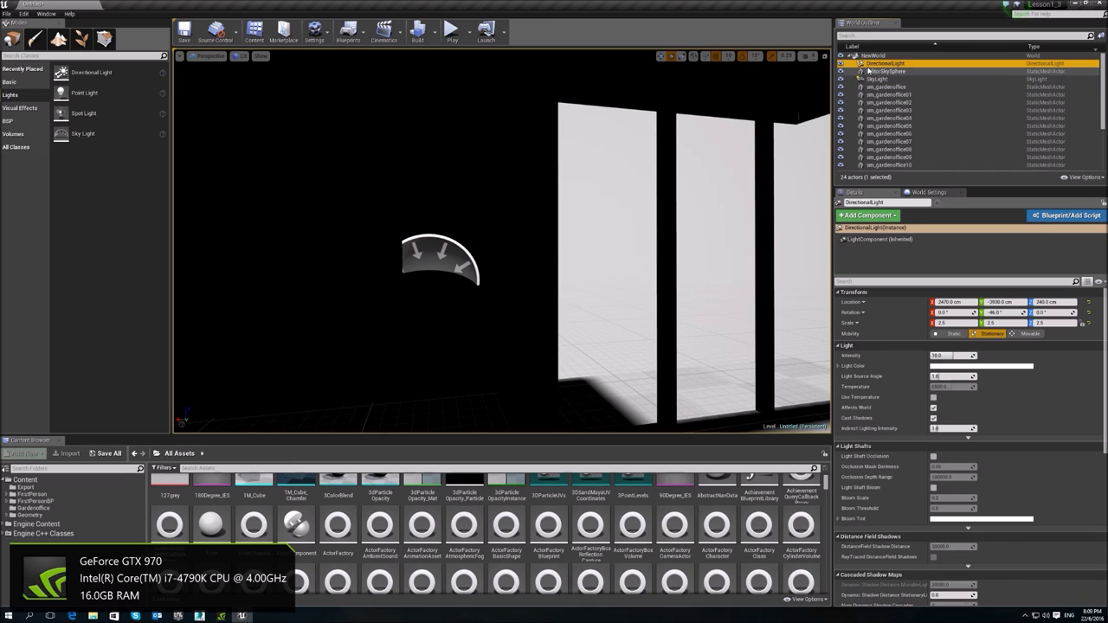
pyautogui.click(889, 79)
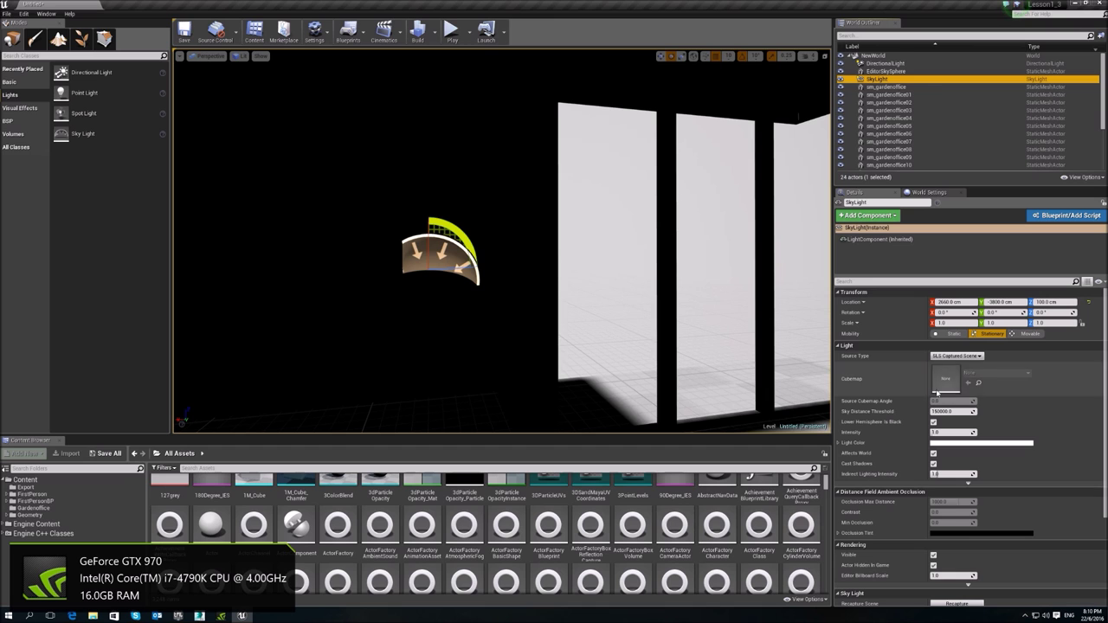
pyautogui.moveTo(569, 304)
pyautogui.keyDown('alt'); pyautogui.mouseDown()
pyautogui.moveTo(693, 381)
pyautogui.moveTo(761, 363)
pyautogui.moveTo(710, 360)
pyautogui.moveTo(740, 362)
pyautogui.moveTo(641, 309)
pyautogui.moveTo(676, 251)
pyautogui.moveTo(562, 310)
pyautogui.mouseUp(); pyautogui.keyUp('alt')
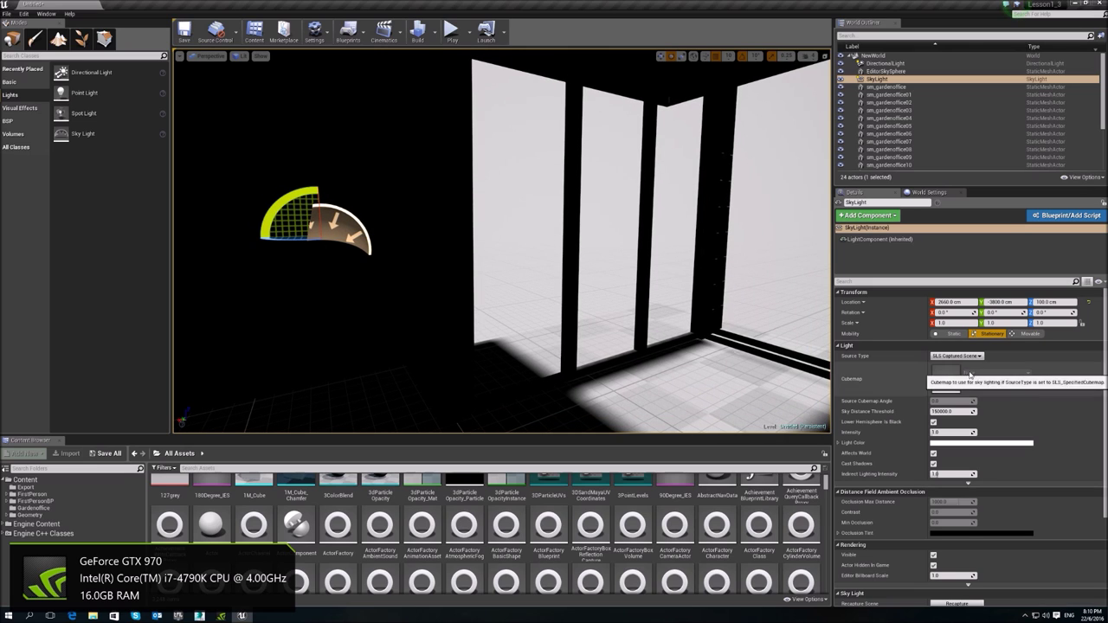
# Set the sky light's source type to SLS Specified Cubemap, assign the desert HDR cubemap and check the lit interior.
pyautogui.click(957, 356)
pyautogui.click(952, 363)
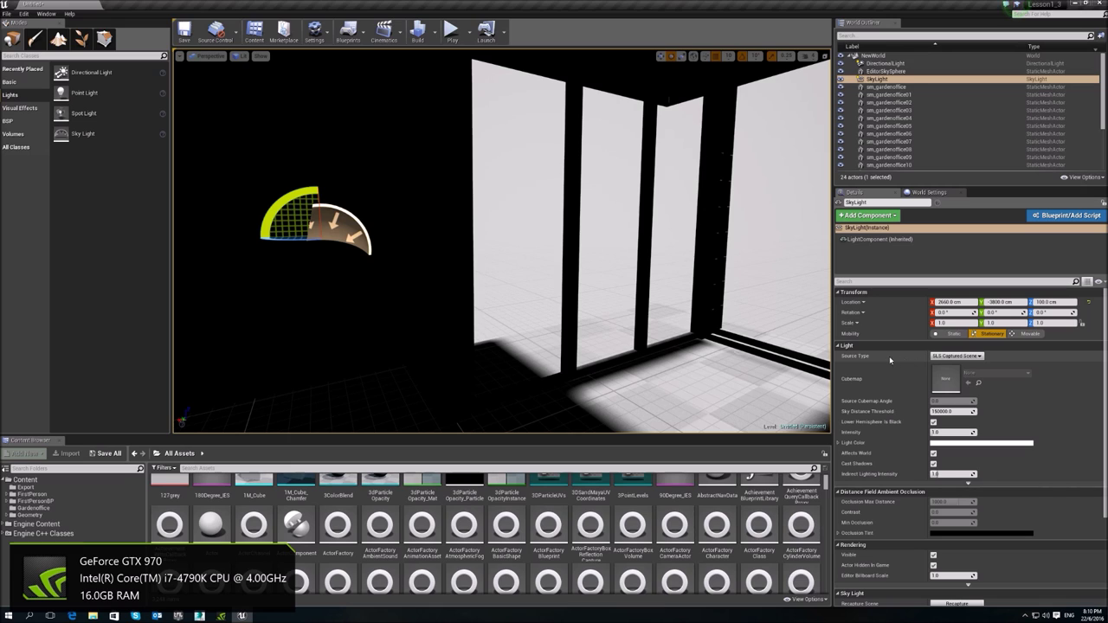
pyautogui.click(956, 356)
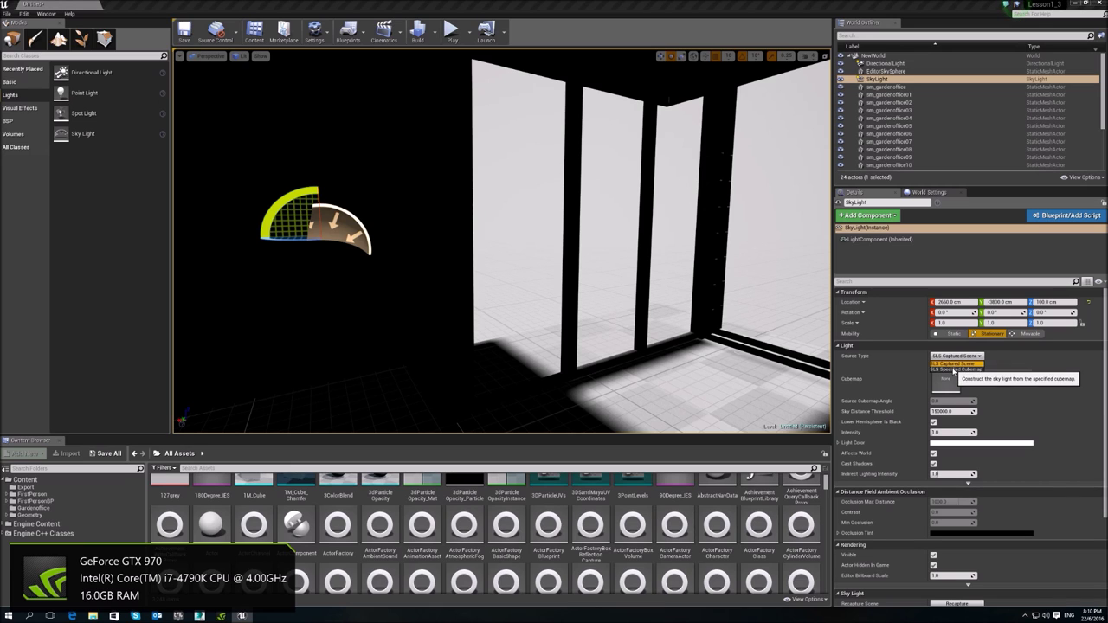
pyautogui.click(954, 370)
pyautogui.click(996, 373)
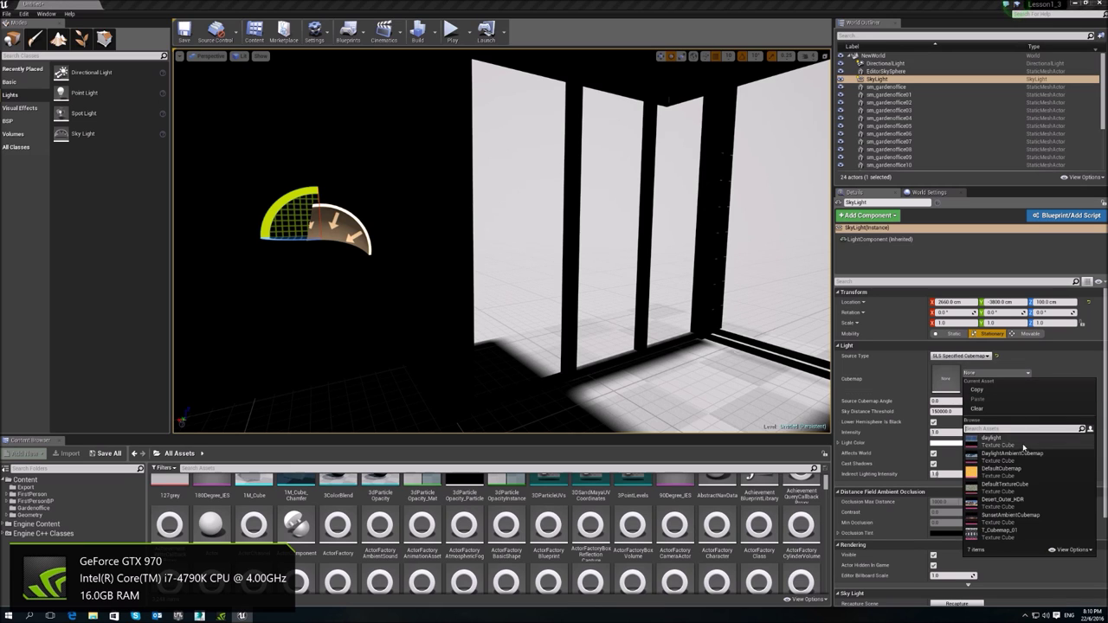
pyautogui.click(1011, 501)
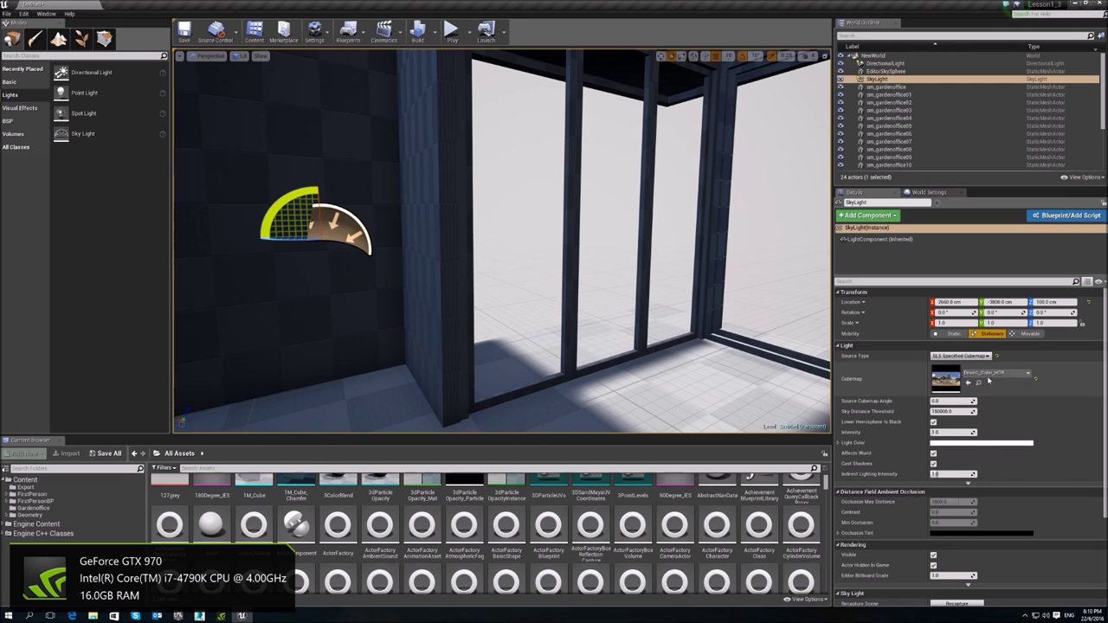
pyautogui.moveTo(554, 259); pyautogui.dragTo(380, 259, button='right')
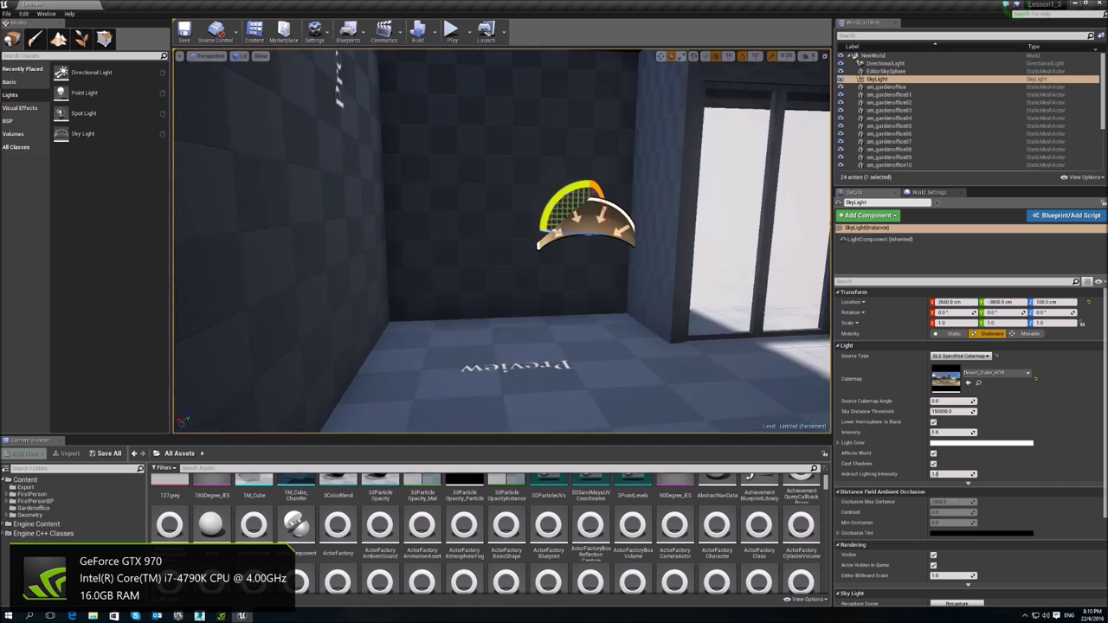
pyautogui.moveTo(467, 251); pyautogui.dragTo(523, 253, button='right')
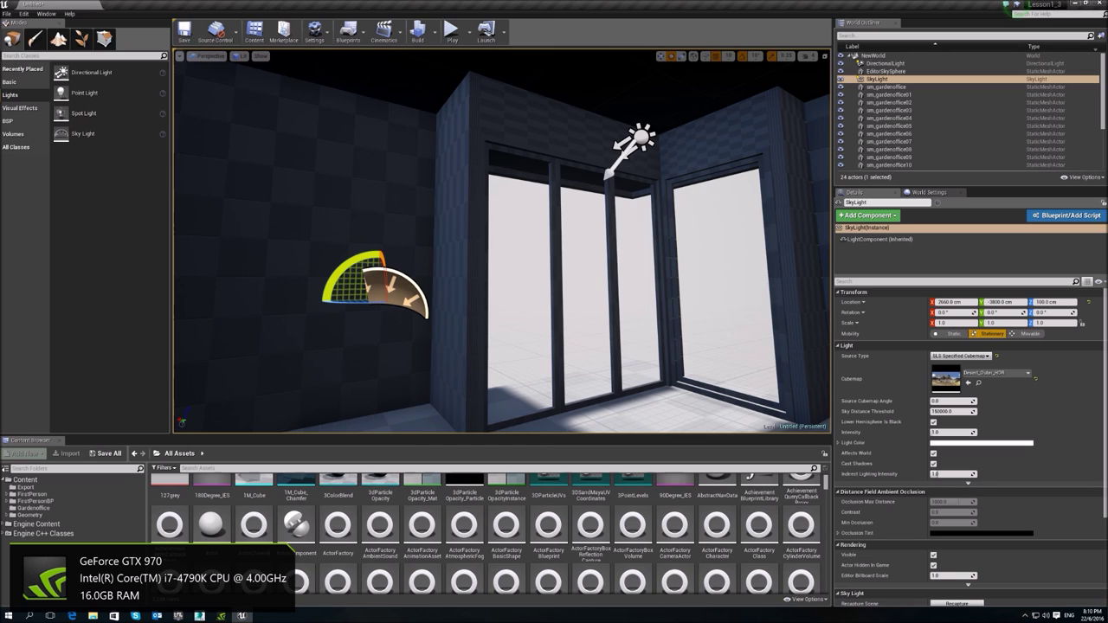
# Select all the garden office static meshes in the level, from sm_gardenoffice through sm_gardenoffice20.
pyautogui.moveTo(523, 252); pyautogui.dragTo(574, 307, button='right')
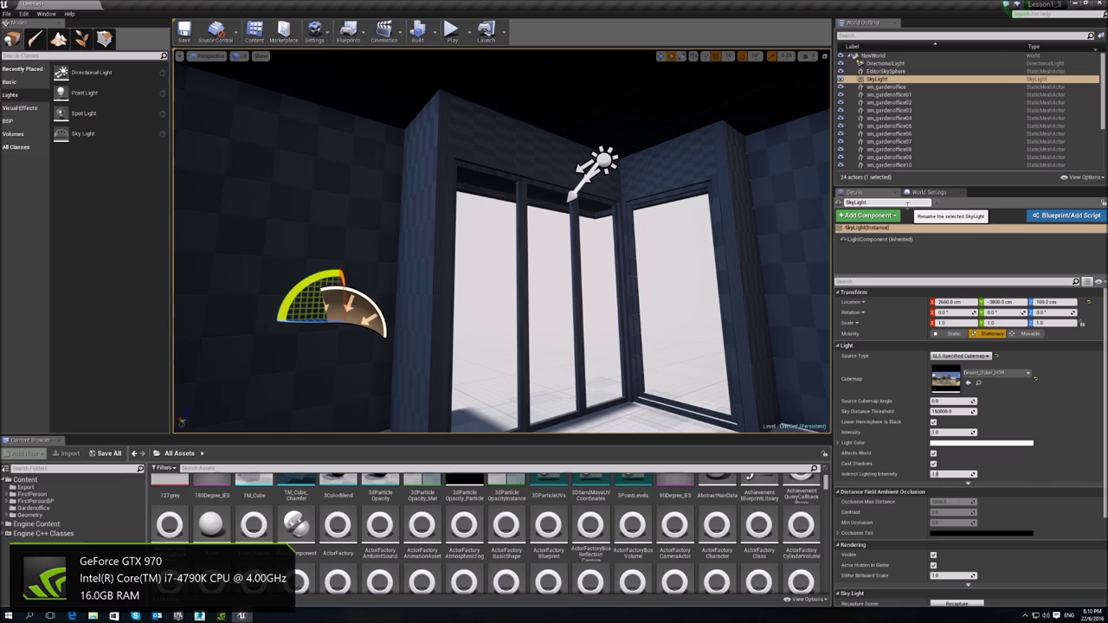
pyautogui.click(907, 90)
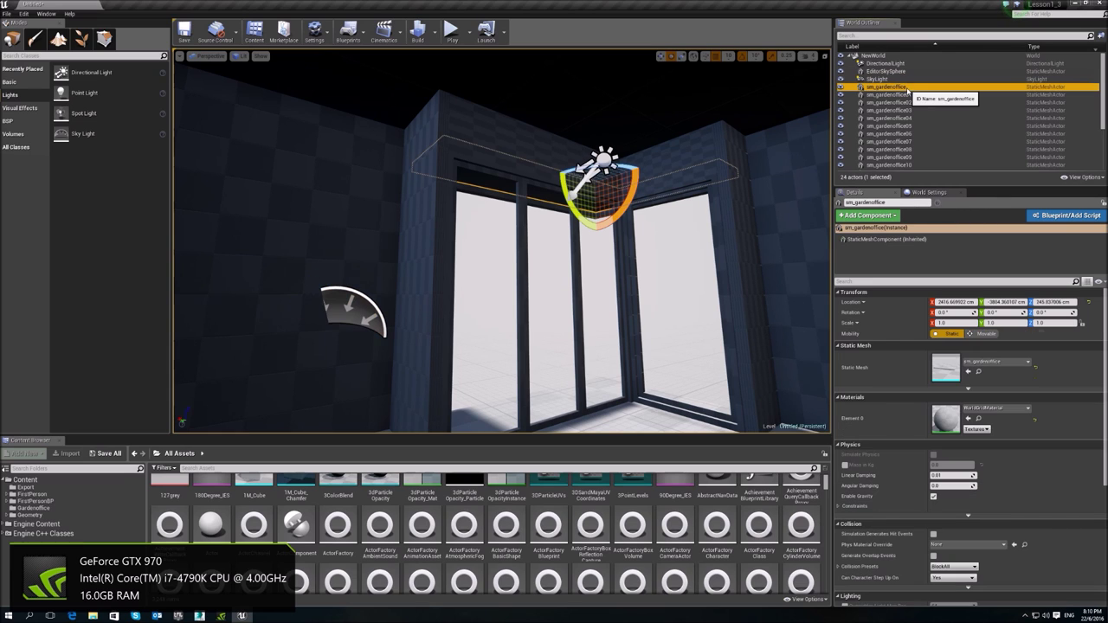
pyautogui.scroll(-3, 900, 120)
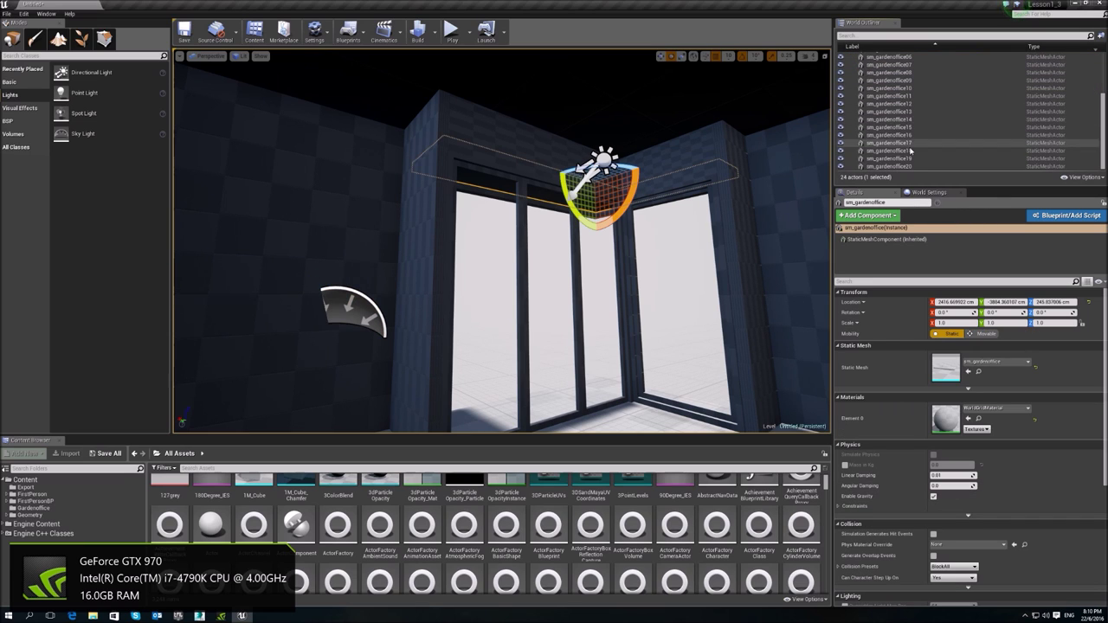
pyautogui.keyDown('shift'); pyautogui.click(914, 167); pyautogui.keyUp('shift')
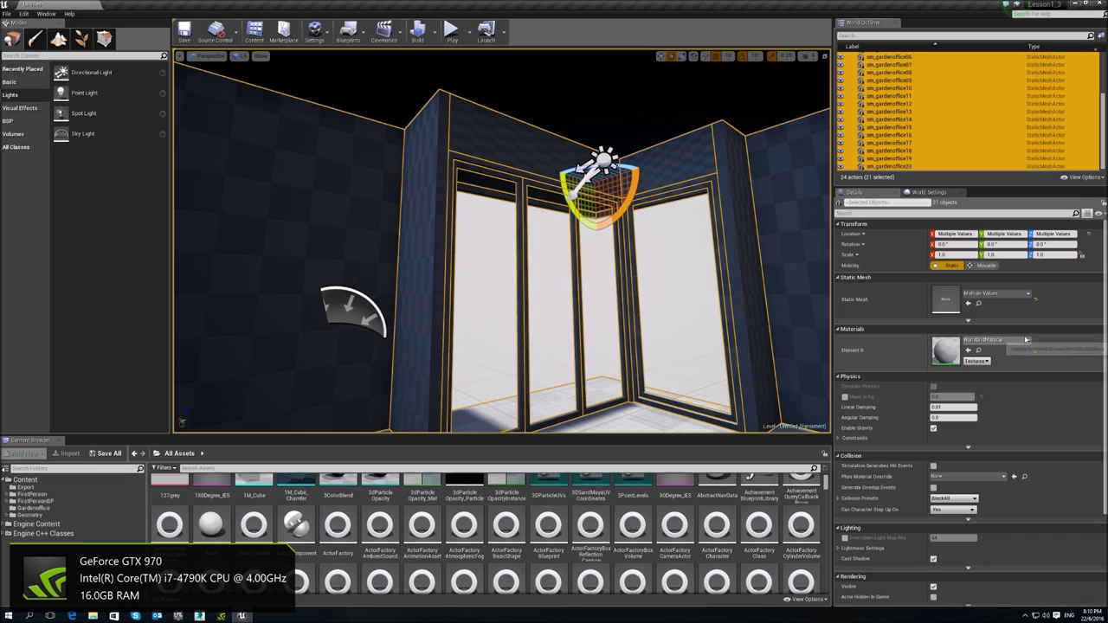
# Try the BaseColor material on all the selected garden office meshes and browse the material list for an alternative.
pyautogui.click(996, 340)
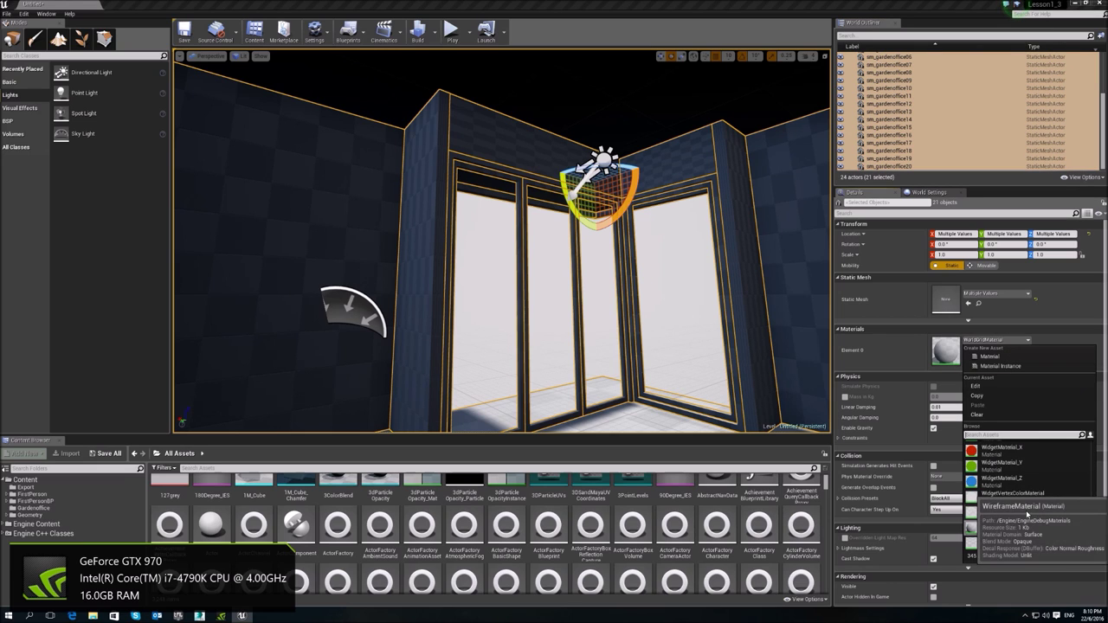
pyautogui.scroll(2, 1044, 492)
pyautogui.scroll(6, 1046, 491)
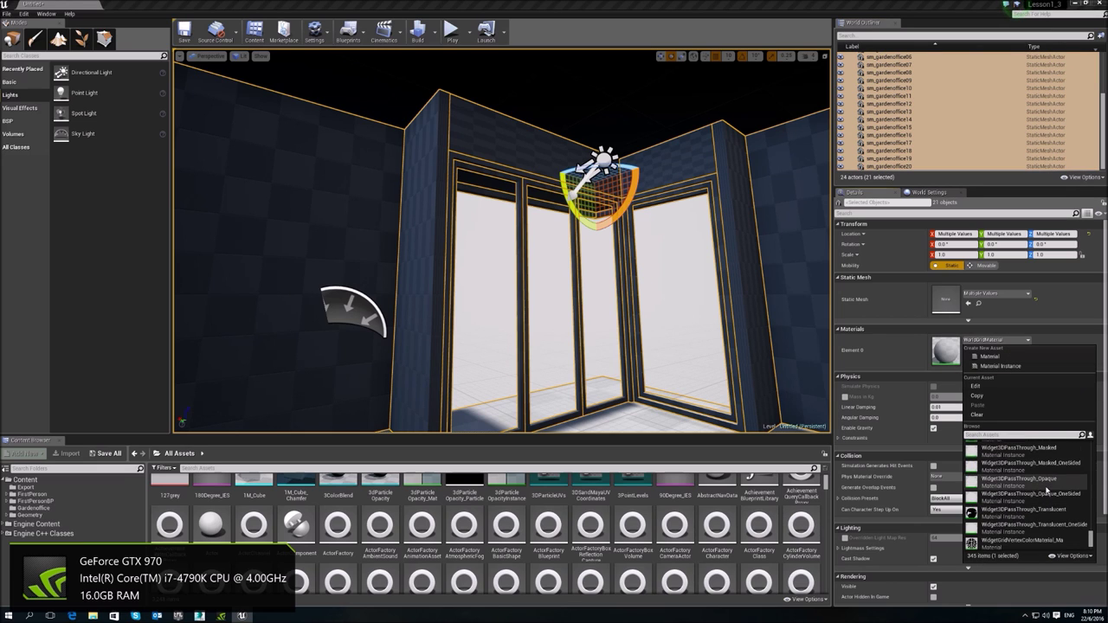
pyautogui.scroll(2, 1046, 491)
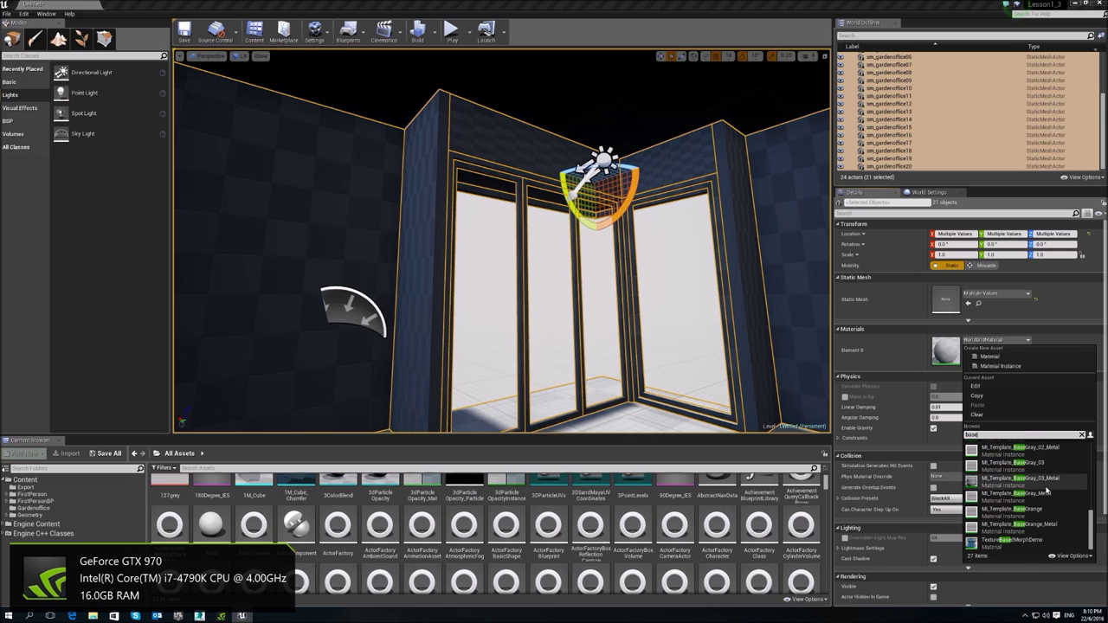
pyautogui.scroll(6, 1046, 490)
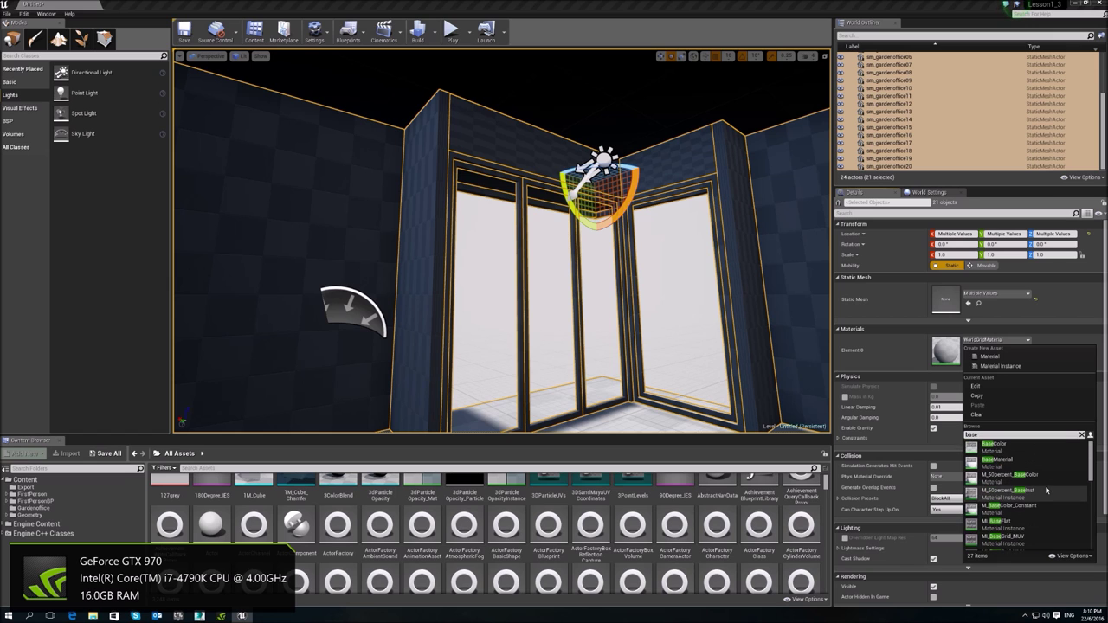
pyautogui.click(994, 445)
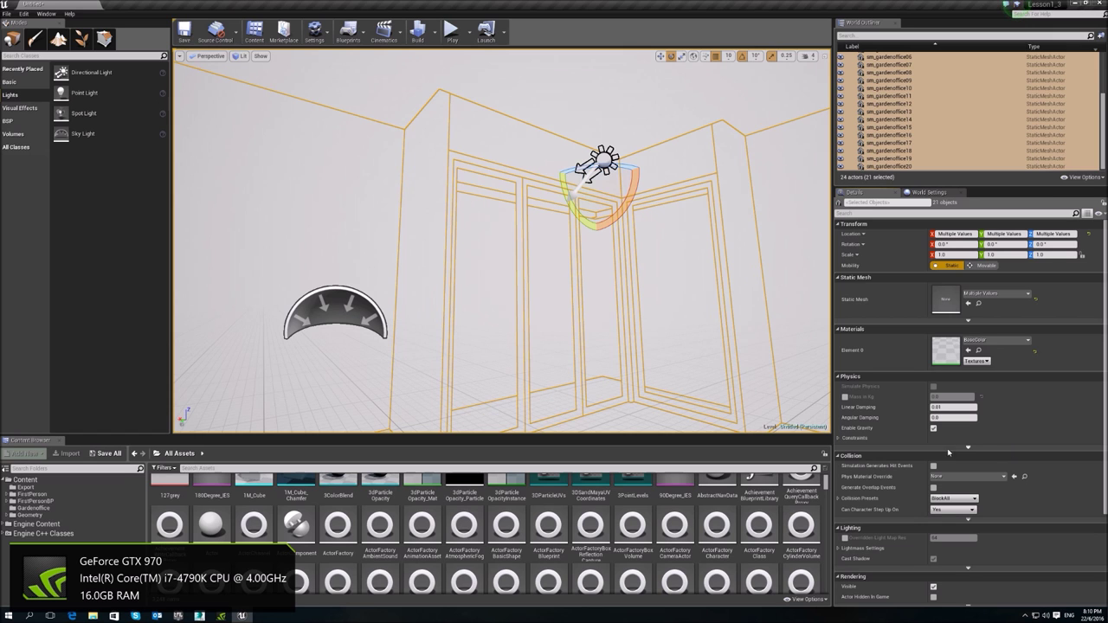
pyautogui.moveTo(633, 336)
pyautogui.mouseDown(button='right')
pyautogui.moveTo(651, 336)
pyautogui.moveTo(528, 336)
pyautogui.moveTo(701, 336)
pyautogui.moveTo(632, 339)
pyautogui.mouseUp(button='right')
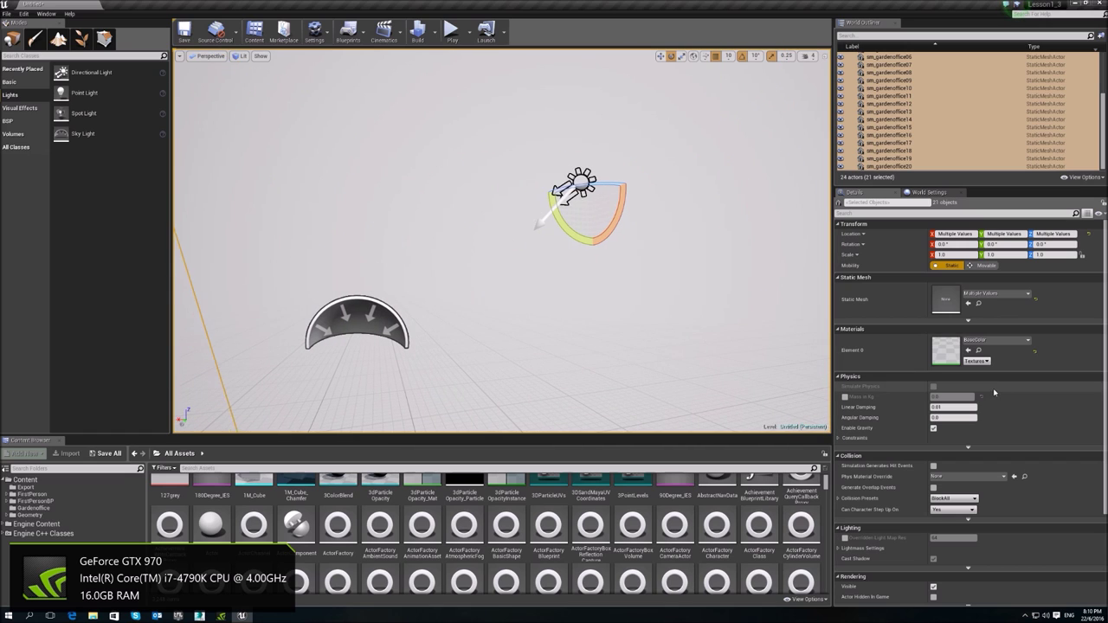
pyautogui.click(993, 340)
pyautogui.scroll(3, 1009, 460)
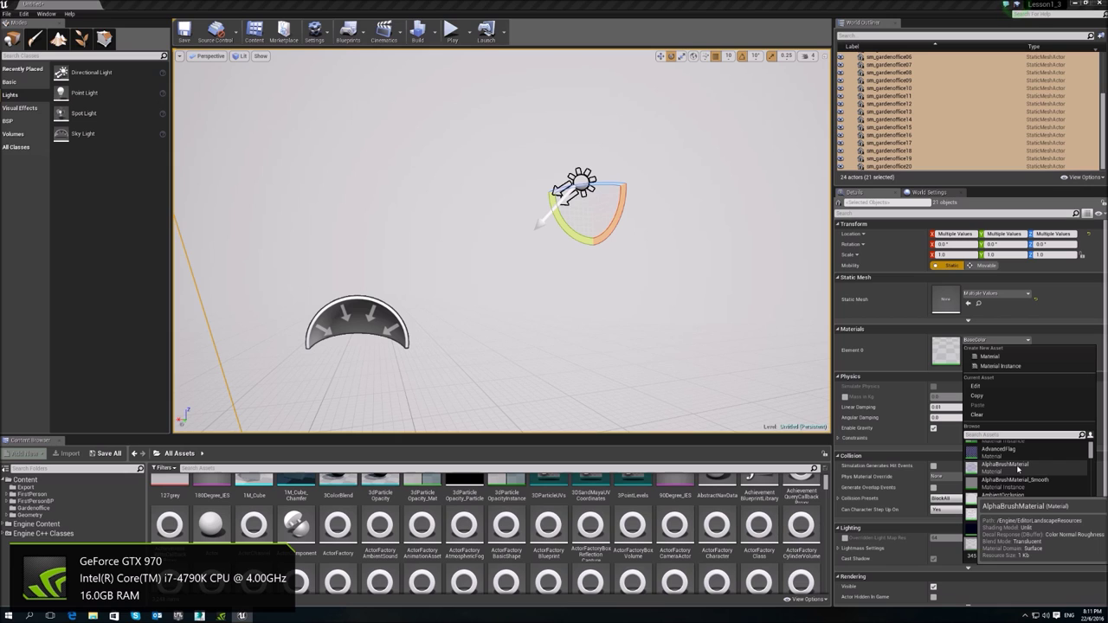
# Create a new folder named Materials inside the project's Content folder.
pyautogui.rightClick(26, 480)
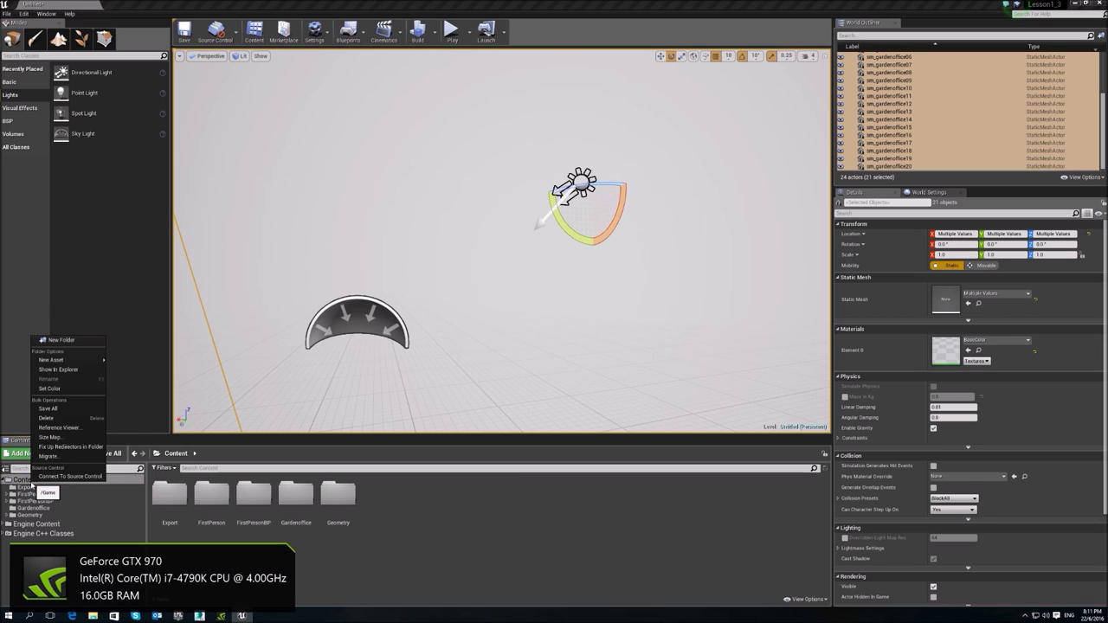
pyautogui.click(62, 341)
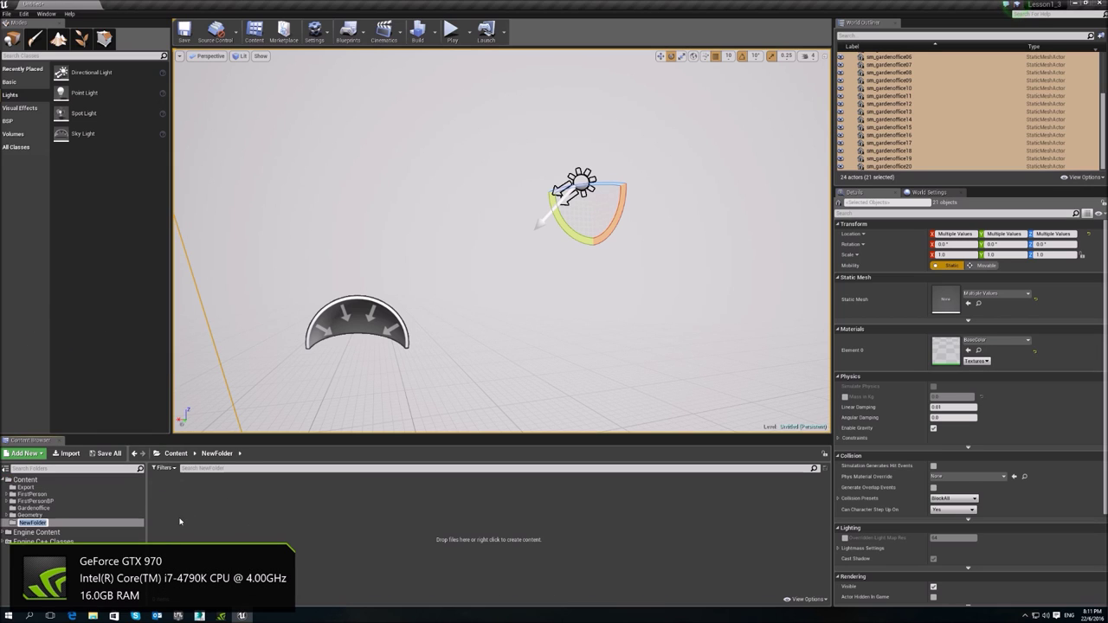
pyautogui.write('Materials')
pyautogui.press('Return')
# Create a new material named Mat_white_wall in the Materials folder.
pyautogui.rightClick(231, 528)
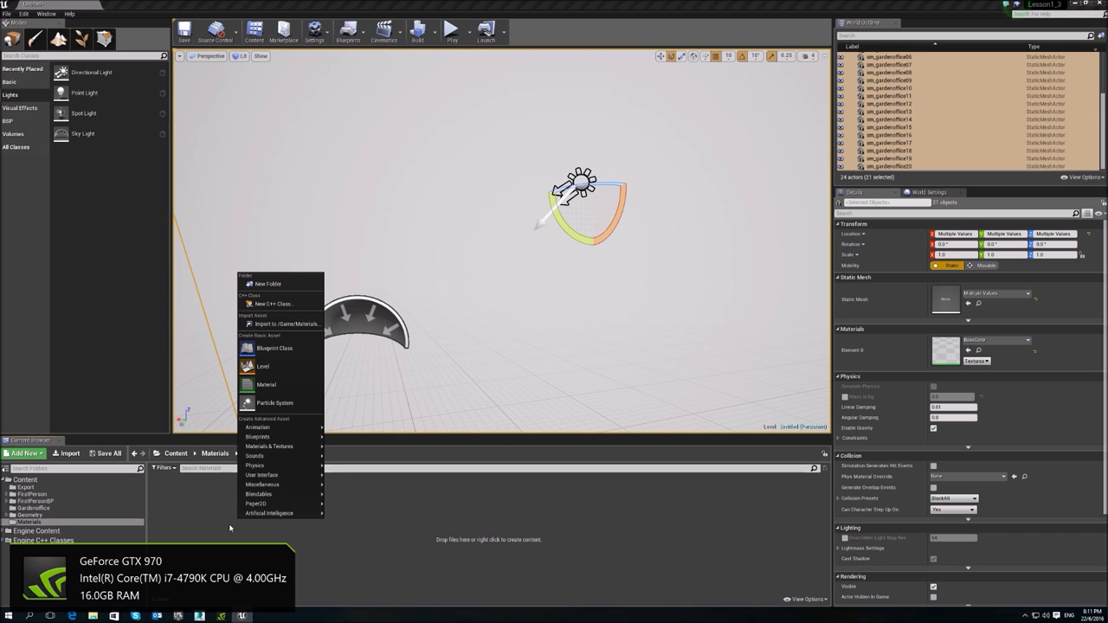
pyautogui.click(266, 384)
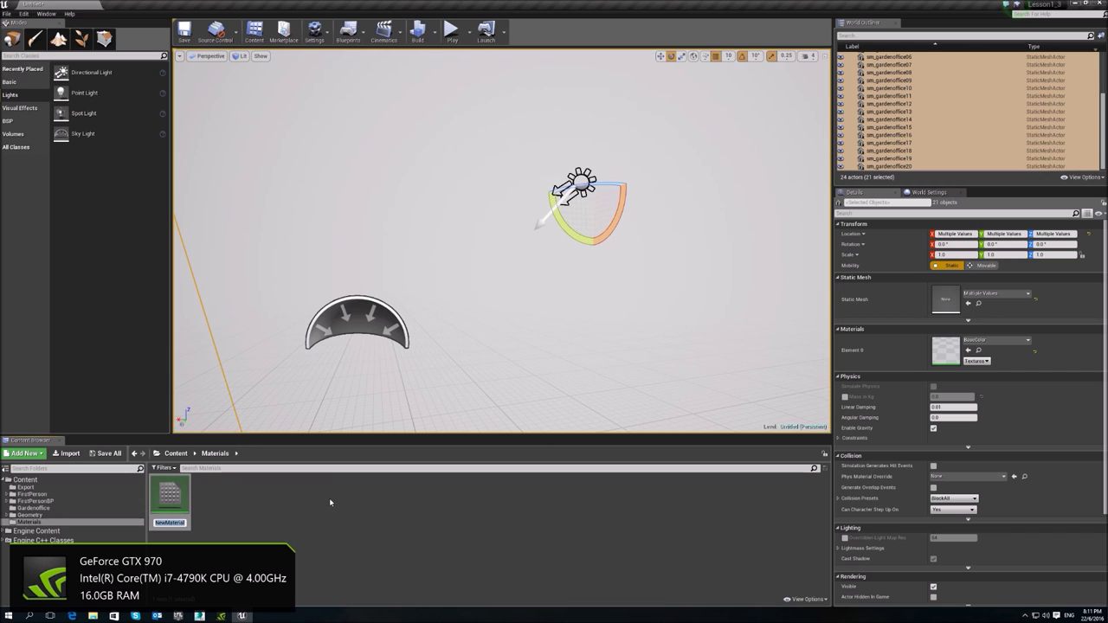
pyautogui.press('BackSpace')
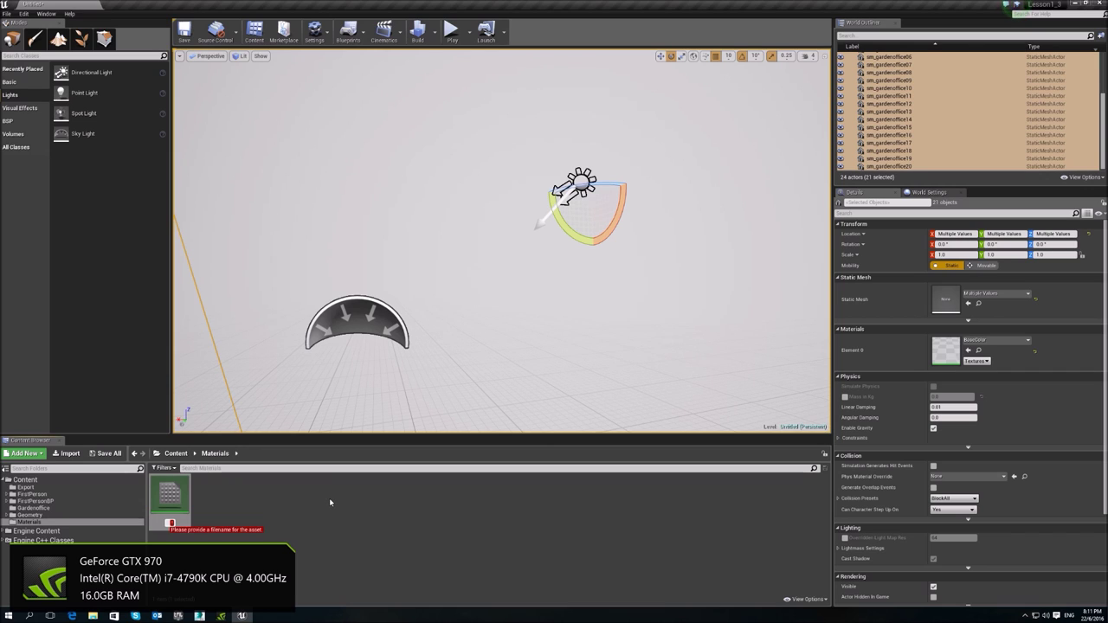
pyautogui.write('Mat_white_wall')
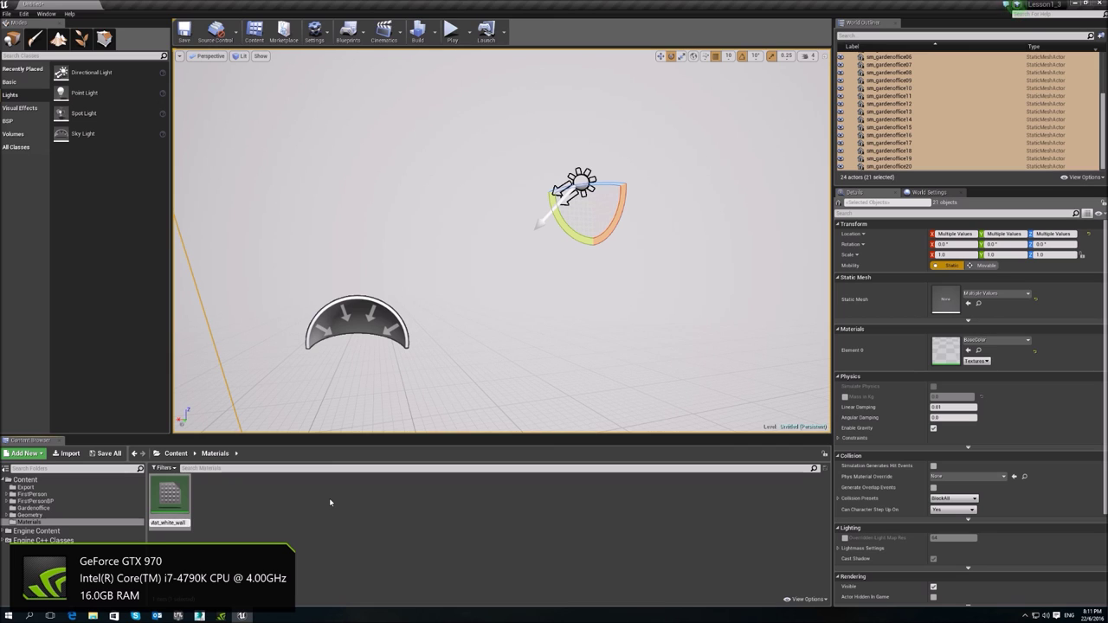
pyautogui.press('Return')
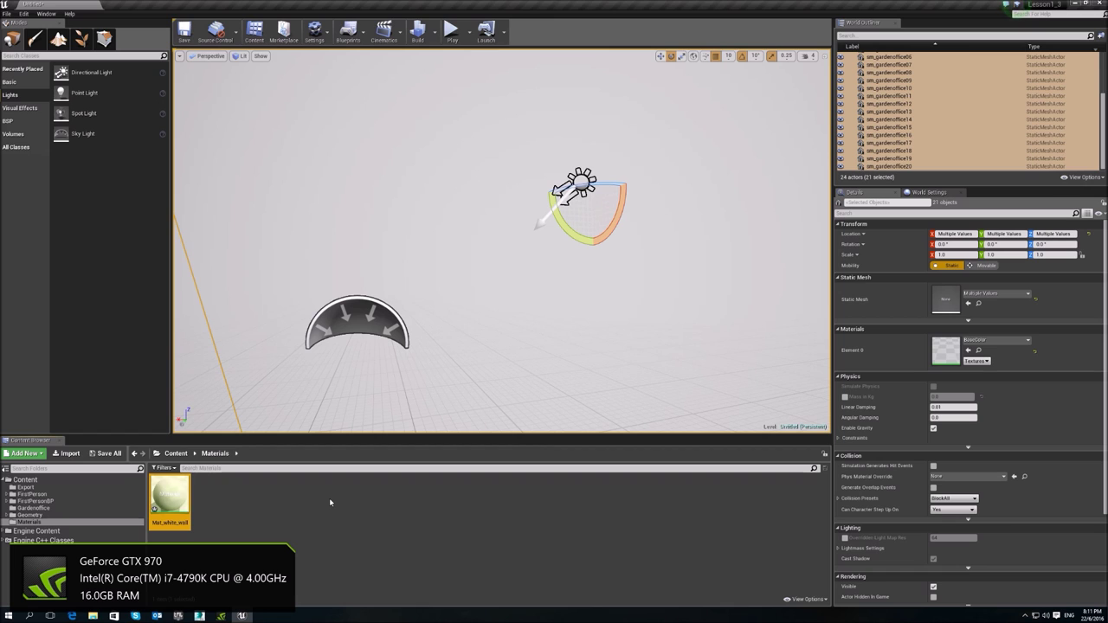
# Connect a Constant node with value 1.0 to the Base Color of Mat_white_wall, save the material and close it.
pyautogui.doubleClick(167, 498)
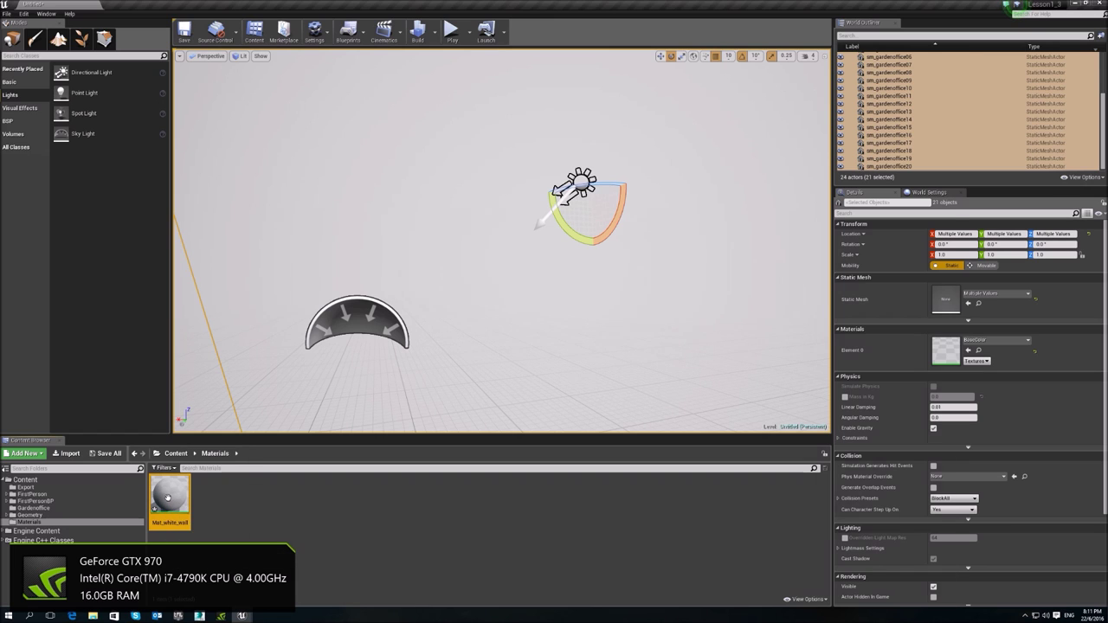
pyautogui.rightClick(444, 352)
pyautogui.write('constant')
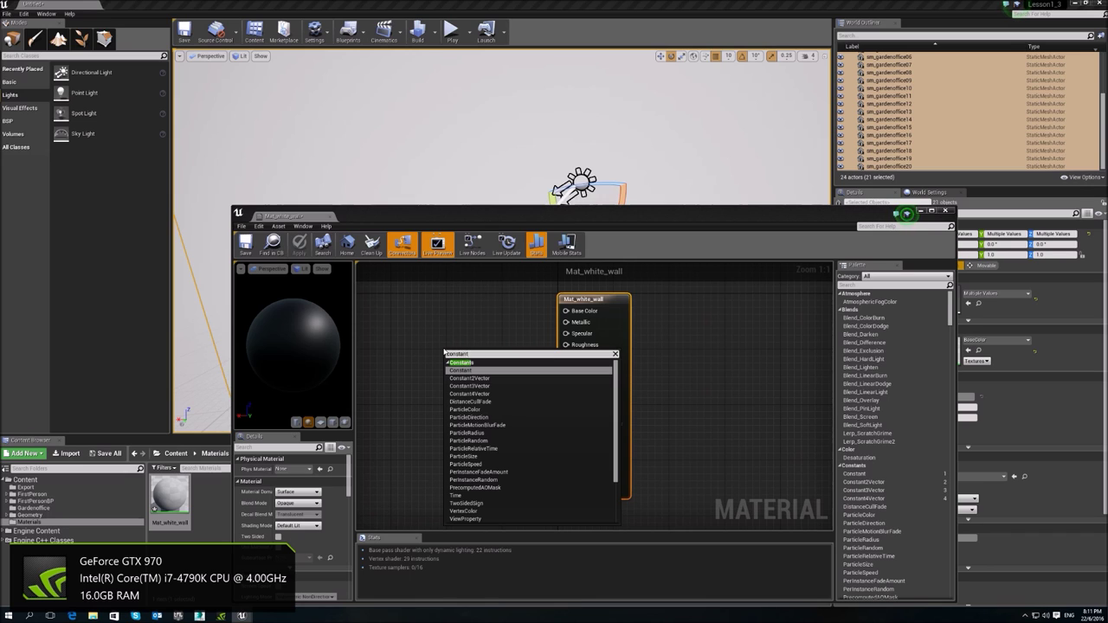
pyautogui.press('Return')
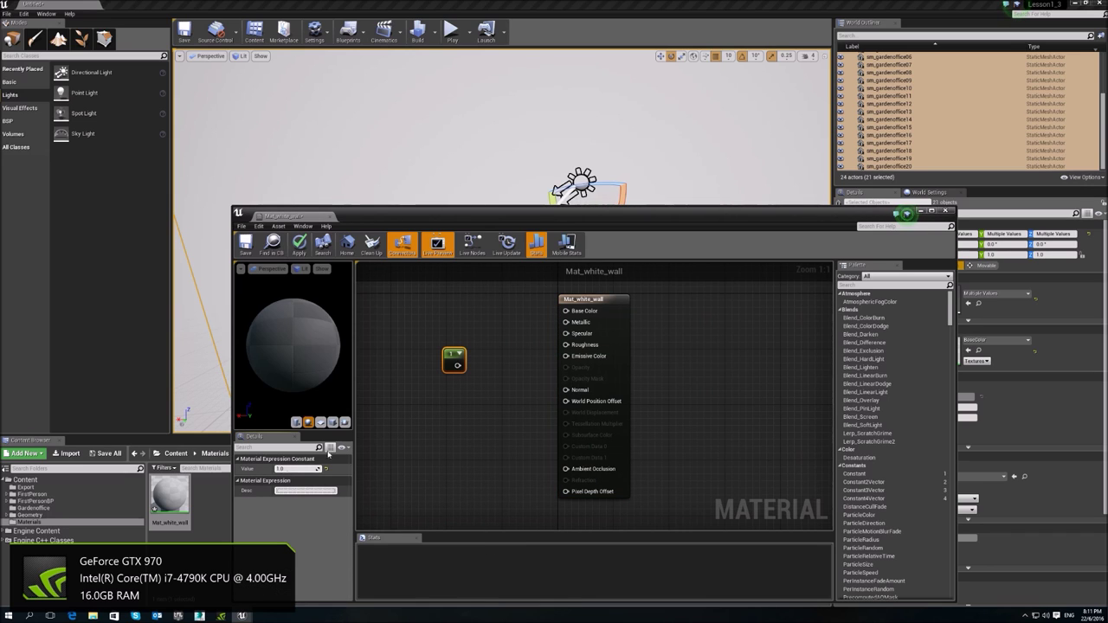
pyautogui.moveTo(457, 365); pyautogui.dragTo(565, 312)
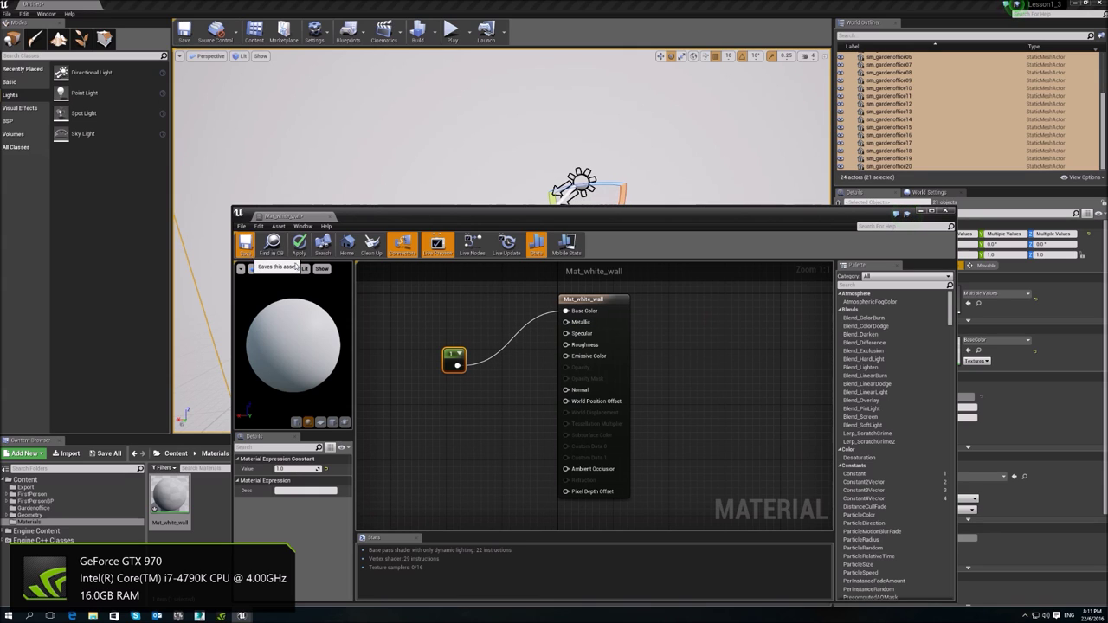
pyautogui.click(246, 246)
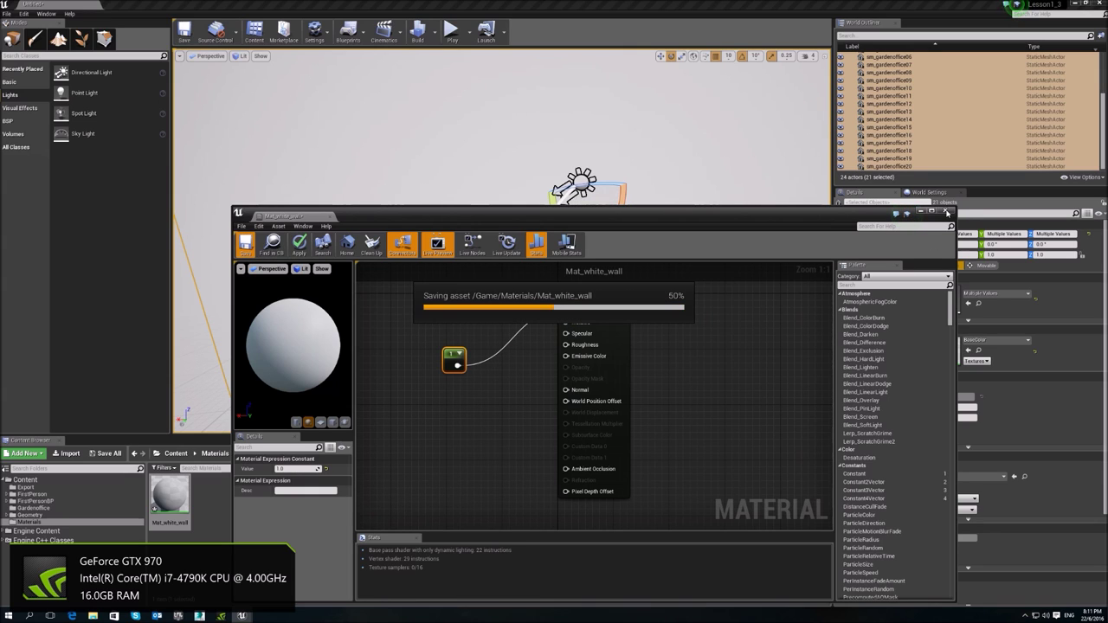
pyautogui.click(947, 213)
# Assign Mat_white_wall to all the selected garden office meshes and check the white walls inside the room.
pyautogui.click(984, 340)
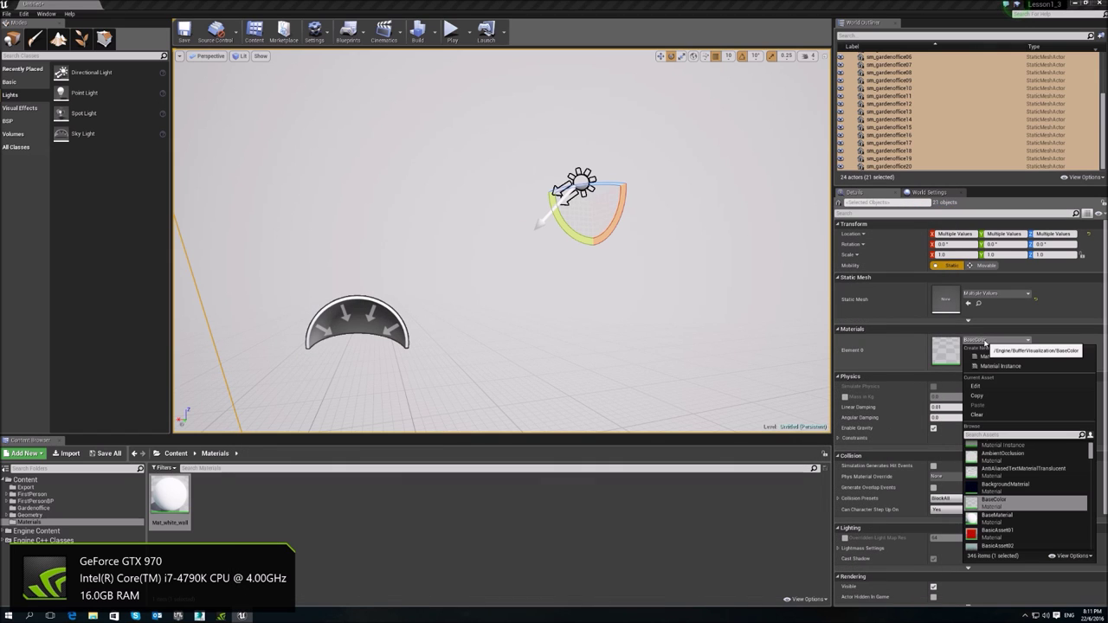
pyautogui.write('white')
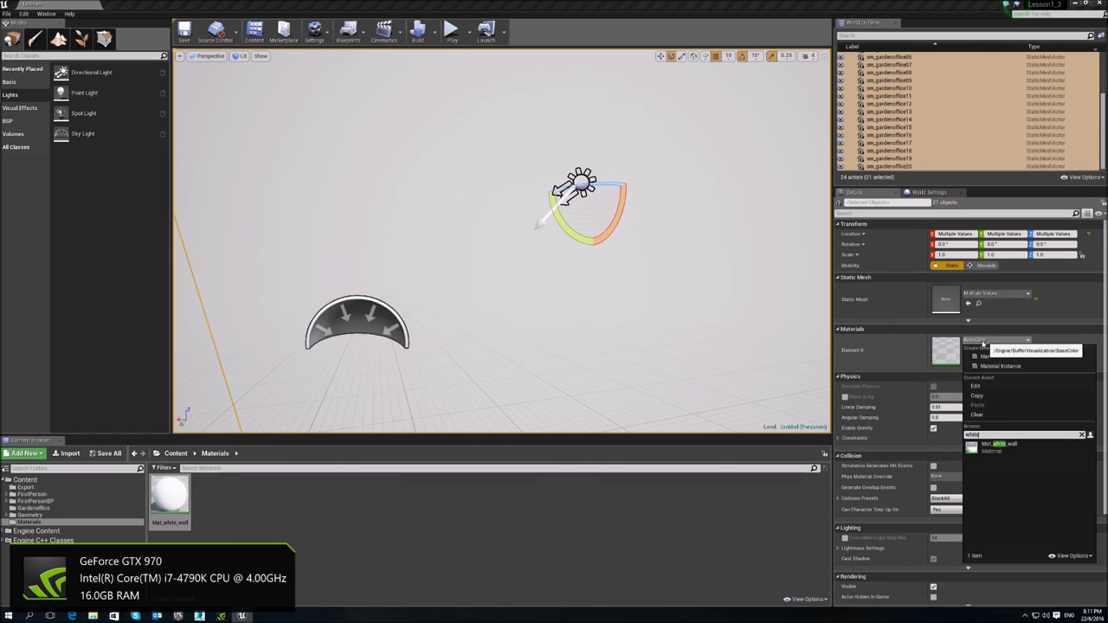
pyautogui.click(996, 445)
pyautogui.moveTo(502, 241); pyautogui.dragTo(286, 294, button='right')
pyautogui.moveTo(441, 277); pyautogui.dragTo(177, 425, button='right')
pyautogui.moveTo(503, 241); pyautogui.dragTo(528, 320, button='right')
pyautogui.moveTo(259, 346)
pyautogui.mouseDown(button='right')
pyautogui.moveTo(273, 342)
pyautogui.moveTo(259, 346)
pyautogui.mouseUp(button='right')
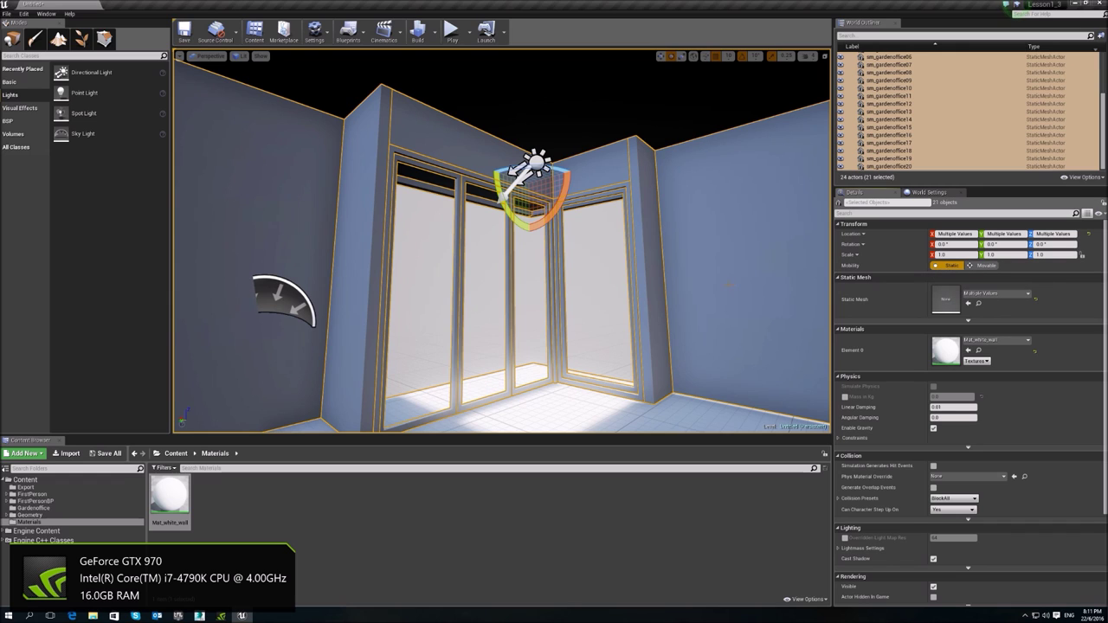
pyautogui.moveTo(729, 284)
pyautogui.mouseDown(button='right')
pyautogui.moveTo(671, 299)
pyautogui.moveTo(563, 299)
pyautogui.moveTo(576, 277)
pyautogui.moveTo(671, 295)
pyautogui.moveTo(813, 285)
pyautogui.moveTo(718, 294)
pyautogui.moveTo(736, 293)
pyautogui.mouseUp(button='right')
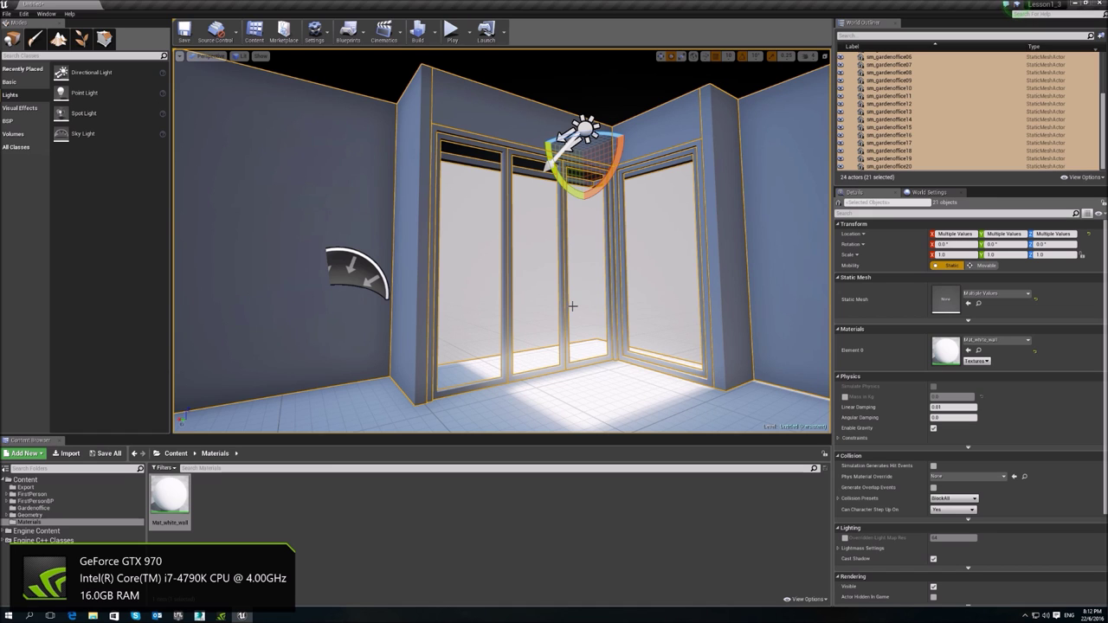
# Place a Lightmass Importance Volume on the floor inside the room, near the glazed corner.
pyautogui.moveTo(581, 307); pyautogui.dragTo(324, 297, button='right')
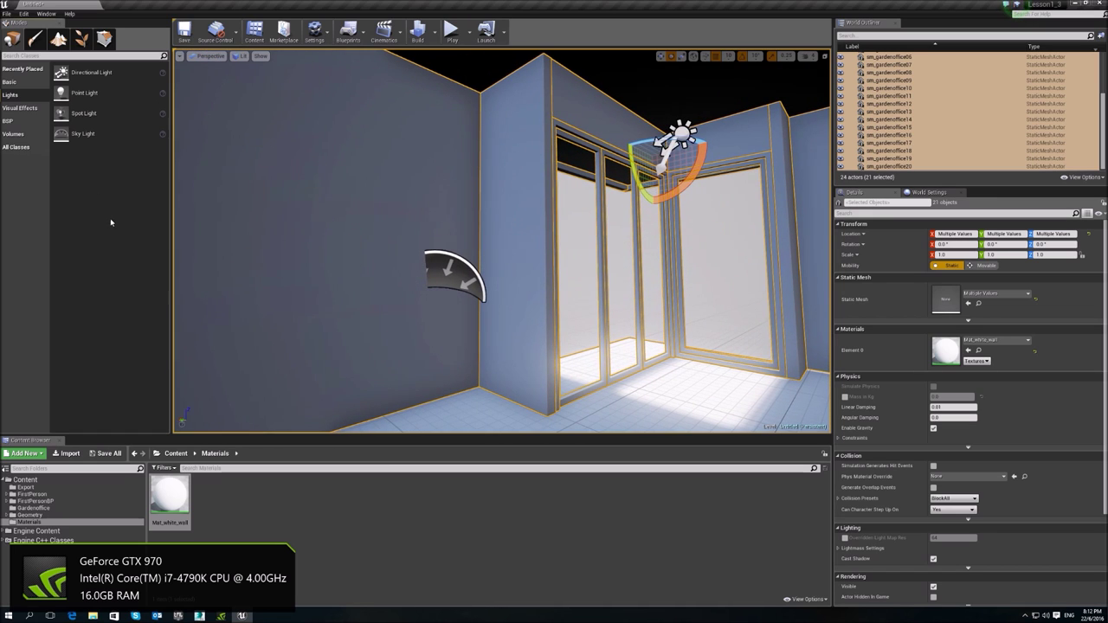
pyautogui.click(24, 109)
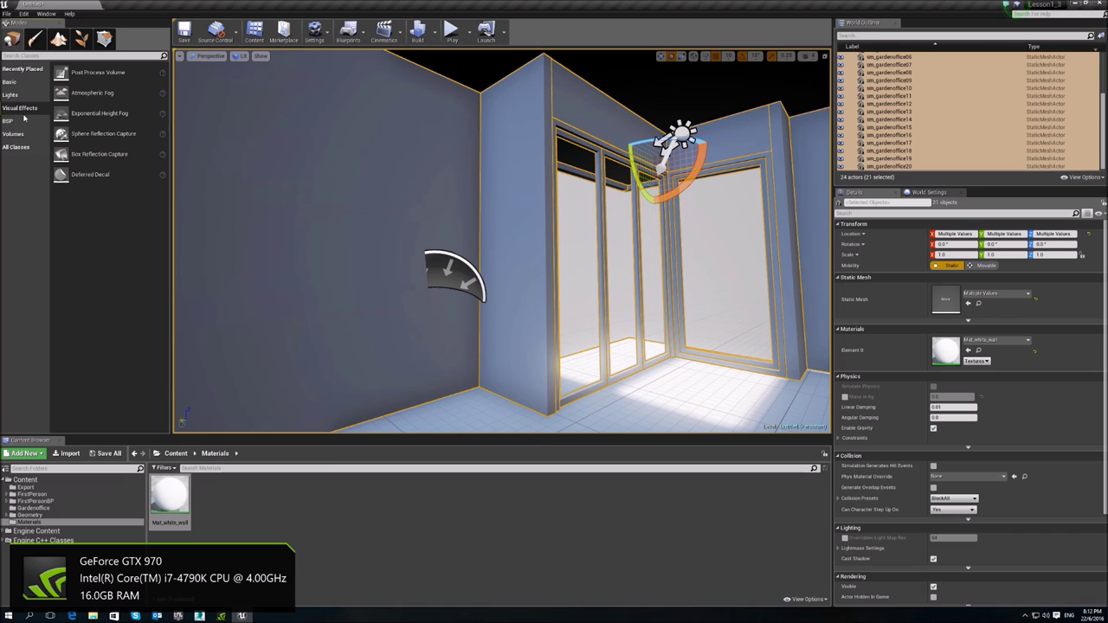
pyautogui.click(16, 135)
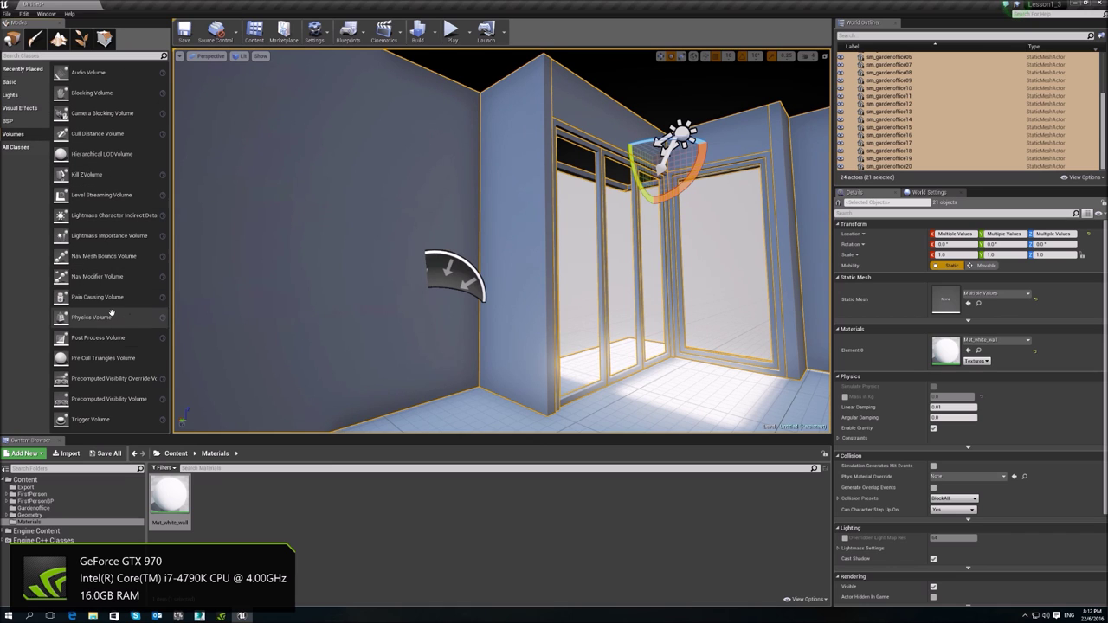
pyautogui.moveTo(109, 236); pyautogui.dragTo(673, 388)
# Set the Lightmass Importance Volume's box brush size to 1000 in X, Y and Z.
pyautogui.moveTo(674, 389); pyautogui.dragTo(780, 392, button='right')
pyautogui.press('s')
pyautogui.press('w')
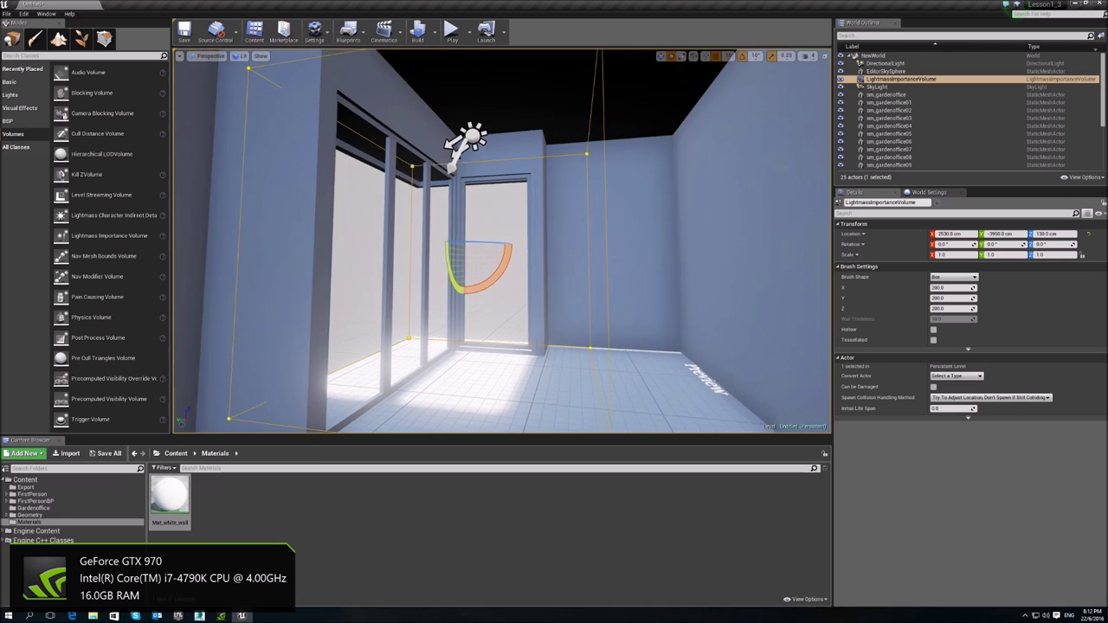
pyautogui.moveTo(502, 243); pyautogui.dragTo(459, 248, button='right')
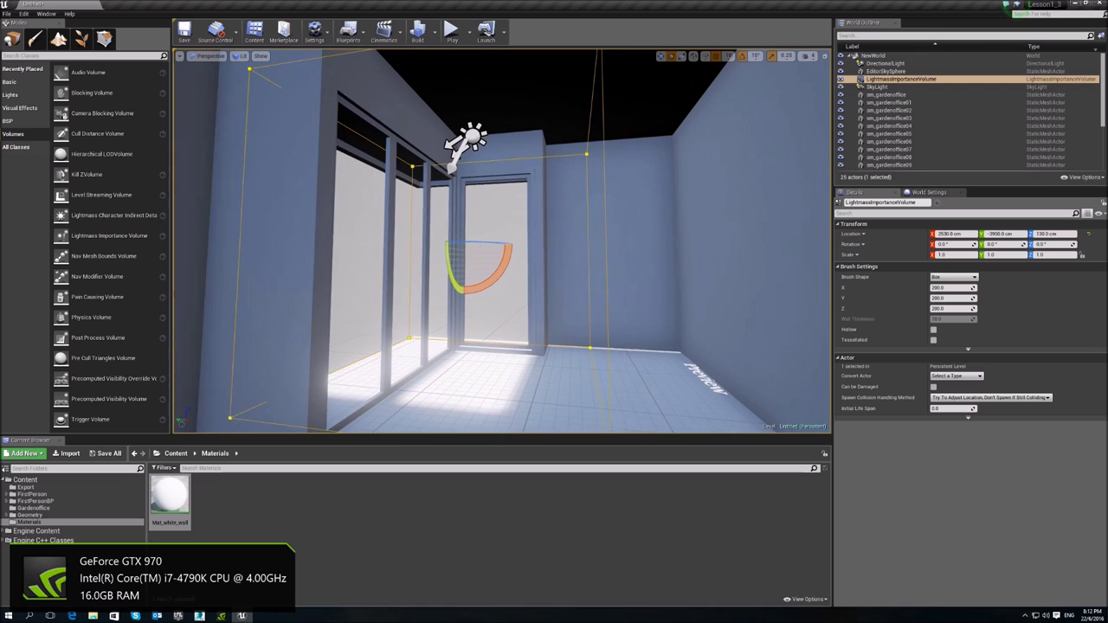
pyautogui.press('s')
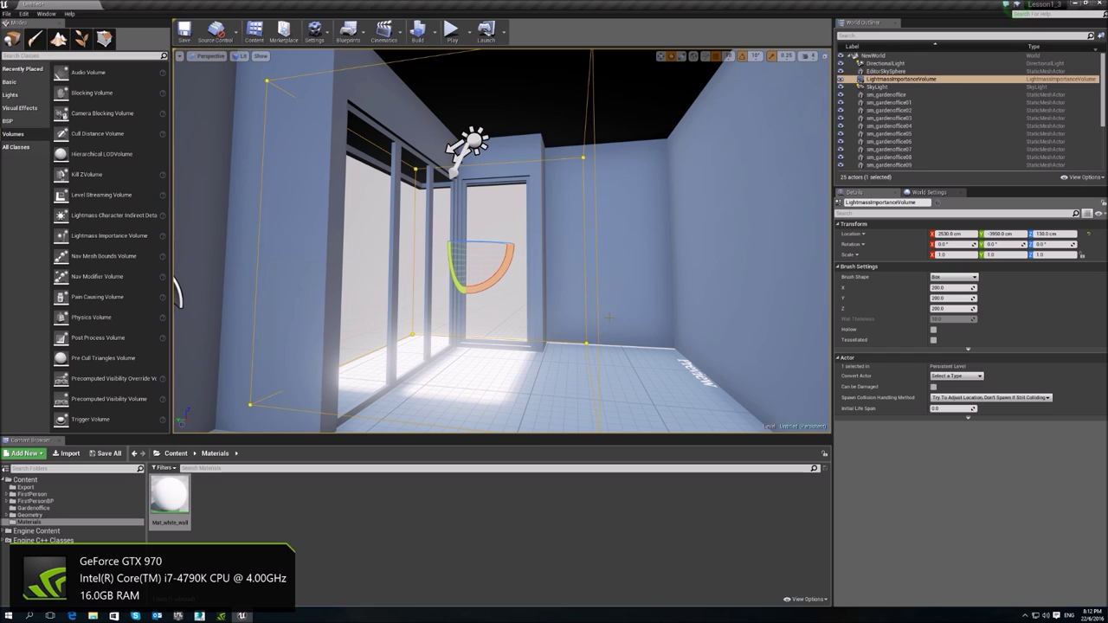
pyautogui.click(948, 287)
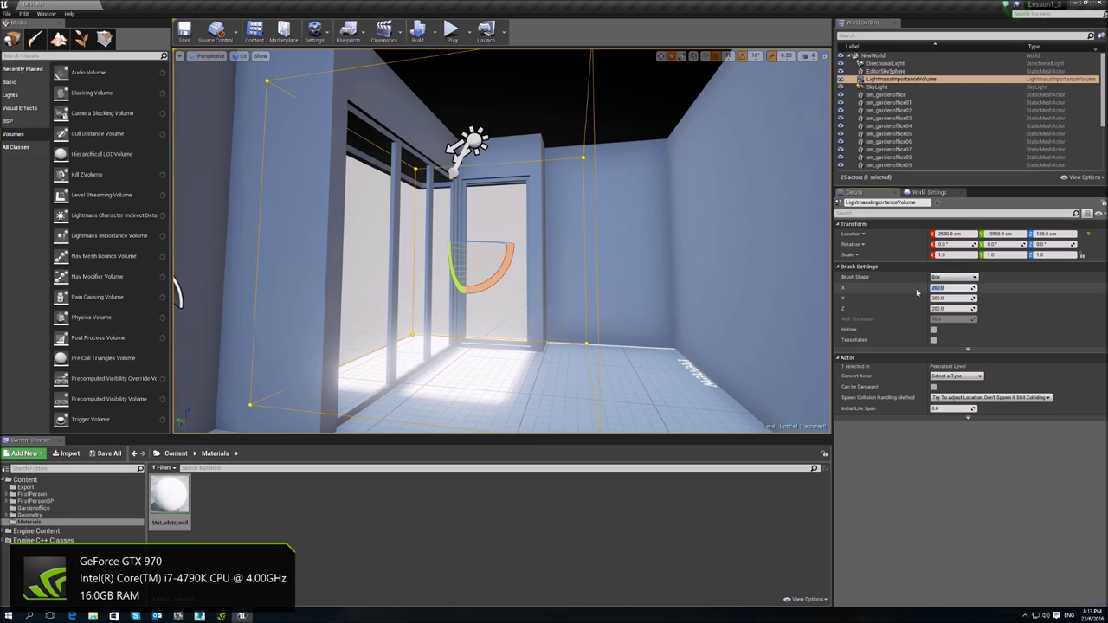
pyautogui.write('1000')
pyautogui.press('Tab')
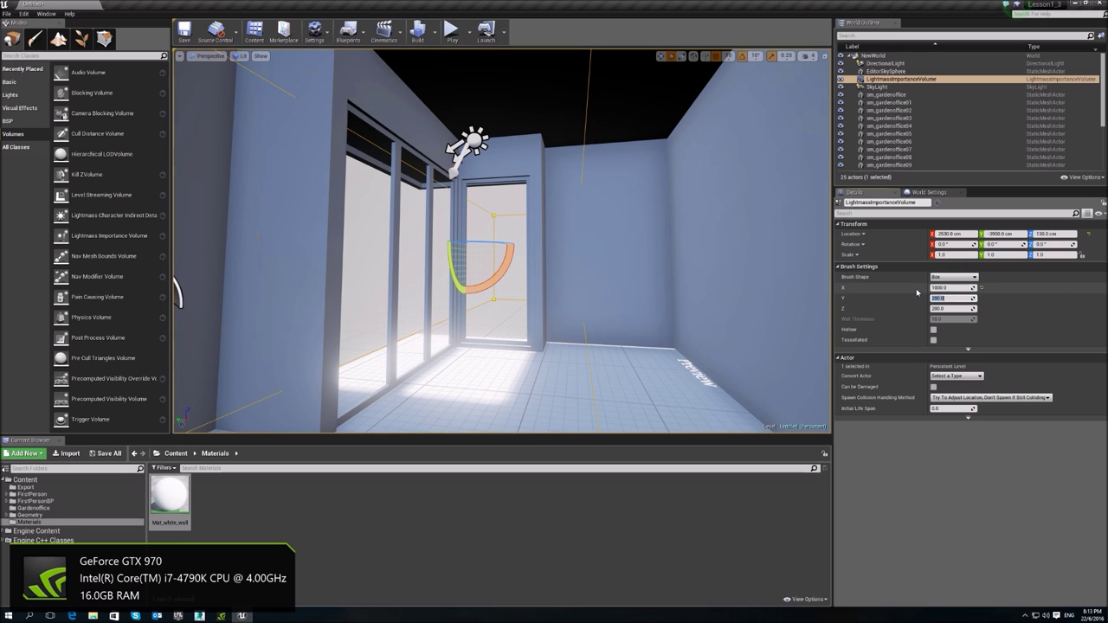
pyautogui.write('1000')
pyautogui.press('Tab')
pyautogui.write('1000')
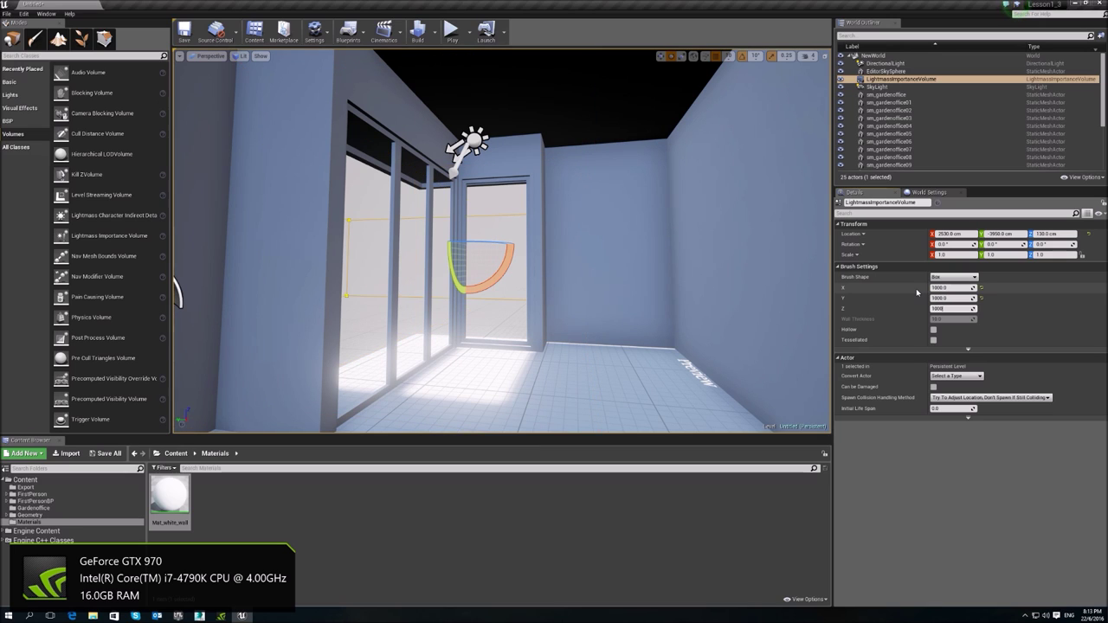
pyautogui.press('Return')
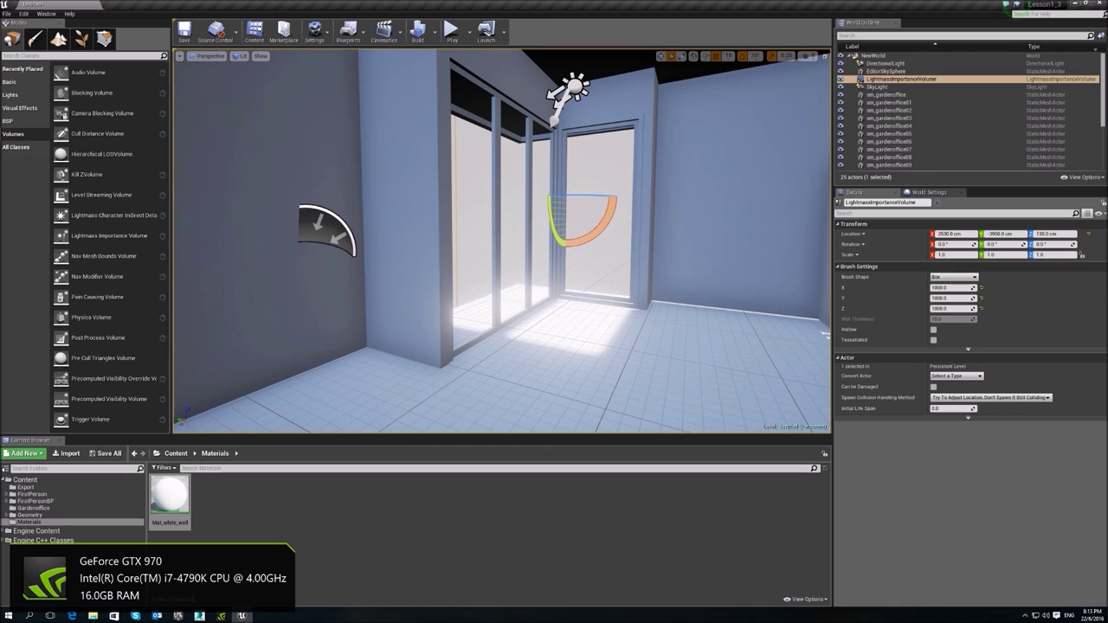
# Build only the lighting for the level.
pyautogui.click(434, 35)
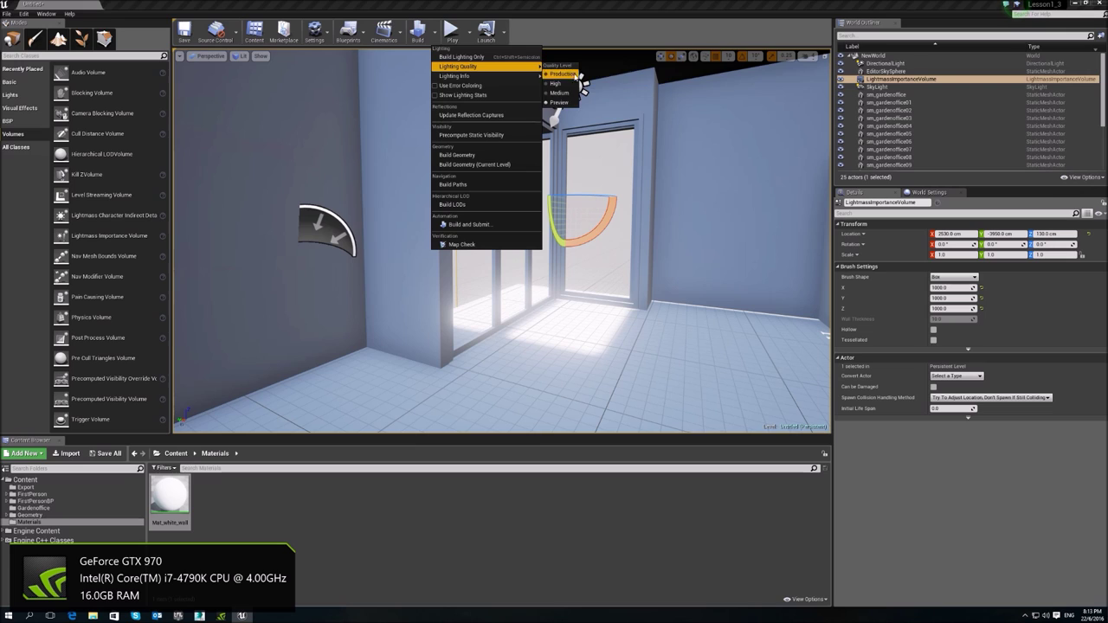
pyautogui.moveTo(490, 73)
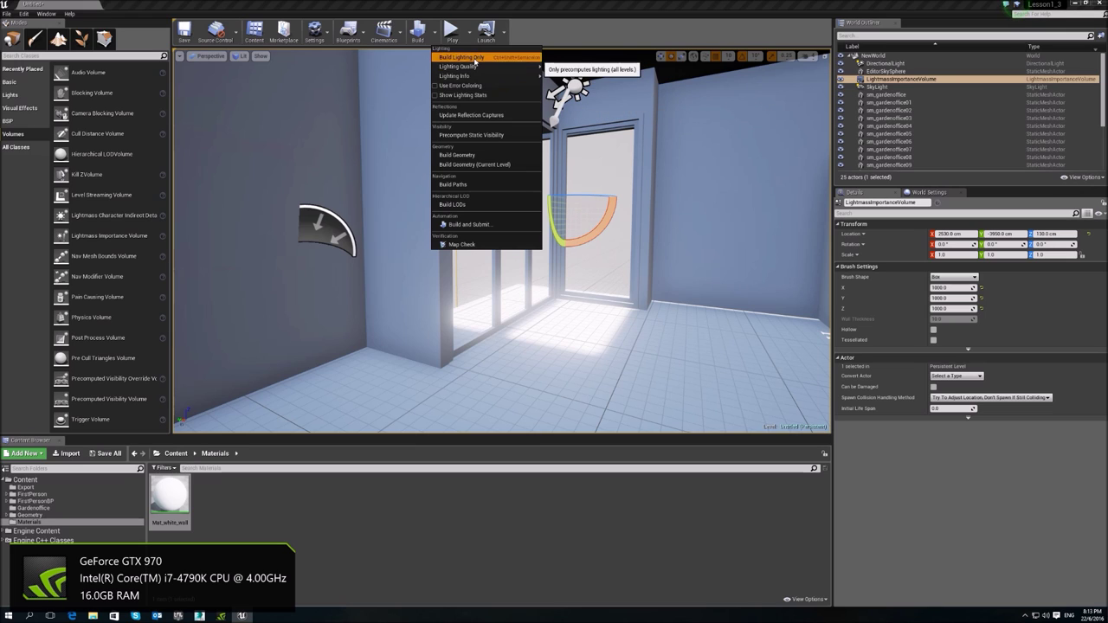
pyautogui.click(474, 57)
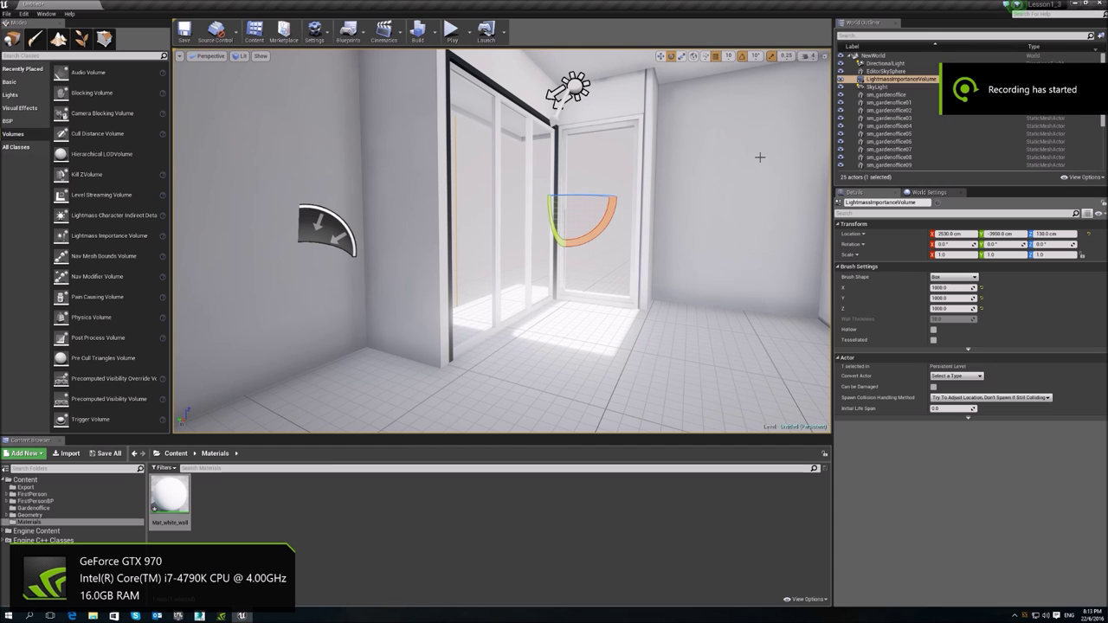
# Inspect the built lighting around the room and select the black frame around the glazed wall, sm_gardenoffice02.
pyautogui.moveTo(760, 156); pyautogui.dragTo(485, 121, button='right')
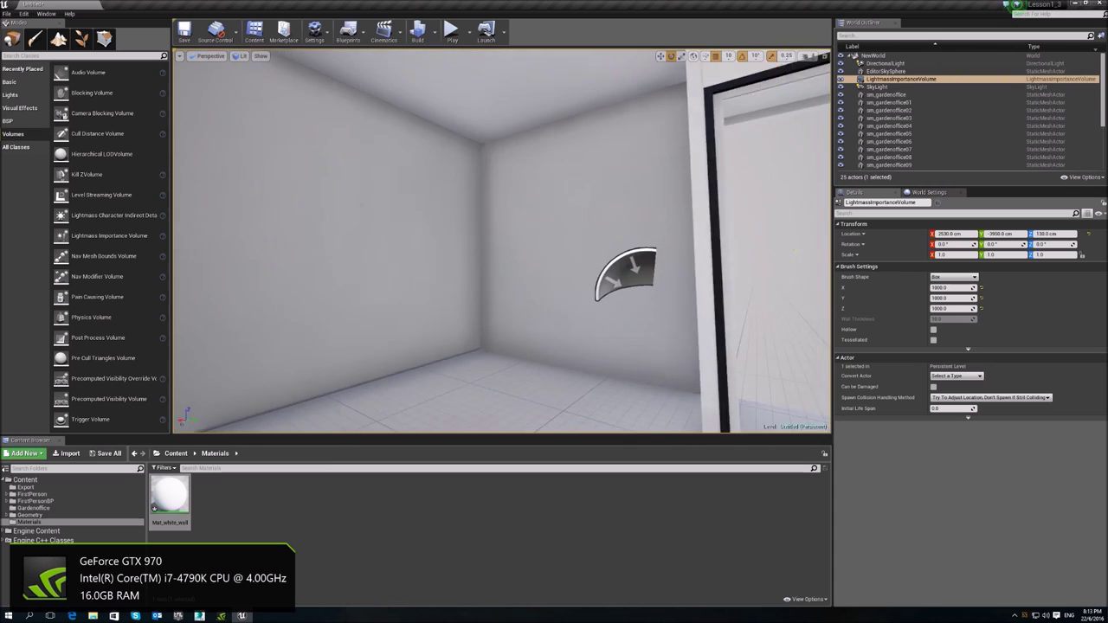
pyautogui.moveTo(684, 160); pyautogui.dragTo(542, 265, button='right')
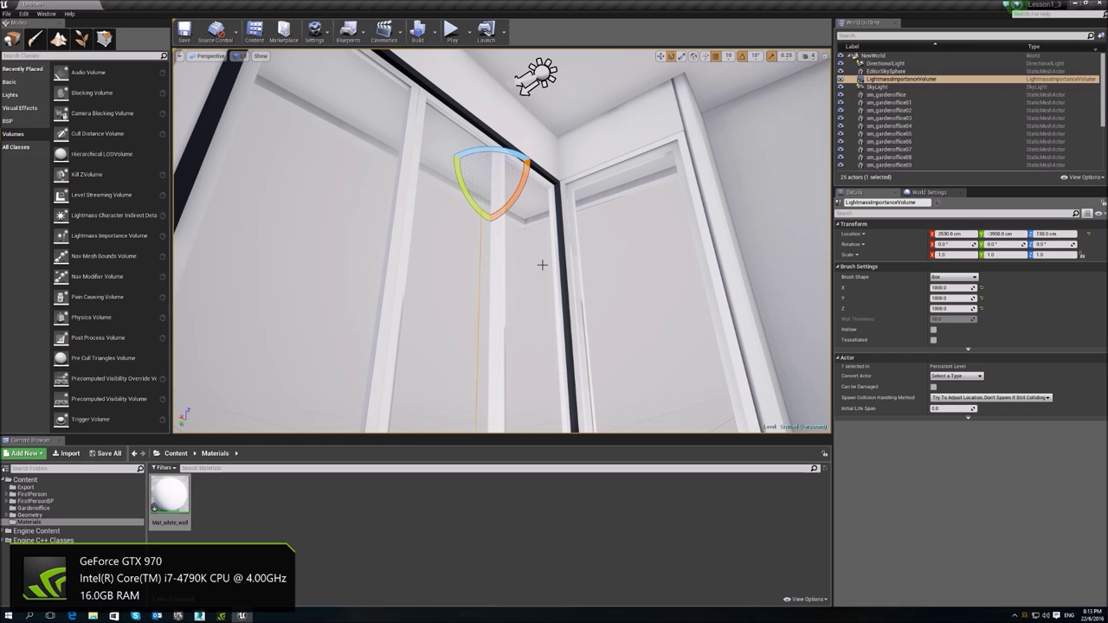
pyautogui.click(598, 301)
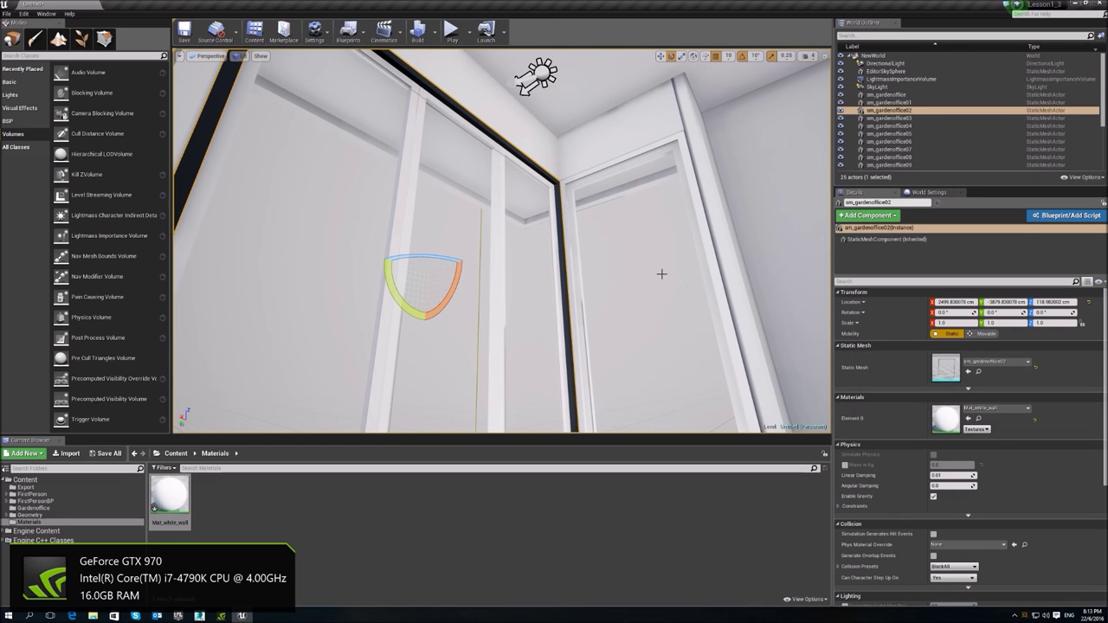
pyautogui.moveTo(662, 274); pyautogui.dragTo(693, 320, button='right')
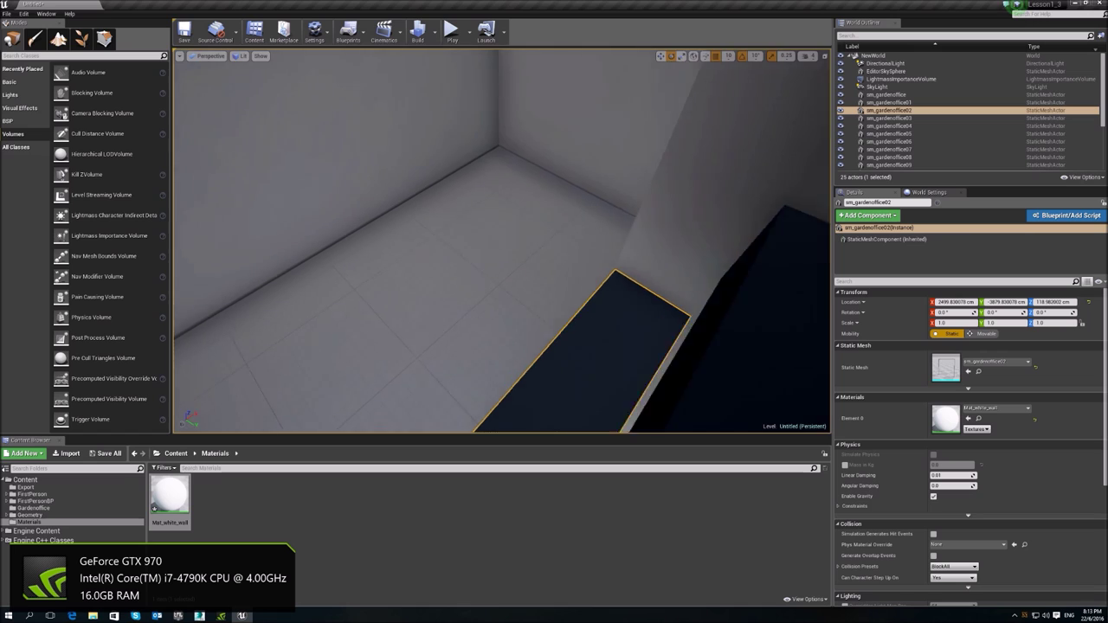
pyautogui.moveTo(582, 279); pyautogui.dragTo(536, 290, button='right')
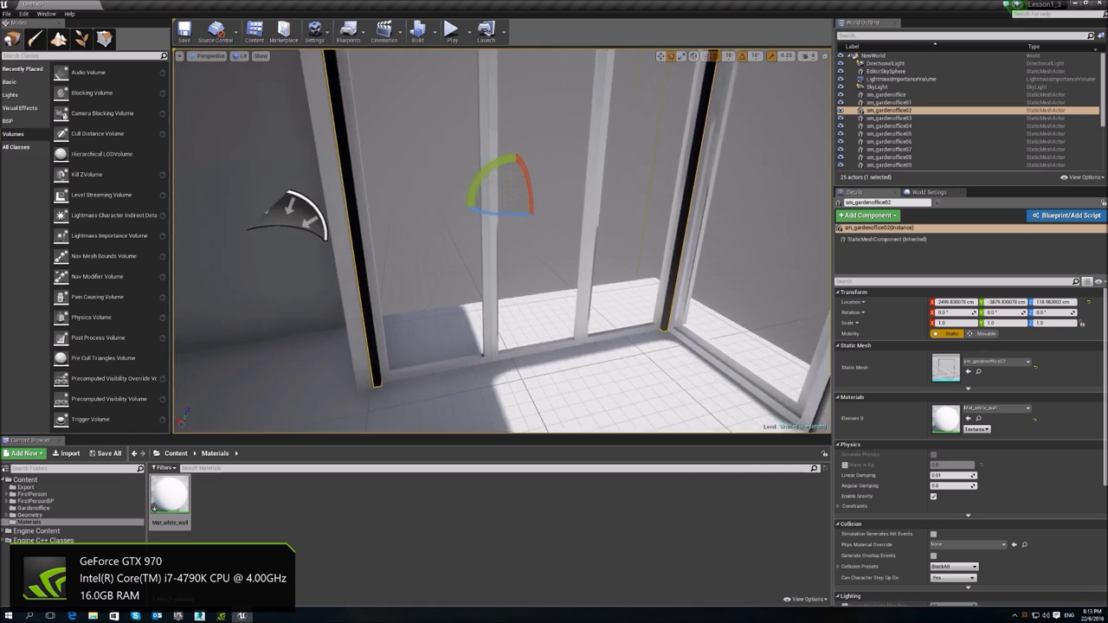
pyautogui.moveTo(294, 216); pyautogui.dragTo(528, 260, button='right')
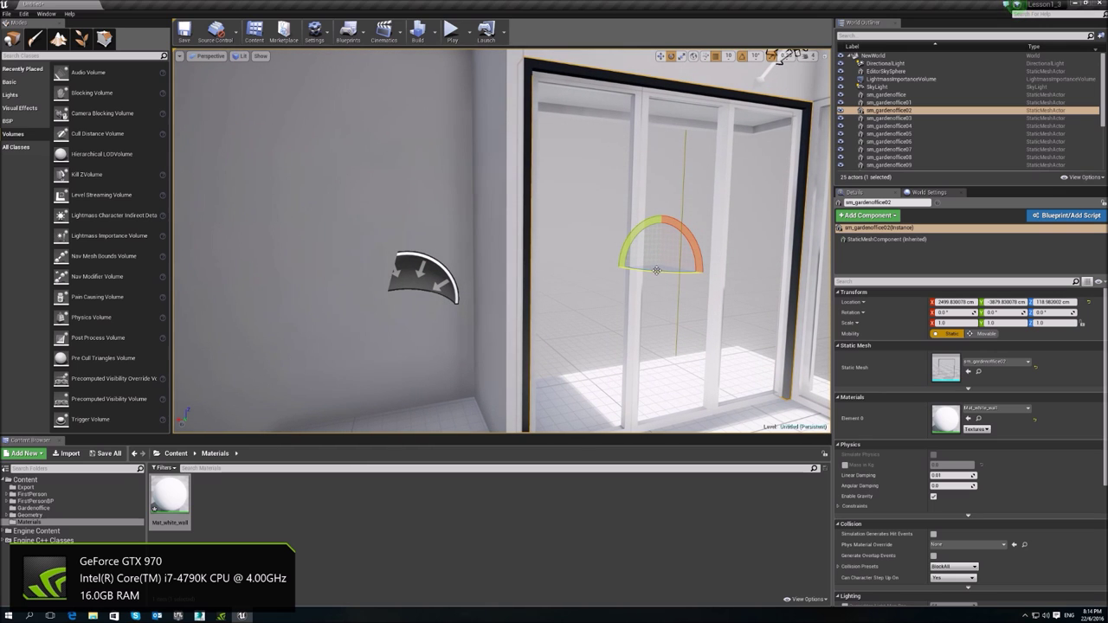
# Open the static mesh of the black window frame, display its UVs, check which UV channels it has and close it.
pyautogui.doubleClick(947, 373)
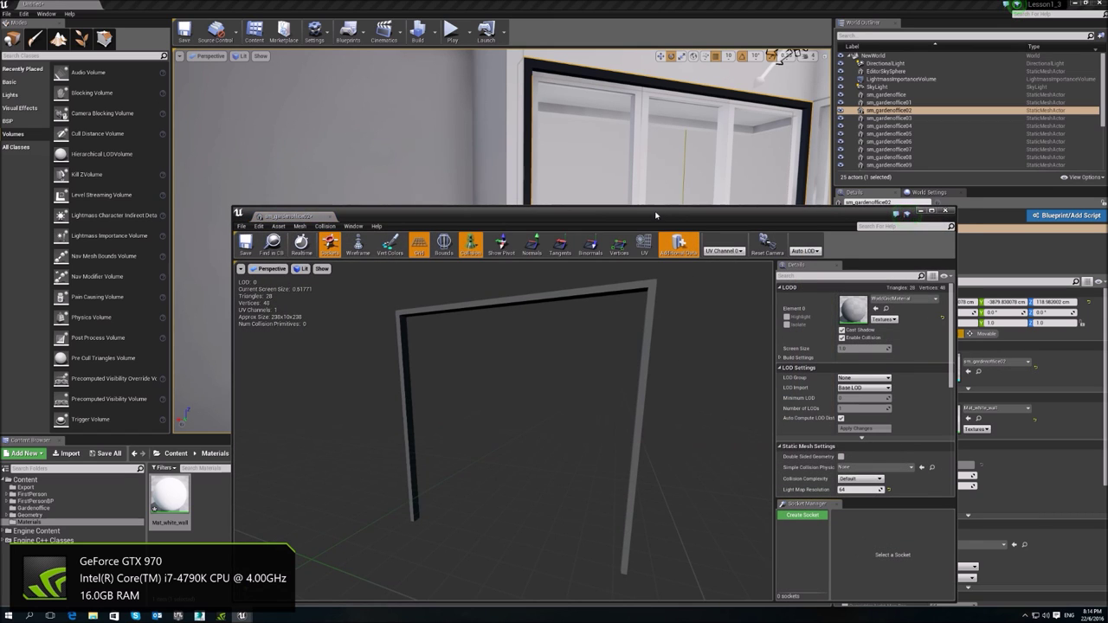
pyautogui.moveTo(903, 212); pyautogui.dragTo(892, 183)
pyautogui.click(636, 227)
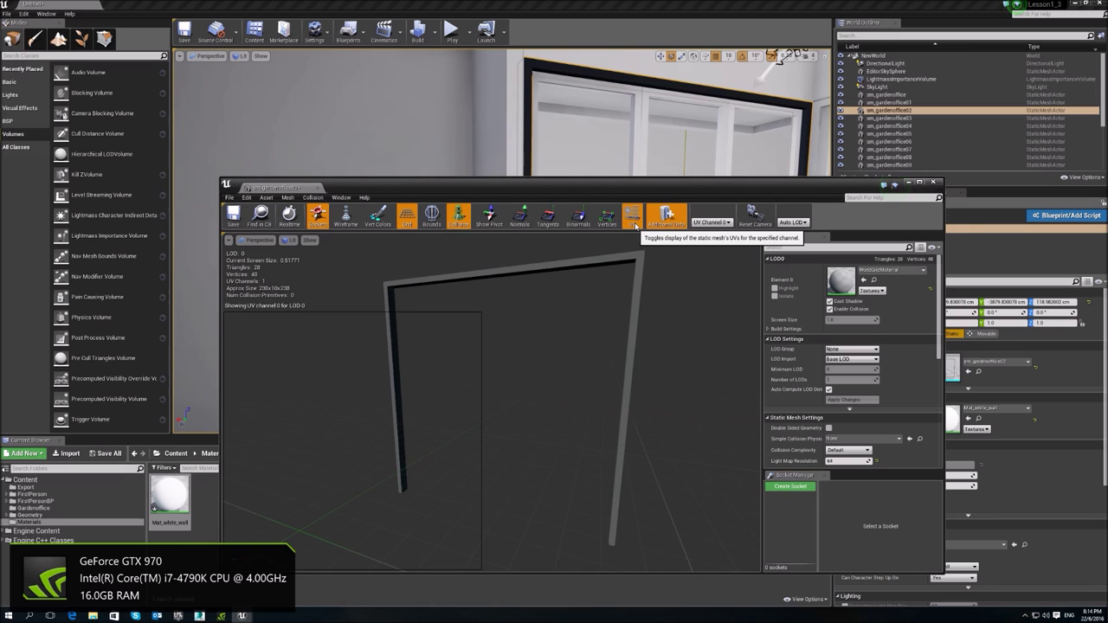
pyautogui.click(722, 223)
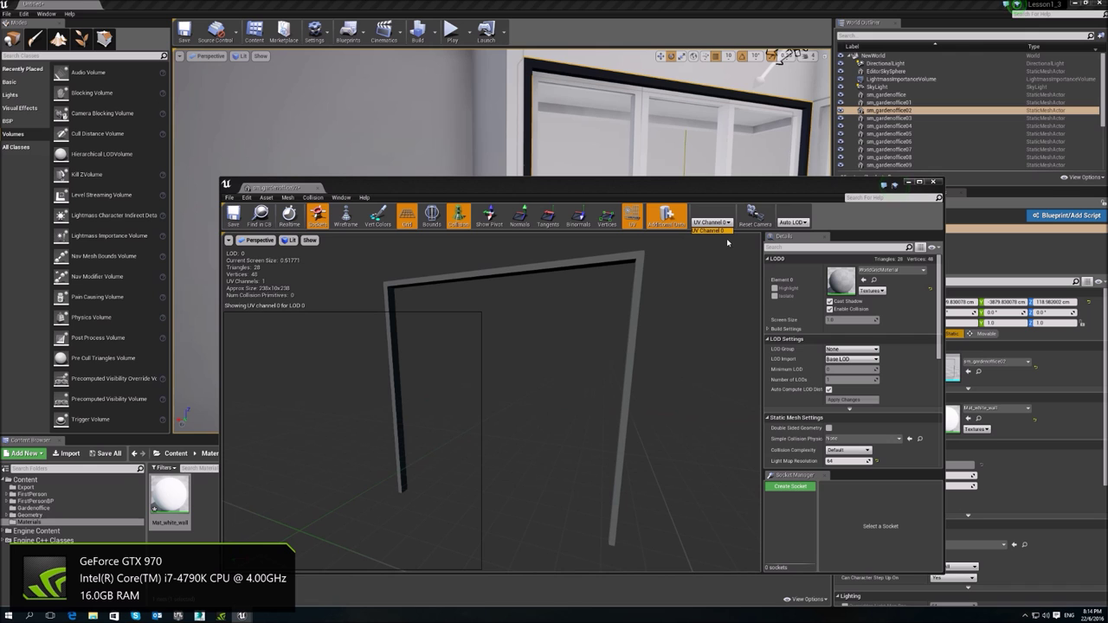
pyautogui.click(933, 182)
# Open the mesh of the wall sm_gardenoffice06 for comparison, display its UV channels 0 and 1, and close it.
pyautogui.moveTo(695, 193); pyautogui.dragTo(518, 221, button='right')
pyautogui.click(469, 191)
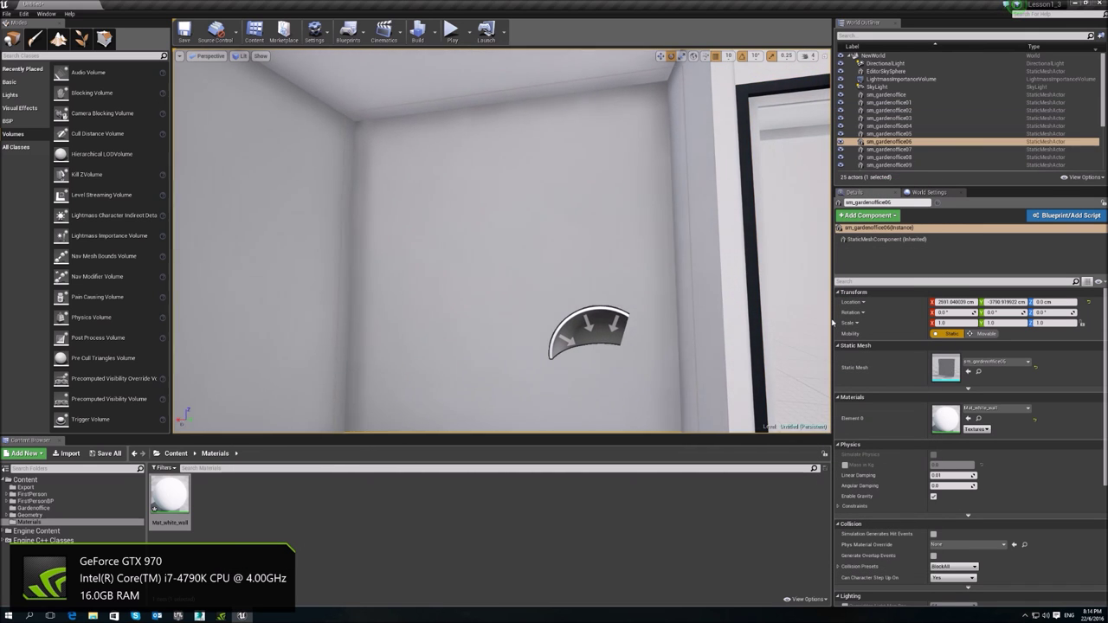
pyautogui.doubleClick(944, 368)
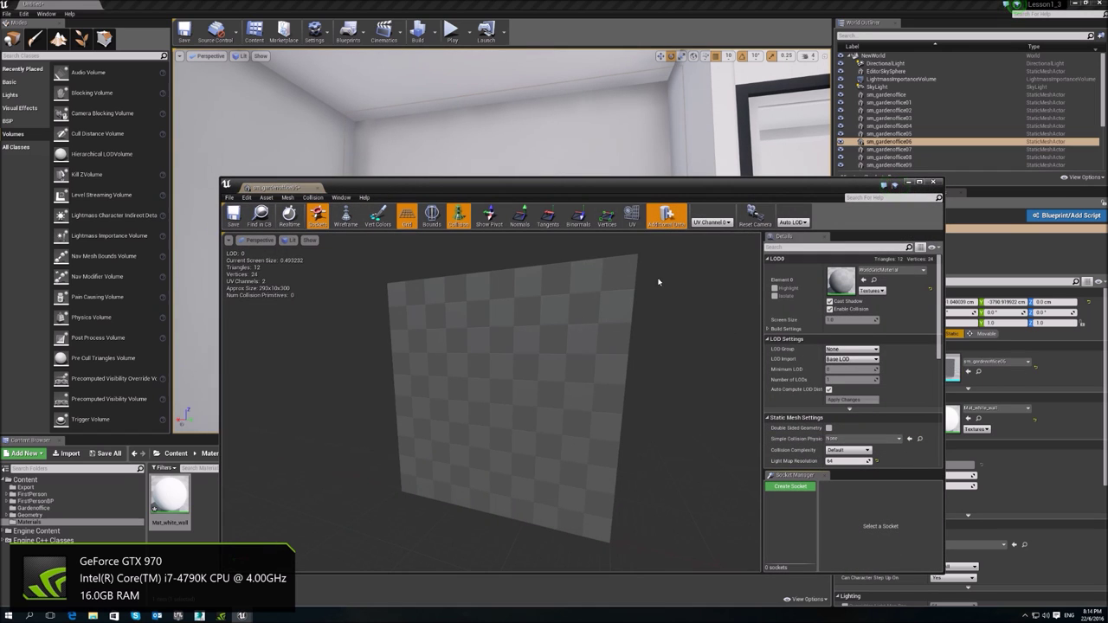
pyautogui.click(632, 218)
pyautogui.click(711, 223)
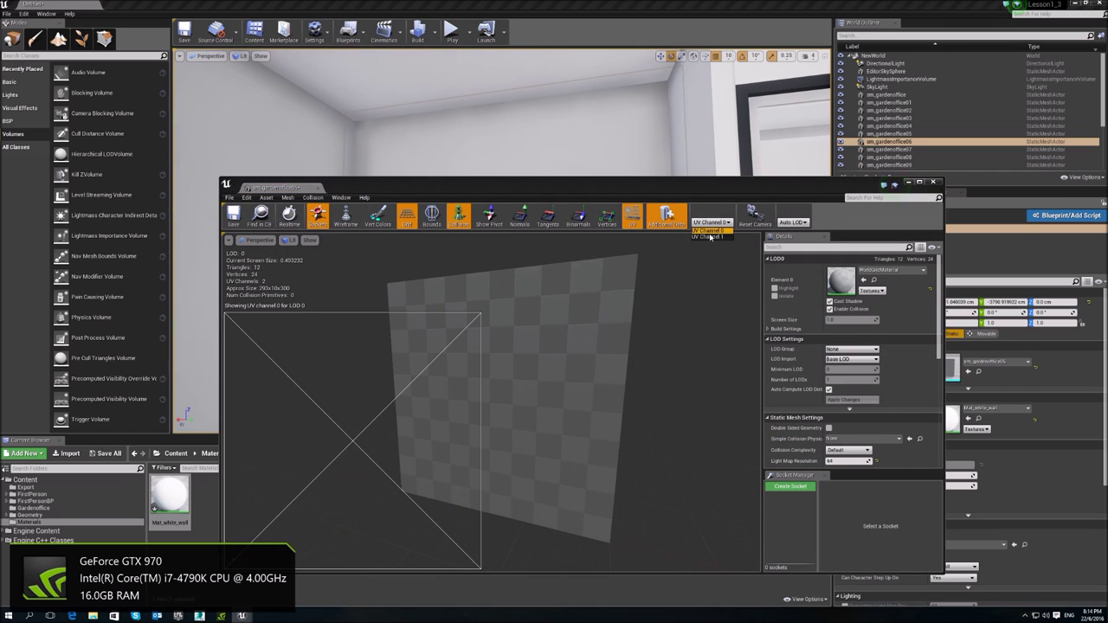
pyautogui.click(708, 235)
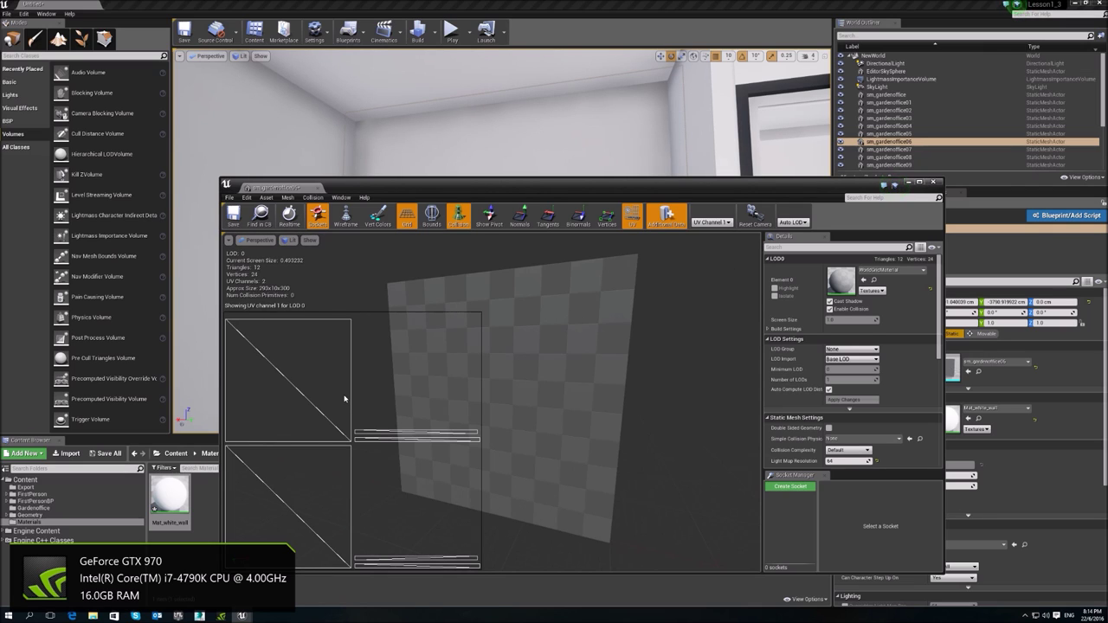
pyautogui.click(933, 182)
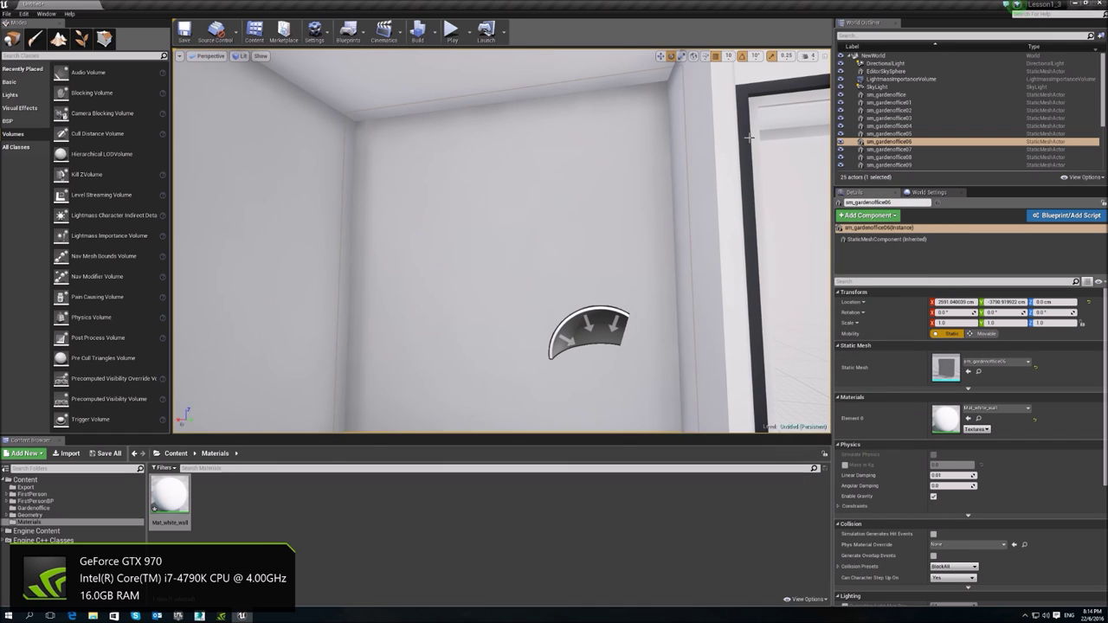
# Reopen the mesh of sm_gardenoffice02 to recheck its available UV channels, then close it.
pyautogui.click(889, 110)
pyautogui.doubleClick(945, 371)
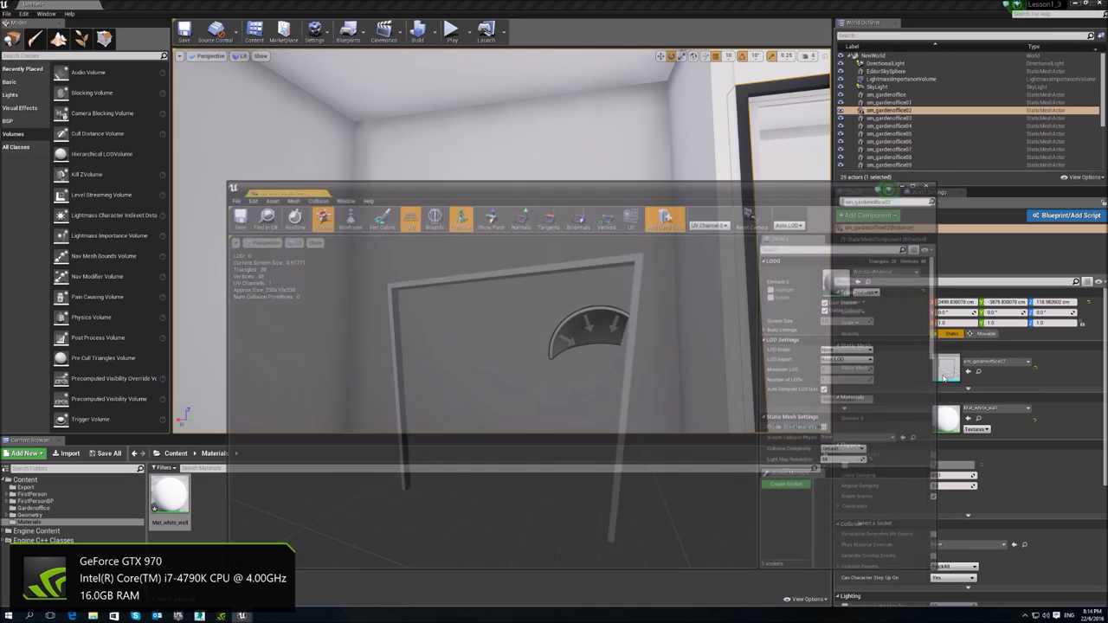
pyautogui.click(712, 223)
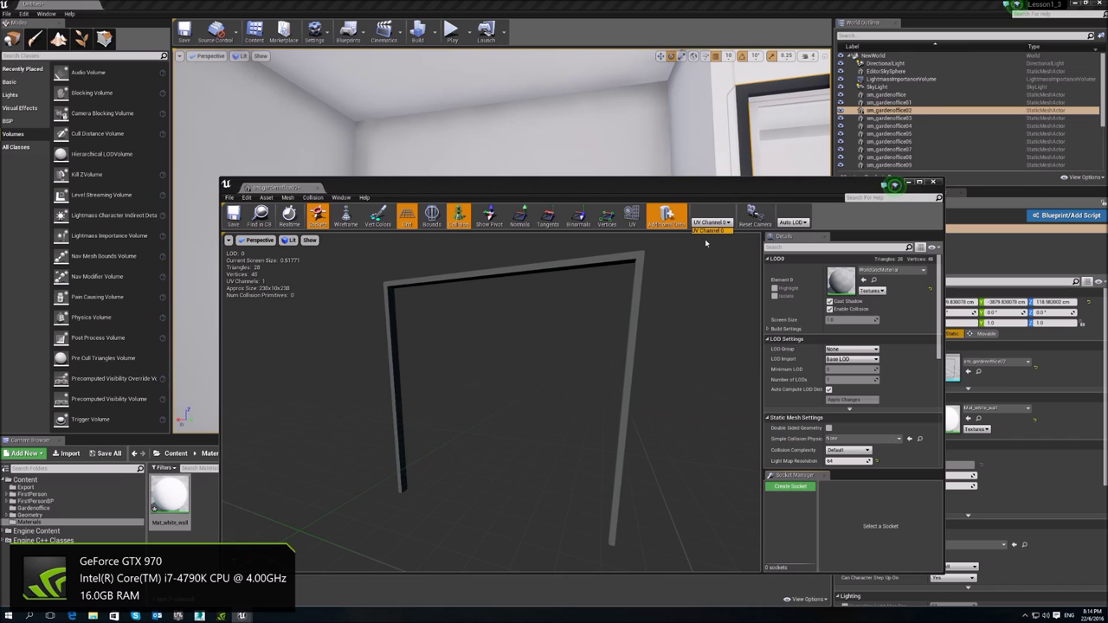
pyautogui.click(934, 183)
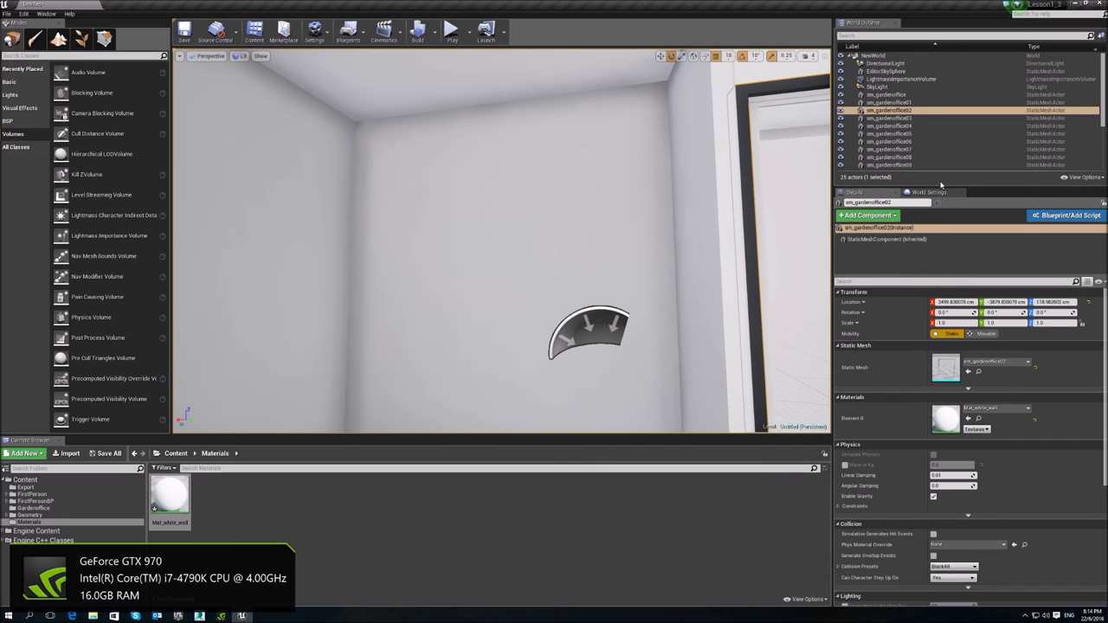